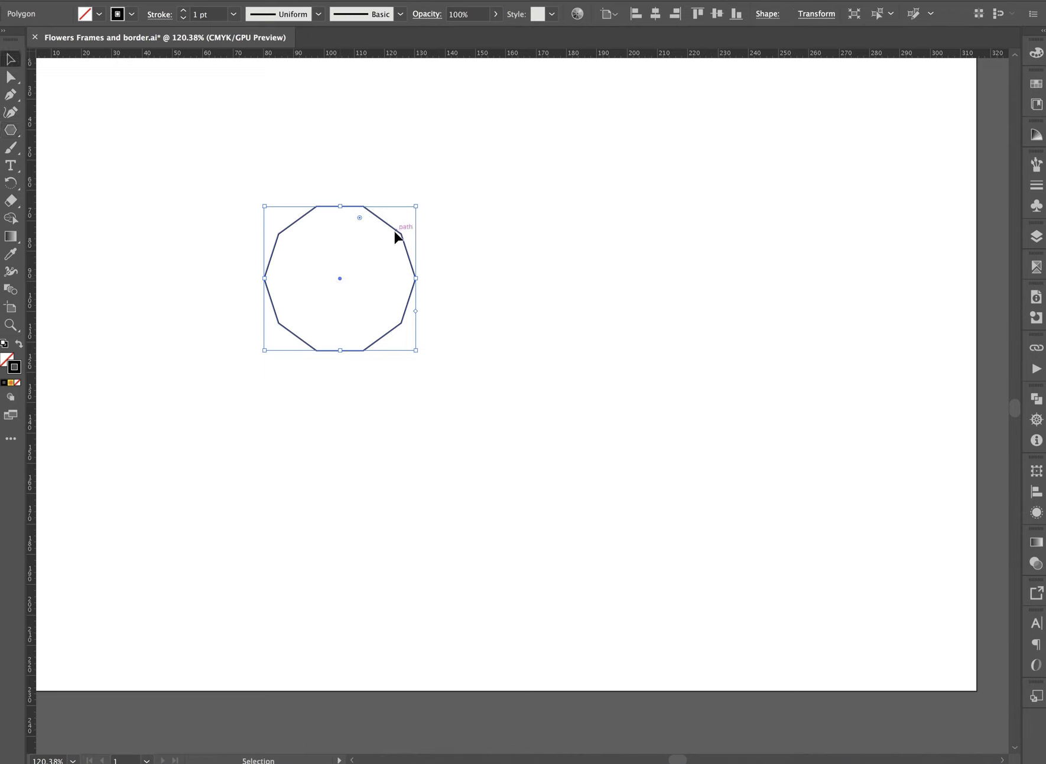
# Drag the ten-sided polygon toward the centre of the artboard.
pyautogui.moveTo(395, 233); pyautogui.dragTo(520, 317)
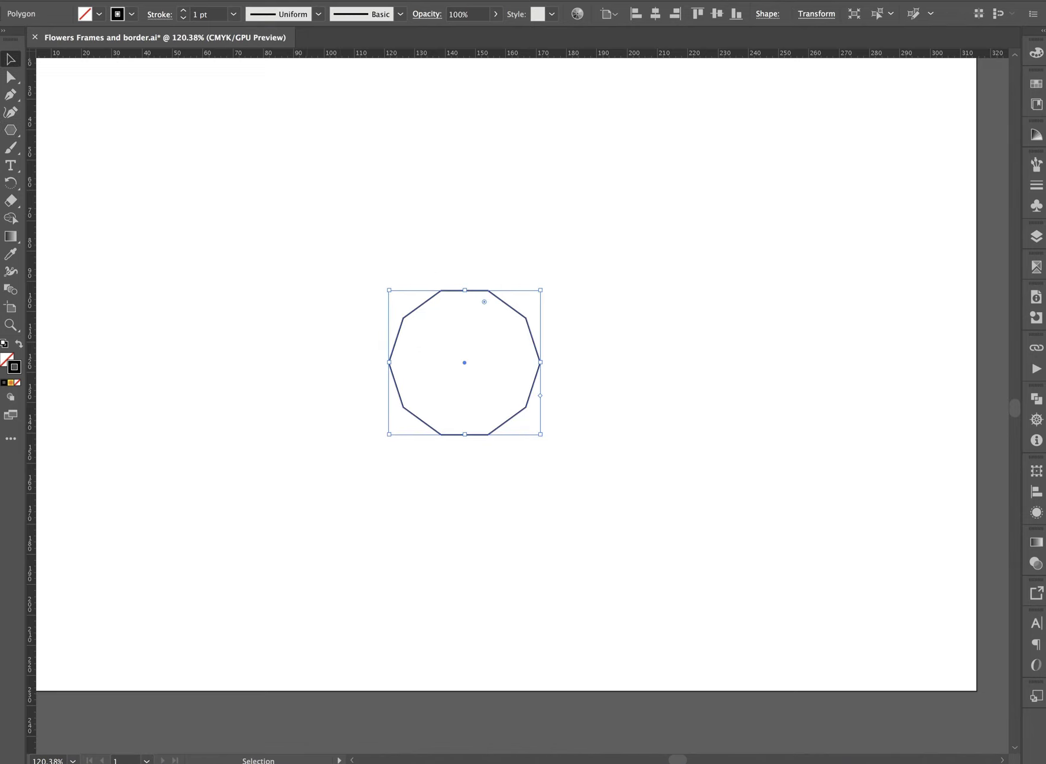
# Apply Pucker & Bloat at 80% to turn the decagon into a flower.
pyautogui.click(242, 0)
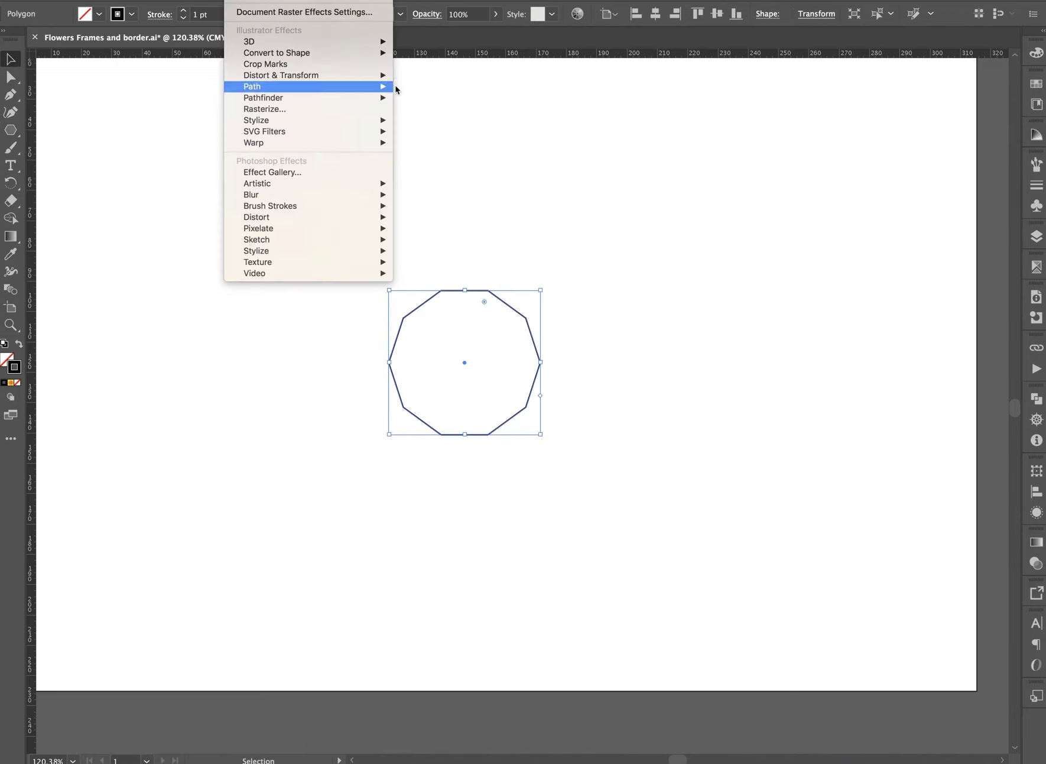
pyautogui.click(425, 96)
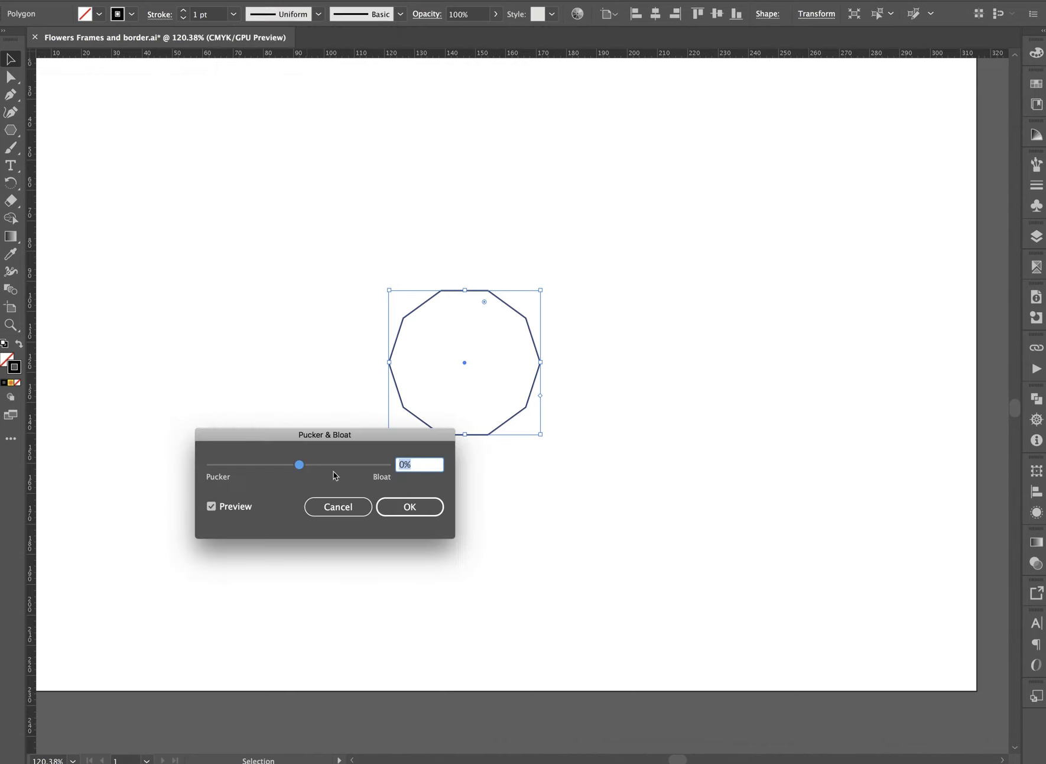
pyautogui.moveTo(304, 469); pyautogui.dragTo(357, 467)
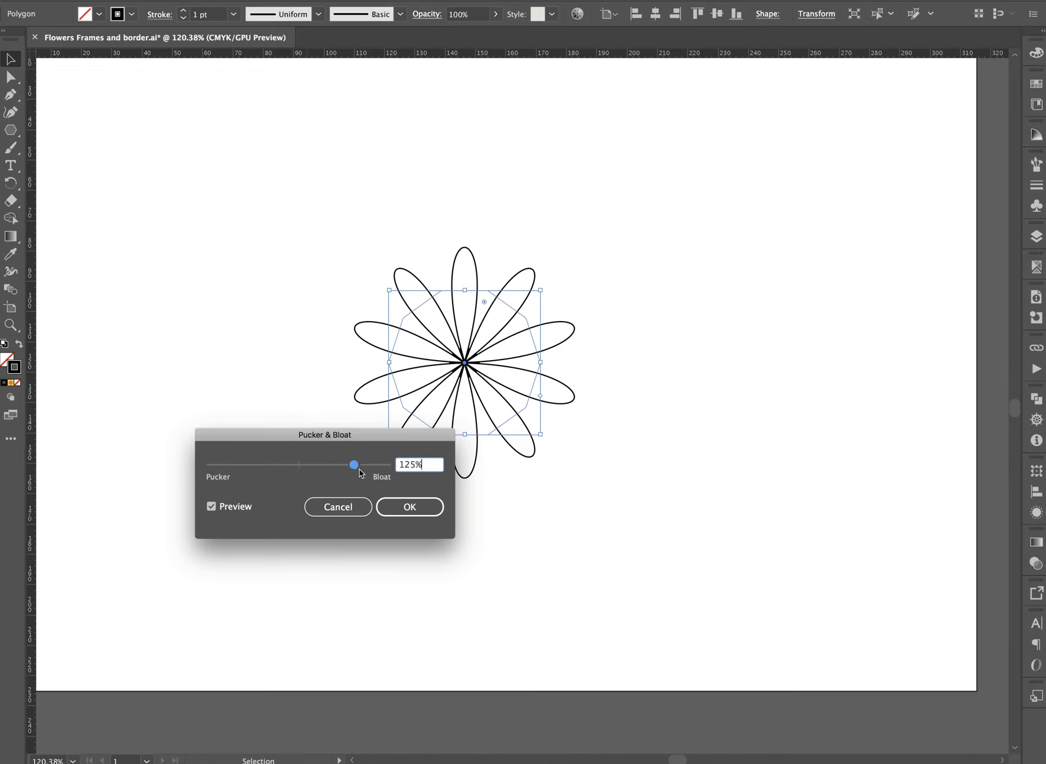
pyautogui.doubleClick(416, 468)
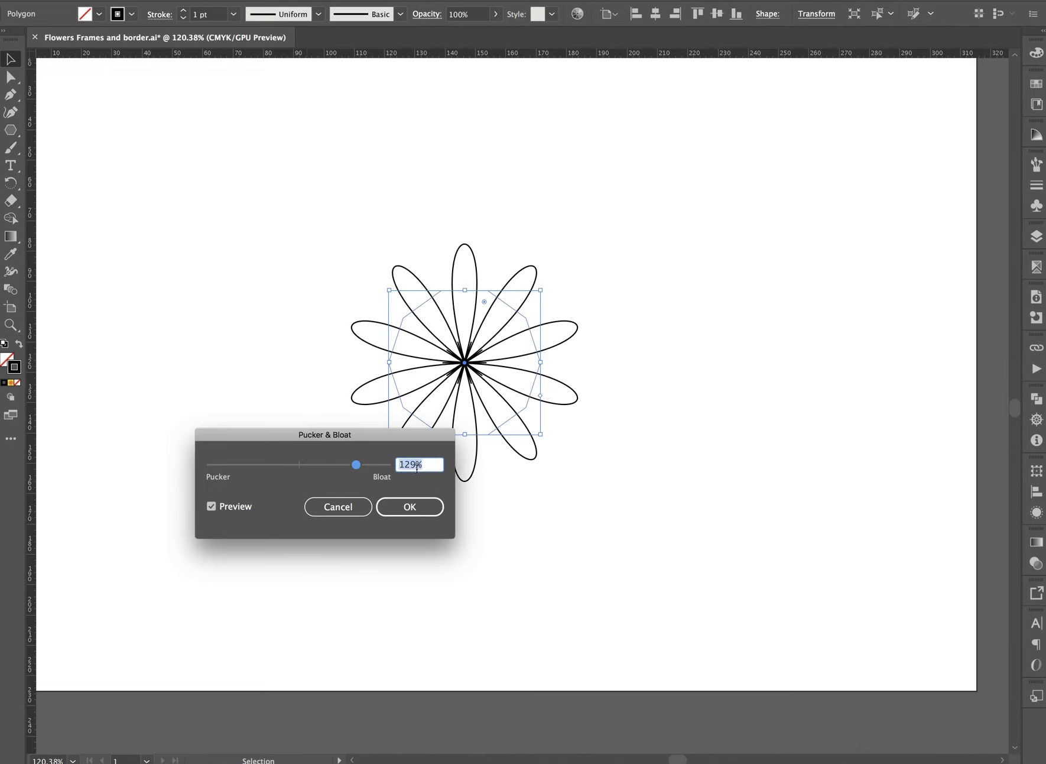
pyautogui.write('80')
pyautogui.press('Return')
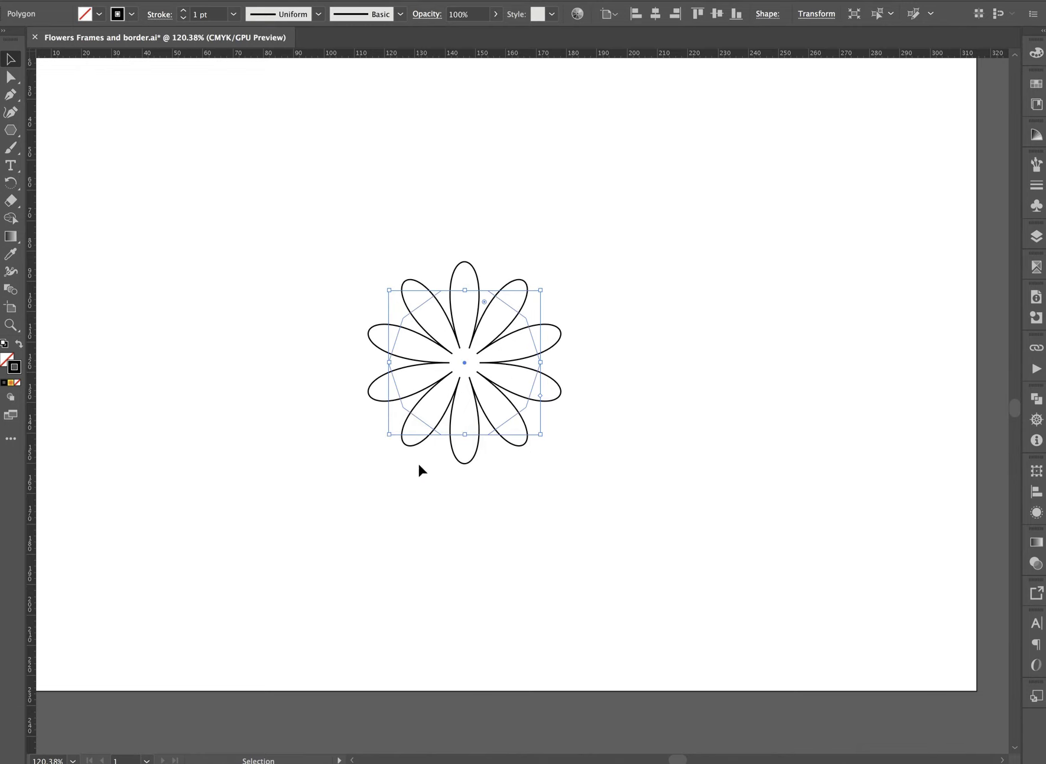
# Reselect the whole bloated flower.
pyautogui.click(298, 432)
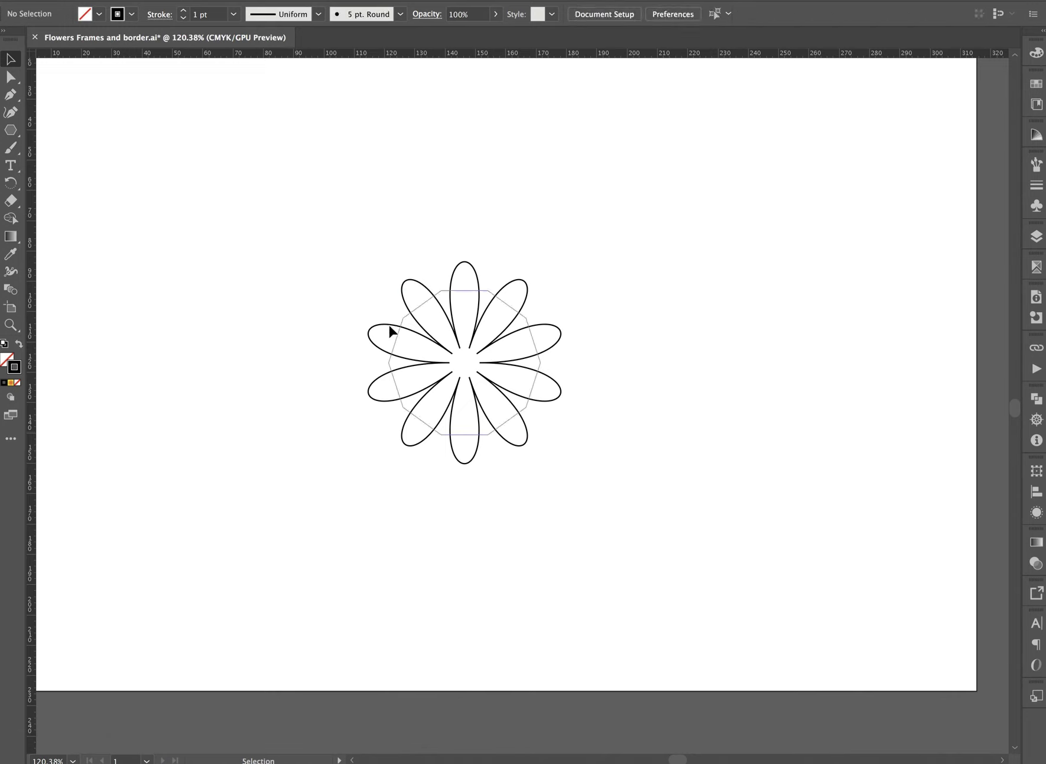
pyautogui.hotkey('ctrl', 'a')
pyautogui.click(341, 319)
pyautogui.moveTo(316, 207); pyautogui.dragTo(585, 496)
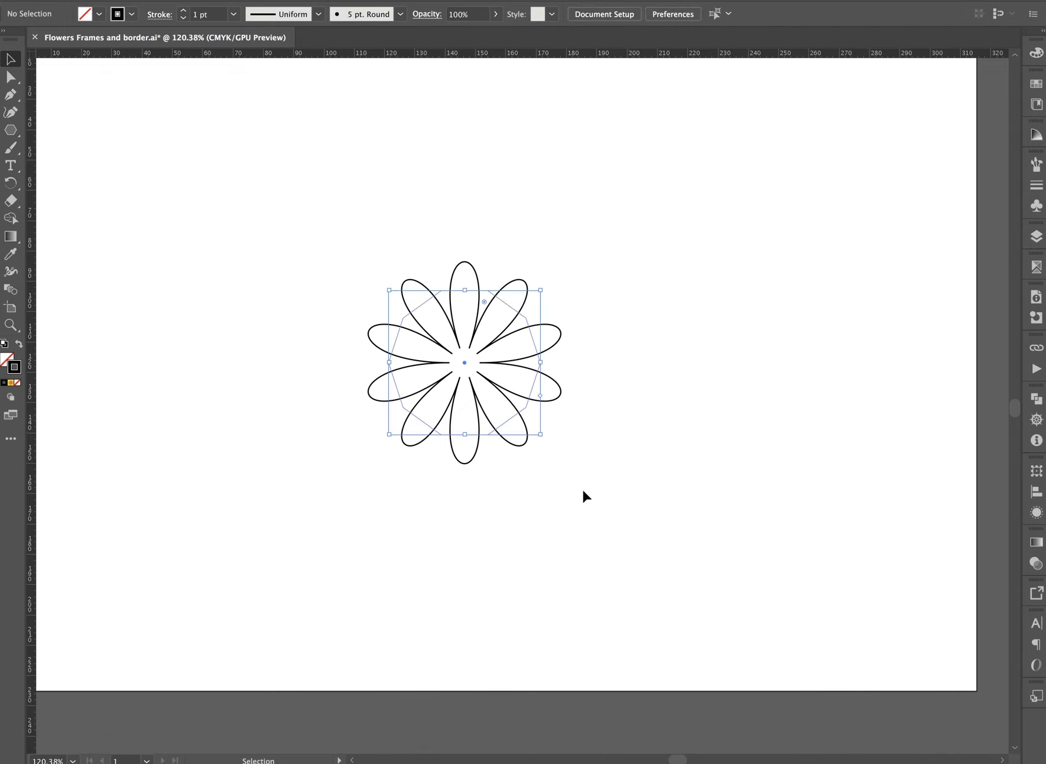
# Expand the flower's appearance into real paths and reselect it.
pyautogui.click(154, 0)
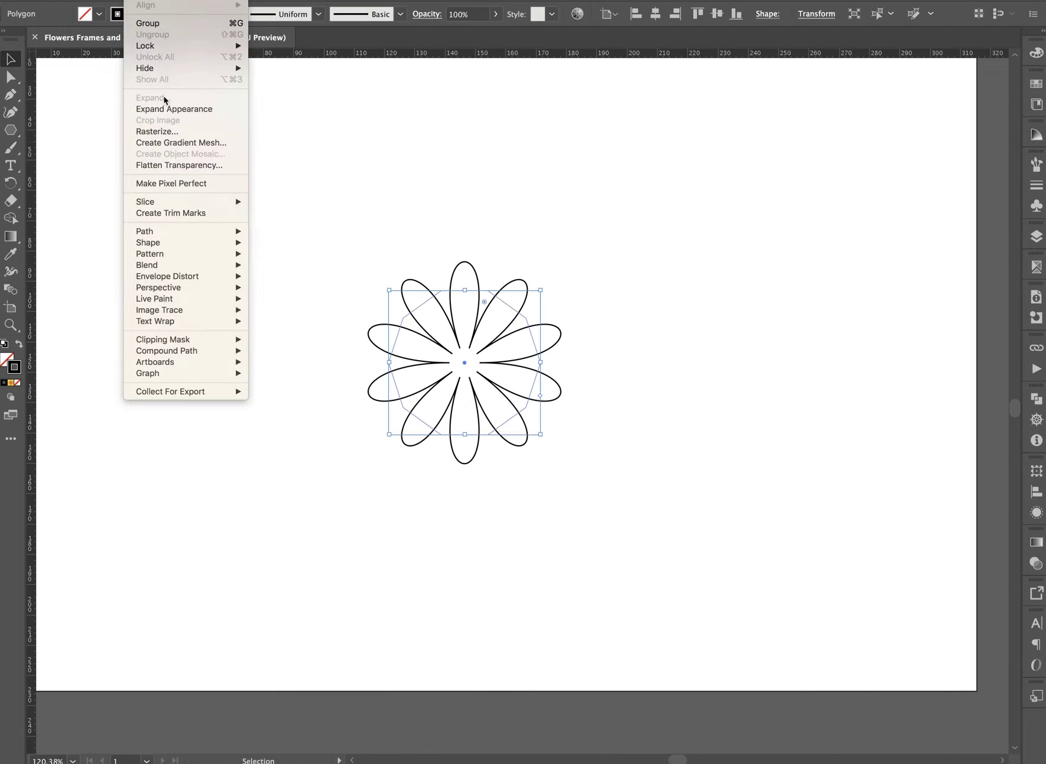
pyautogui.click(167, 109)
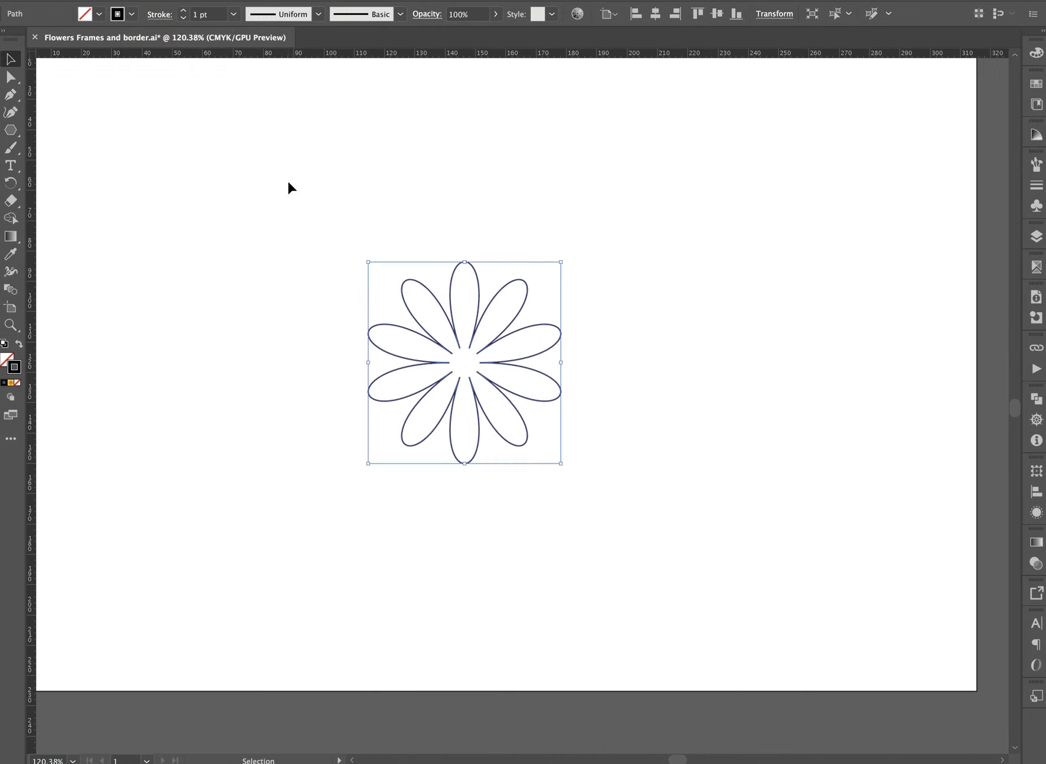
pyautogui.click(289, 187)
pyautogui.press('a')
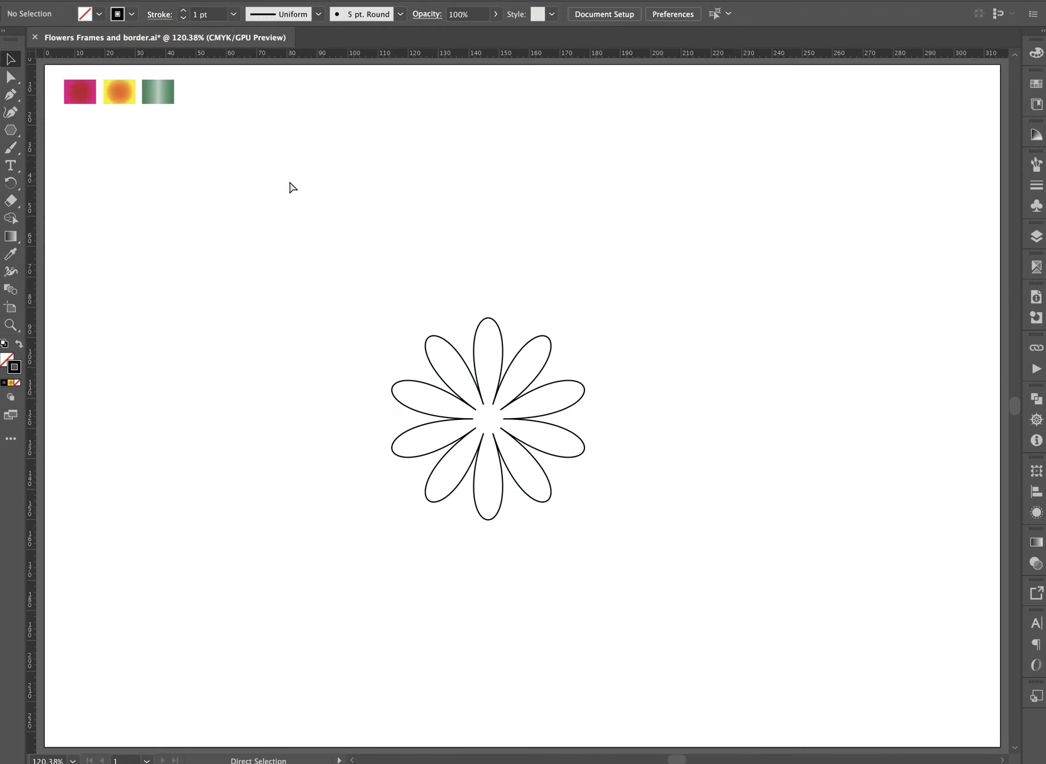
pyautogui.press('v')
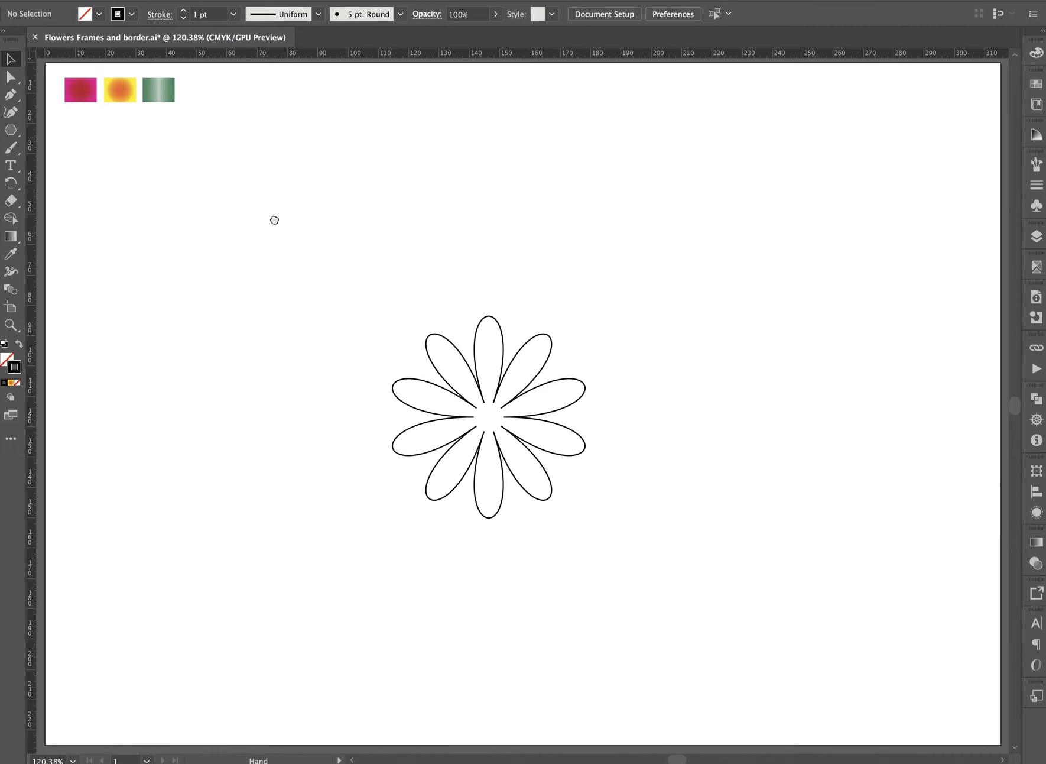
pyautogui.moveTo(396, 333)
pyautogui.mouseDown()
pyautogui.moveTo(450, 383)
pyautogui.moveTo(422, 334)
pyautogui.mouseUp()
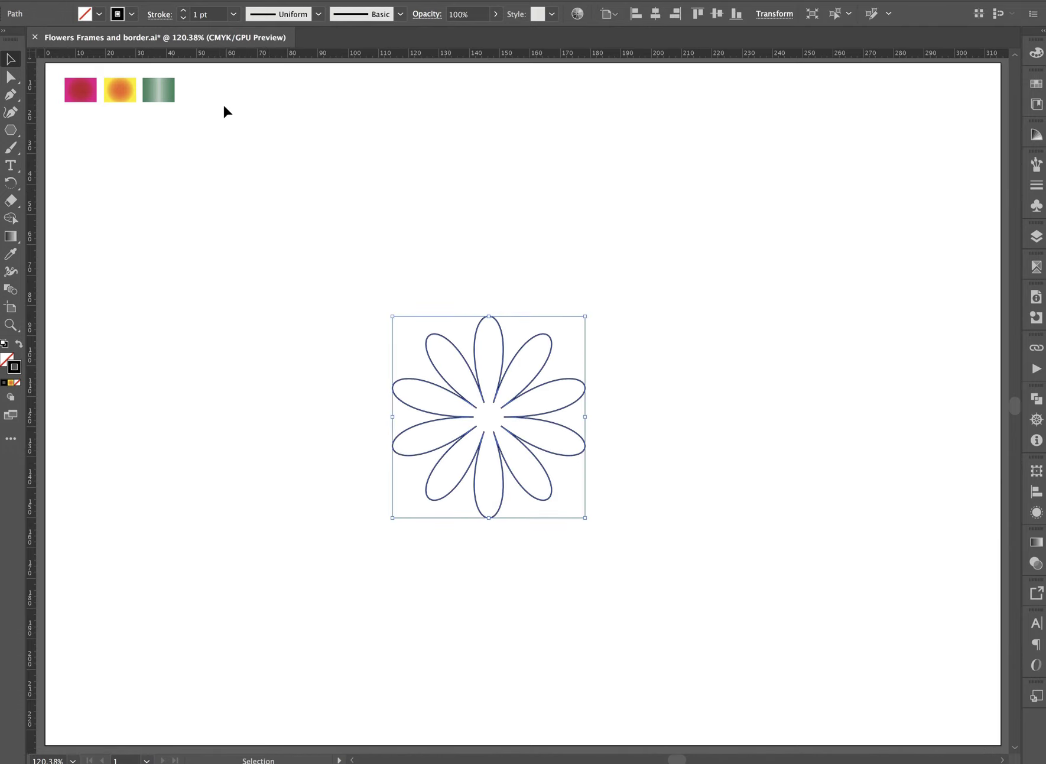
# Eyedrop the pink gradient swatch onto the flower.
pyautogui.press('i')
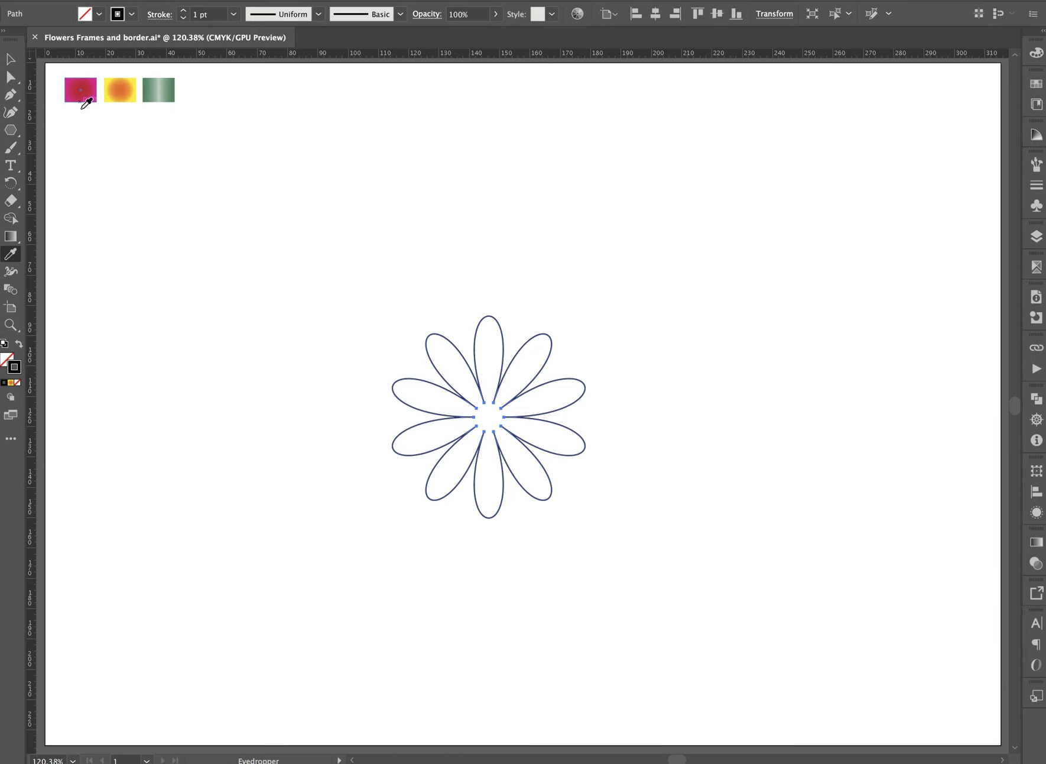
pyautogui.click(81, 102)
pyautogui.press('v')
pyautogui.click(264, 173)
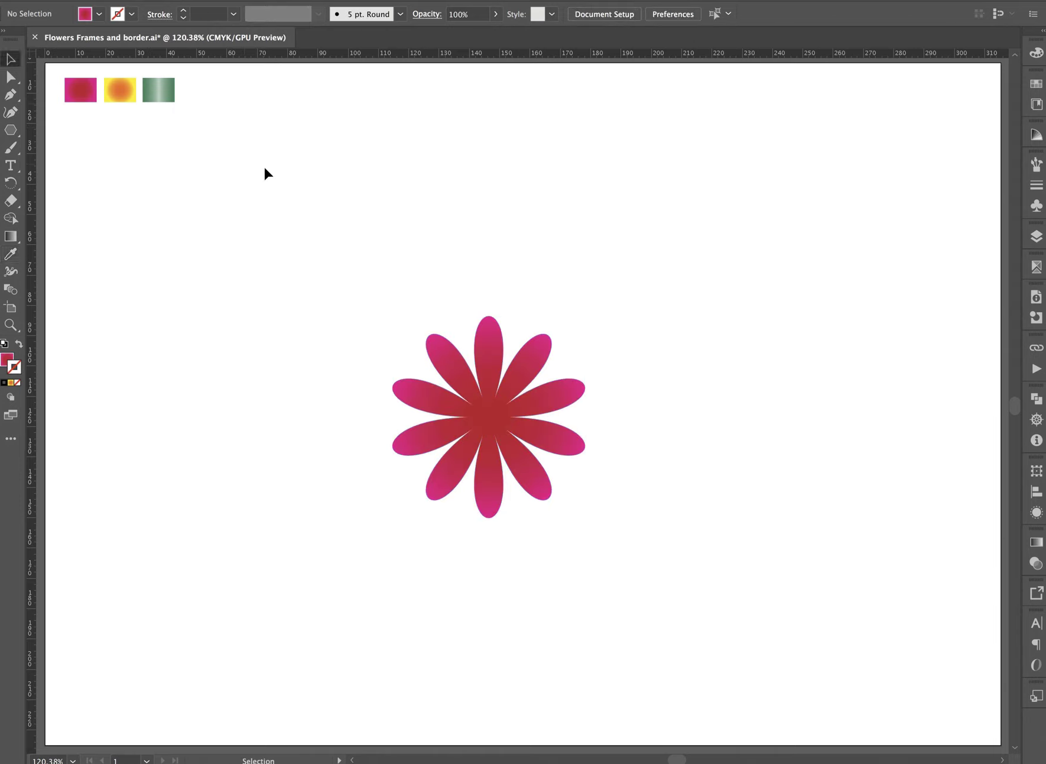
pyautogui.click(486, 399)
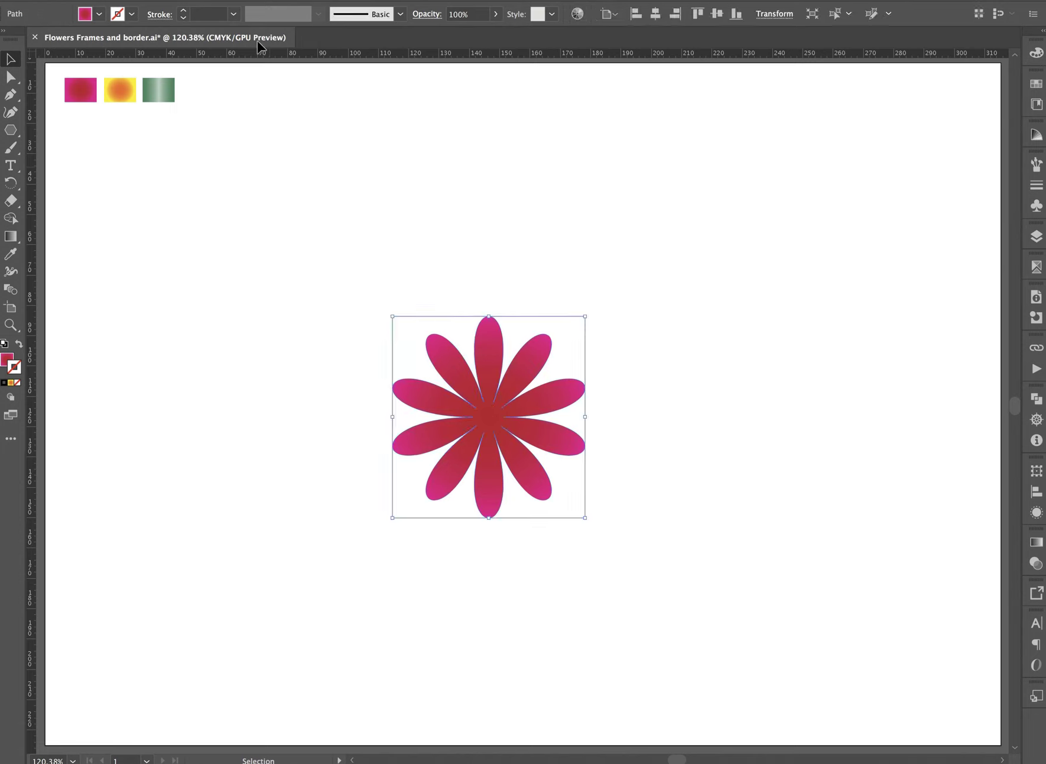
# Add a Transform effect scaling the flower to 110%.
pyautogui.click(236, 0)
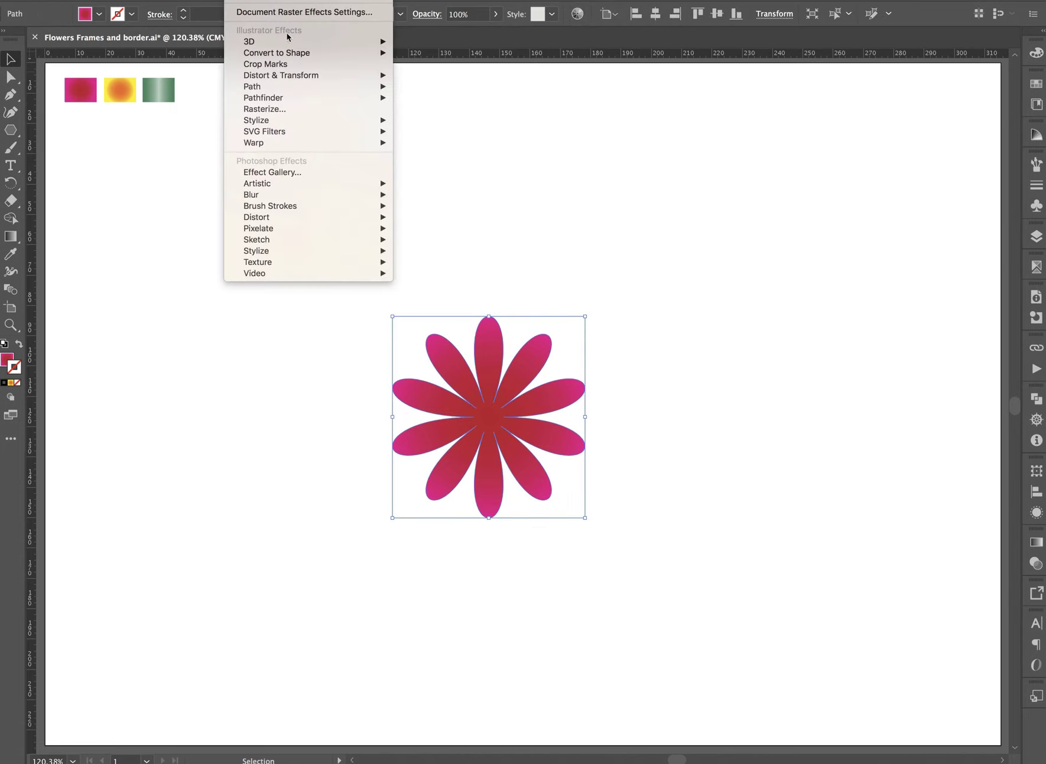
pyautogui.moveTo(281, 75)
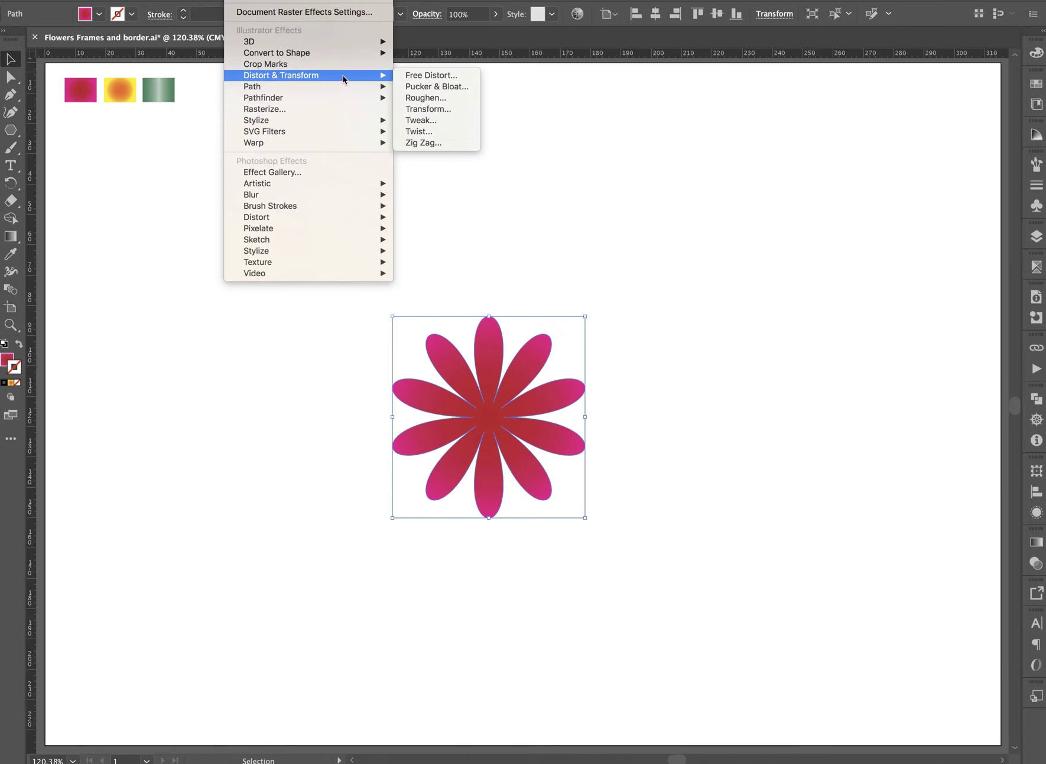
pyautogui.click(420, 109)
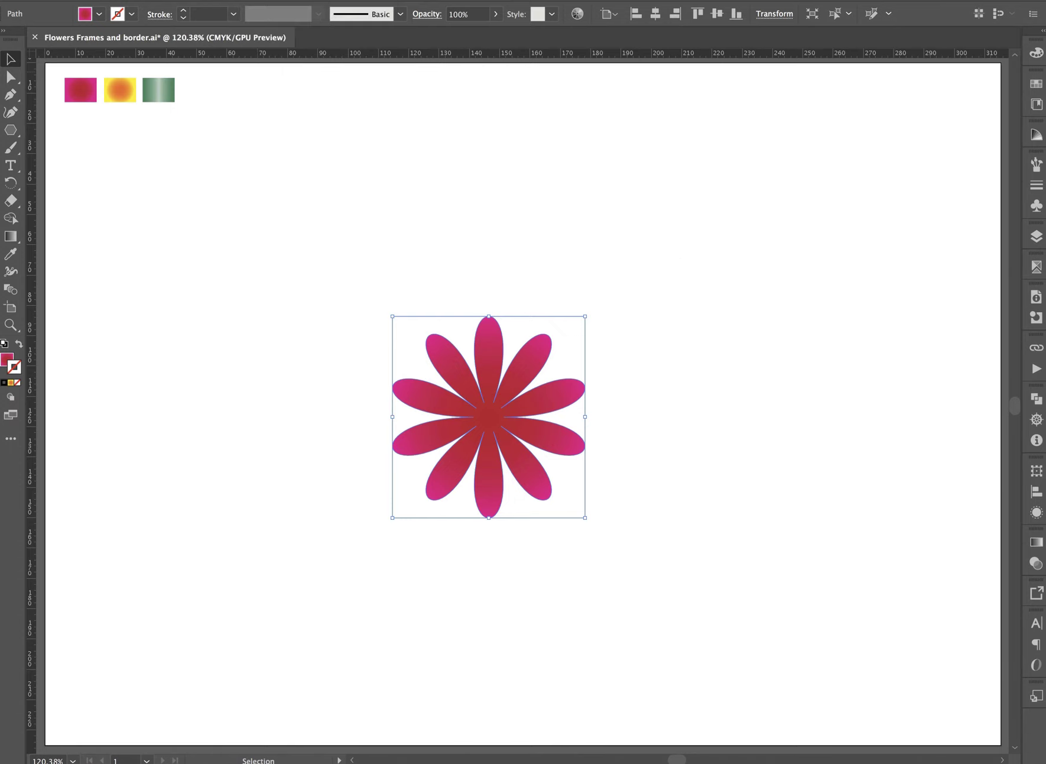
pyautogui.moveTo(695, 166); pyautogui.dragTo(734, 146)
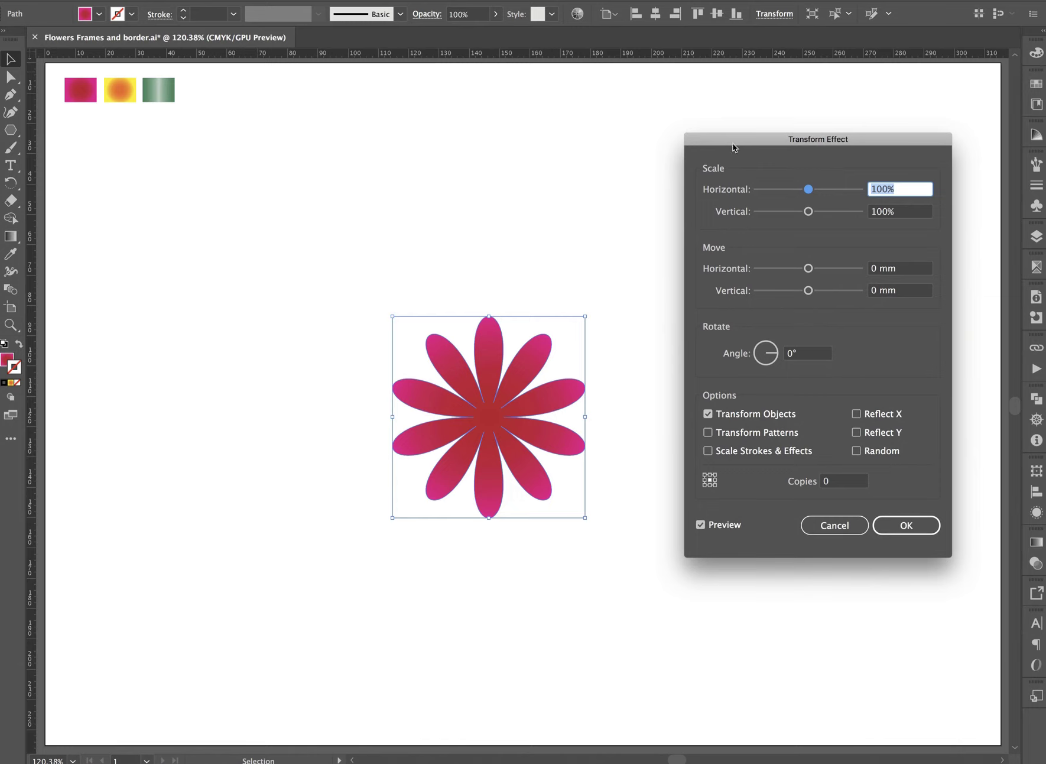
pyautogui.write('110')
pyautogui.press('Tab')
pyautogui.write('110')
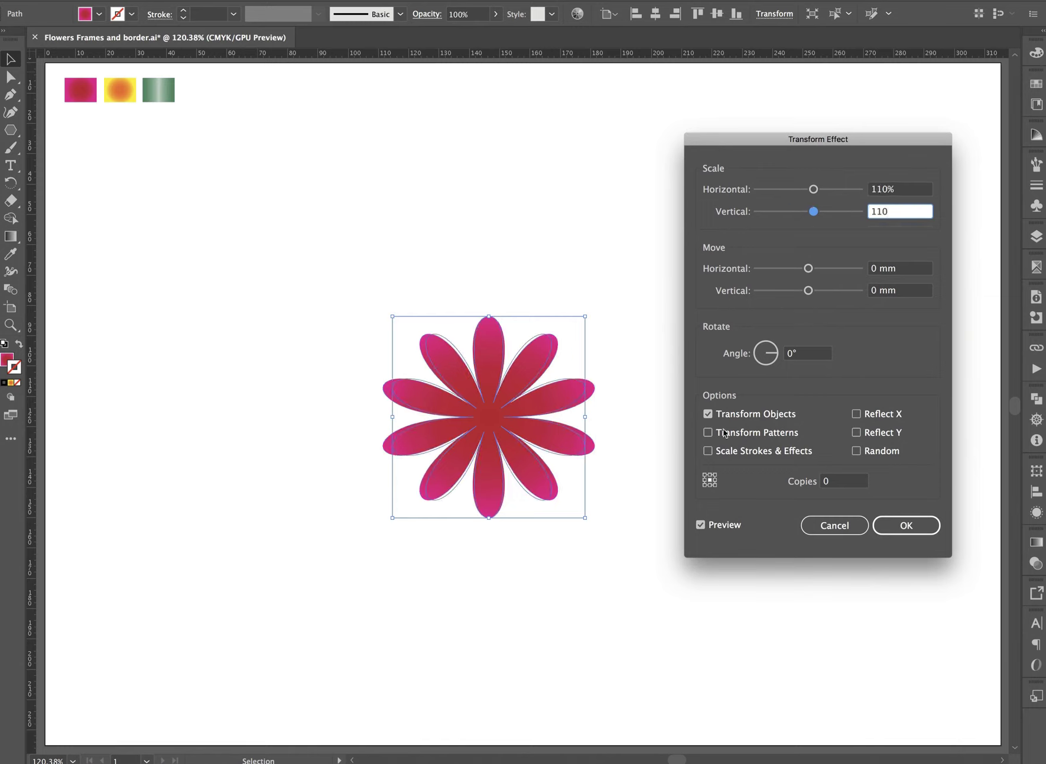
pyautogui.click(829, 482)
pyautogui.write('4')
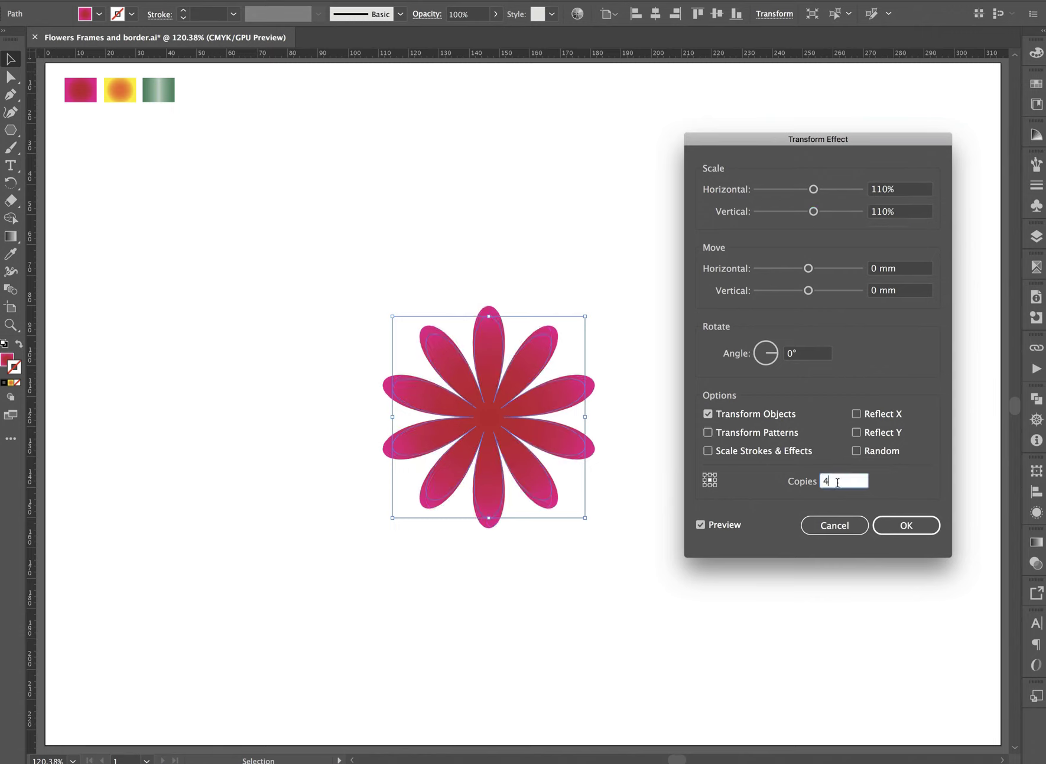
# Set the transform to 2 copies rotated 11° and apply it.
pyautogui.press('BackSpace')
pyautogui.write('0')
pyautogui.write('3')
pyautogui.click(813, 353)
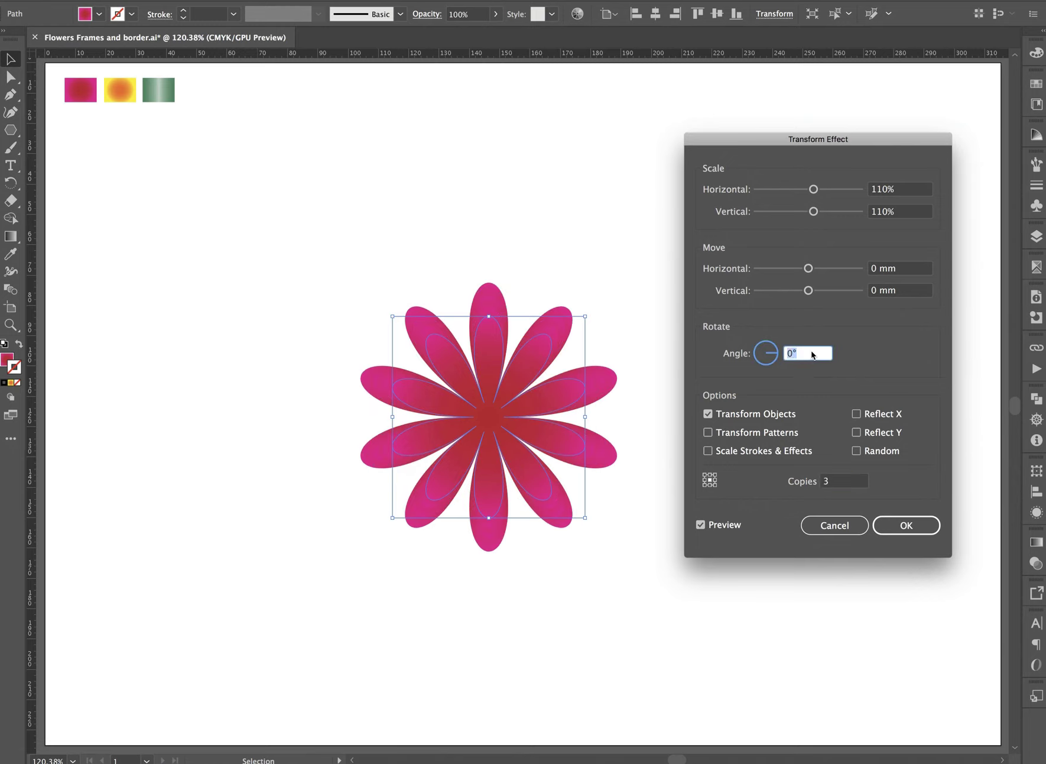
pyautogui.press('Down')
pyautogui.press('Down')
pyautogui.press('Down')
pyautogui.press('Down')
pyautogui.press('Down')
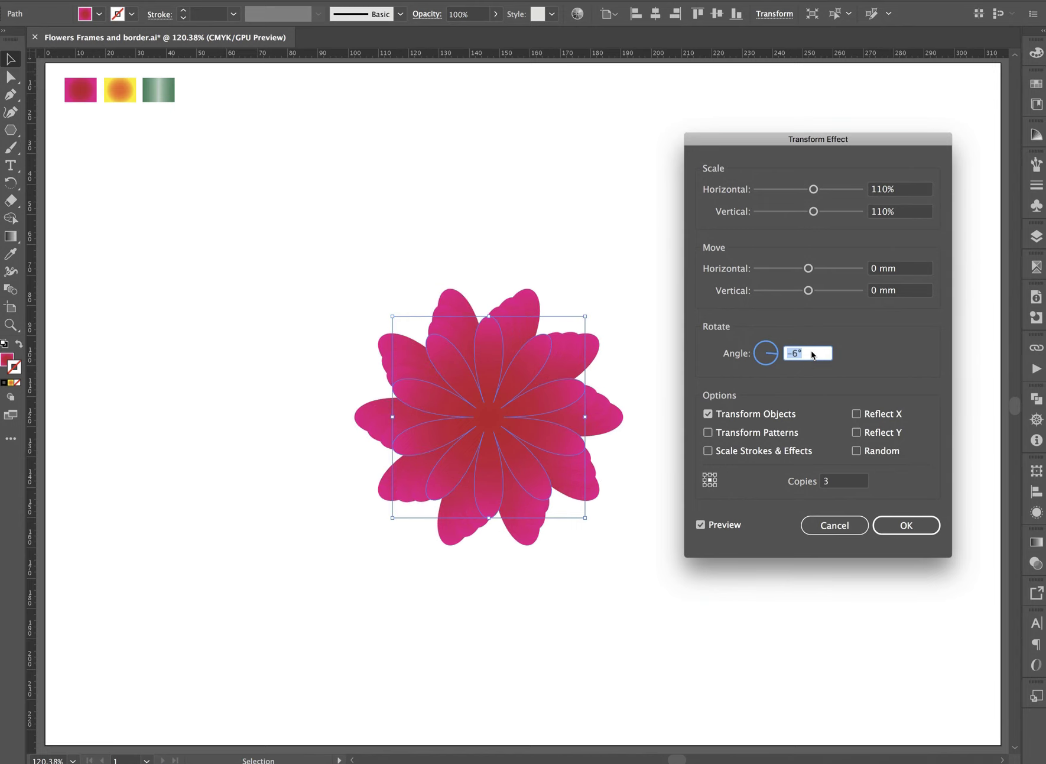
pyautogui.click(832, 481)
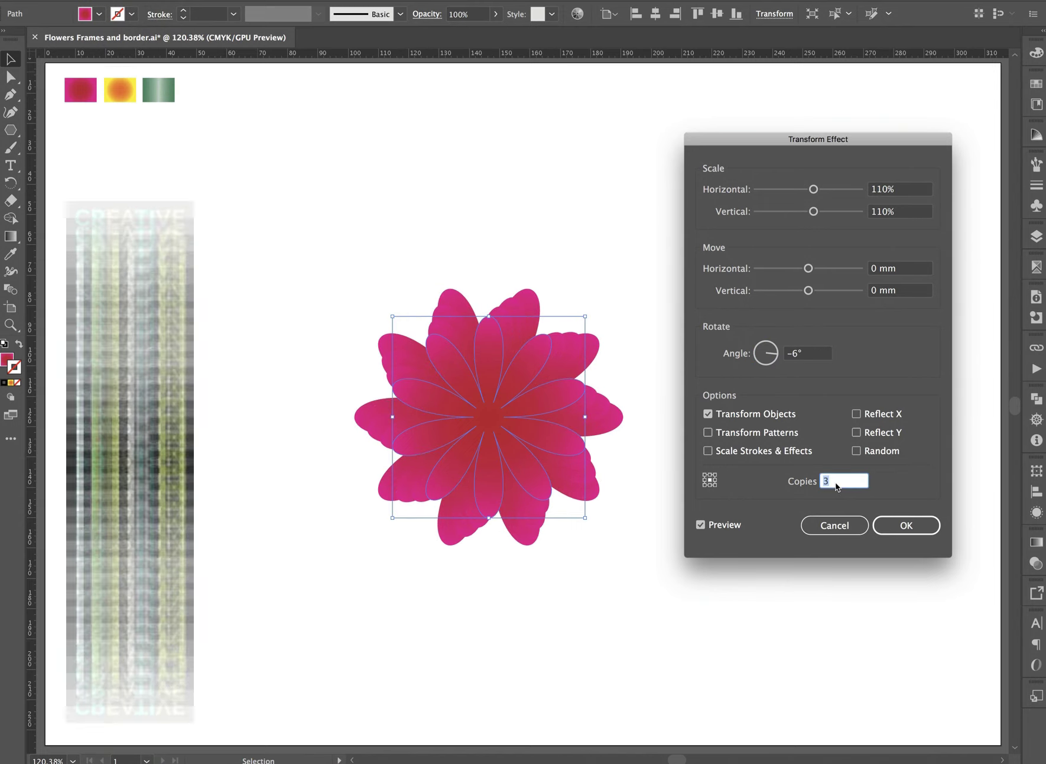
pyautogui.write('2')
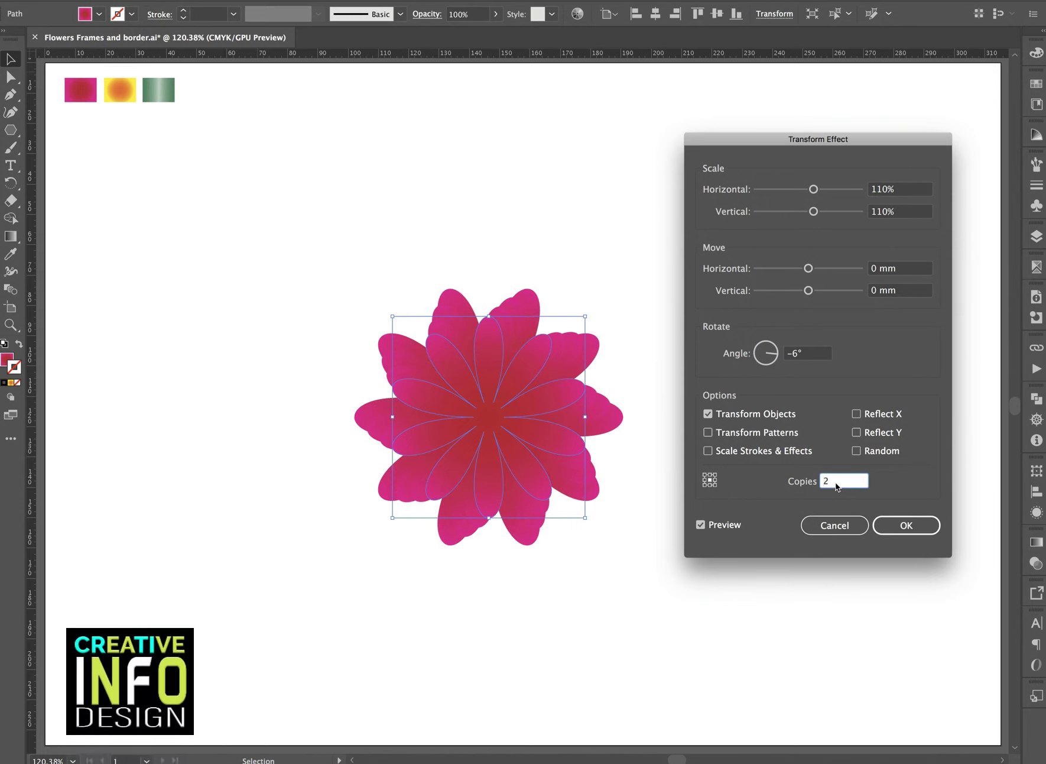
pyautogui.write('2')
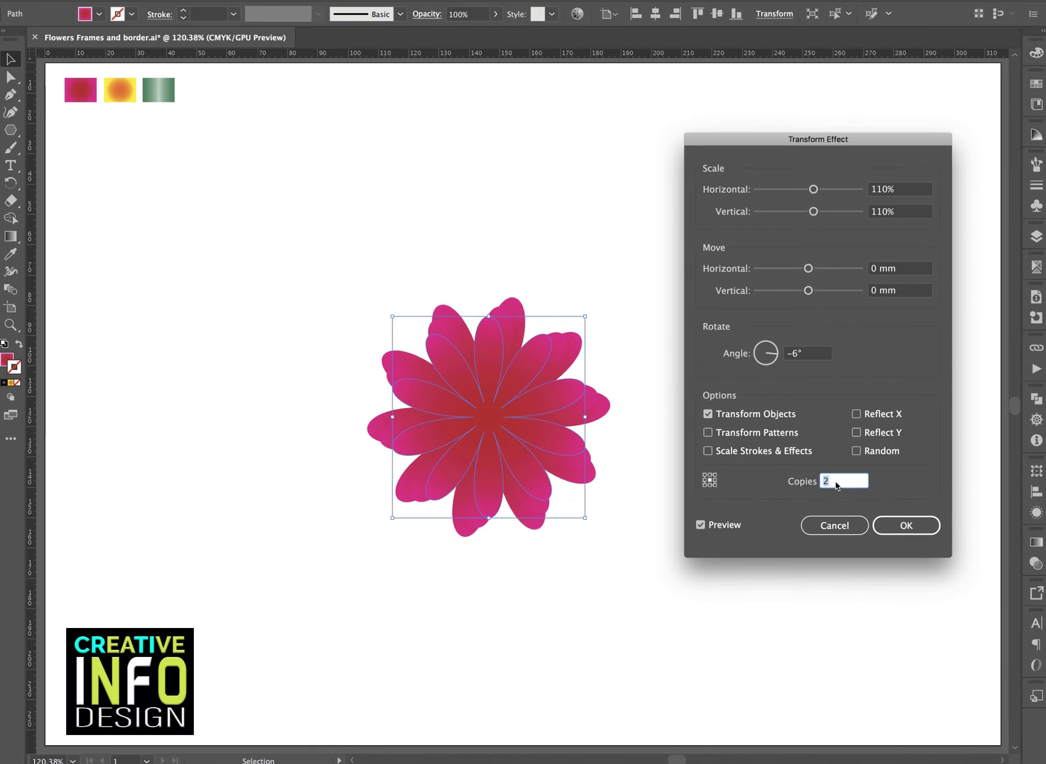
pyautogui.click(812, 357)
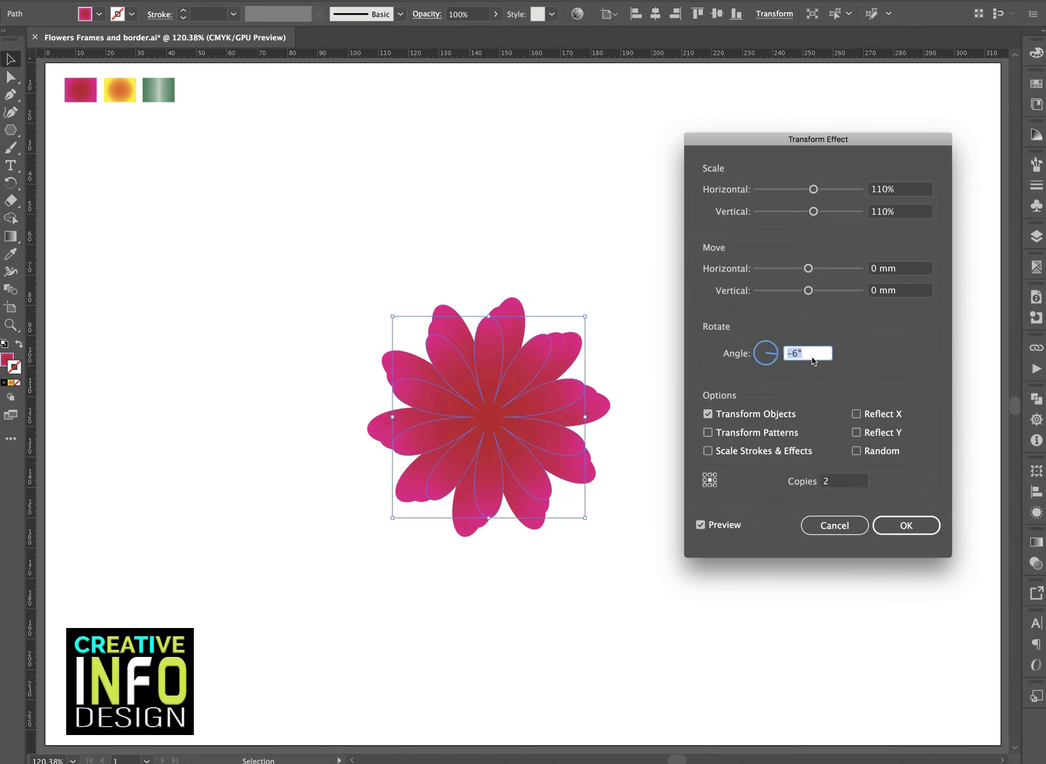
pyautogui.press('Up')
pyautogui.press('Up')
pyautogui.press('Up')
pyautogui.press('Up')
pyautogui.press('Up')
pyautogui.press('Up')
pyautogui.press('Up')
pyautogui.press('Up')
pyautogui.press('Up')
pyautogui.press('Up')
pyautogui.press('Up')
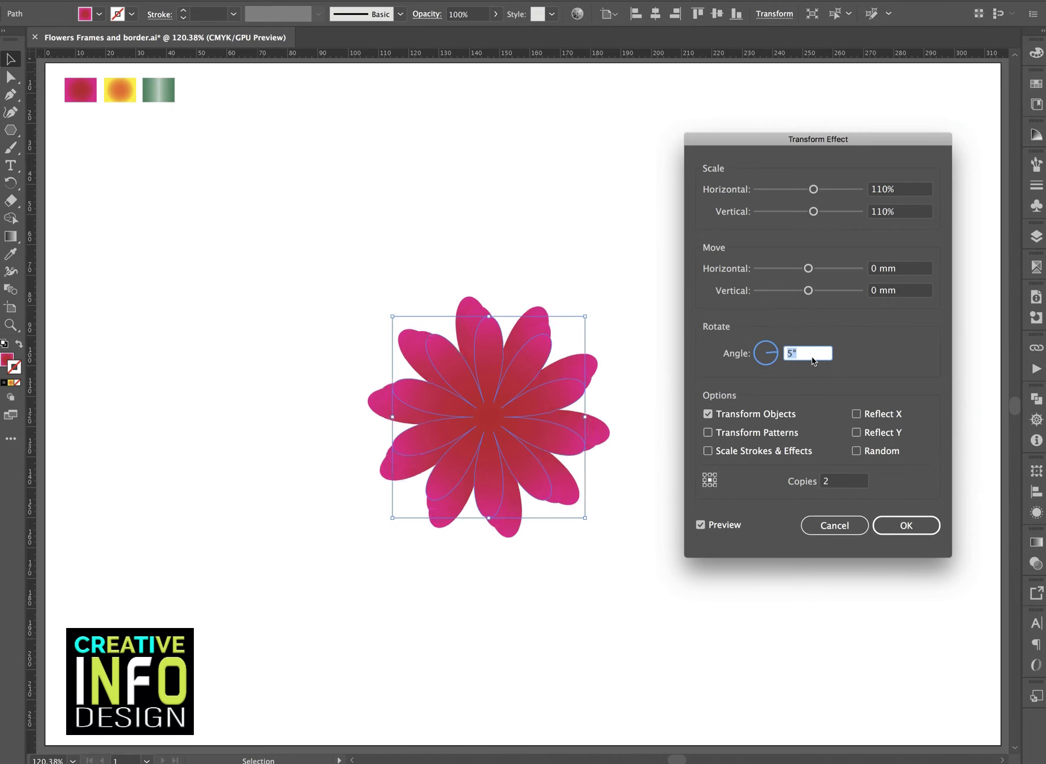
pyautogui.press('Up')
pyautogui.press('Up')
pyautogui.press('Up')
pyautogui.press('Up')
pyautogui.press('Up')
pyautogui.press('Up')
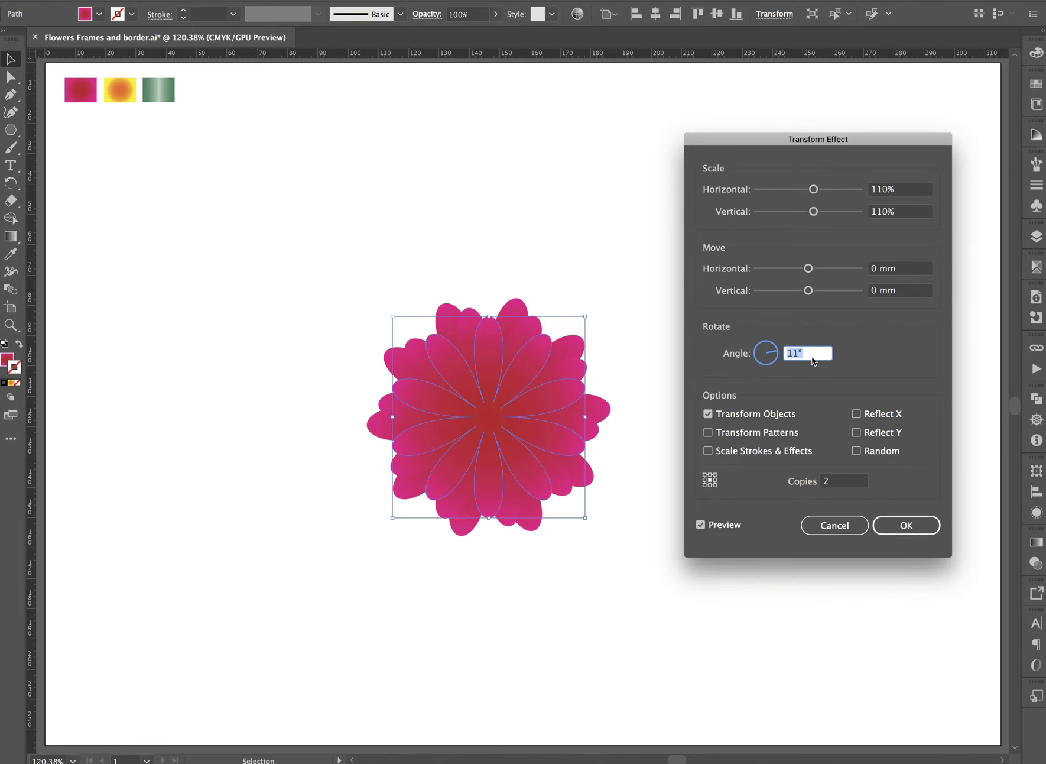
pyautogui.press('Return')
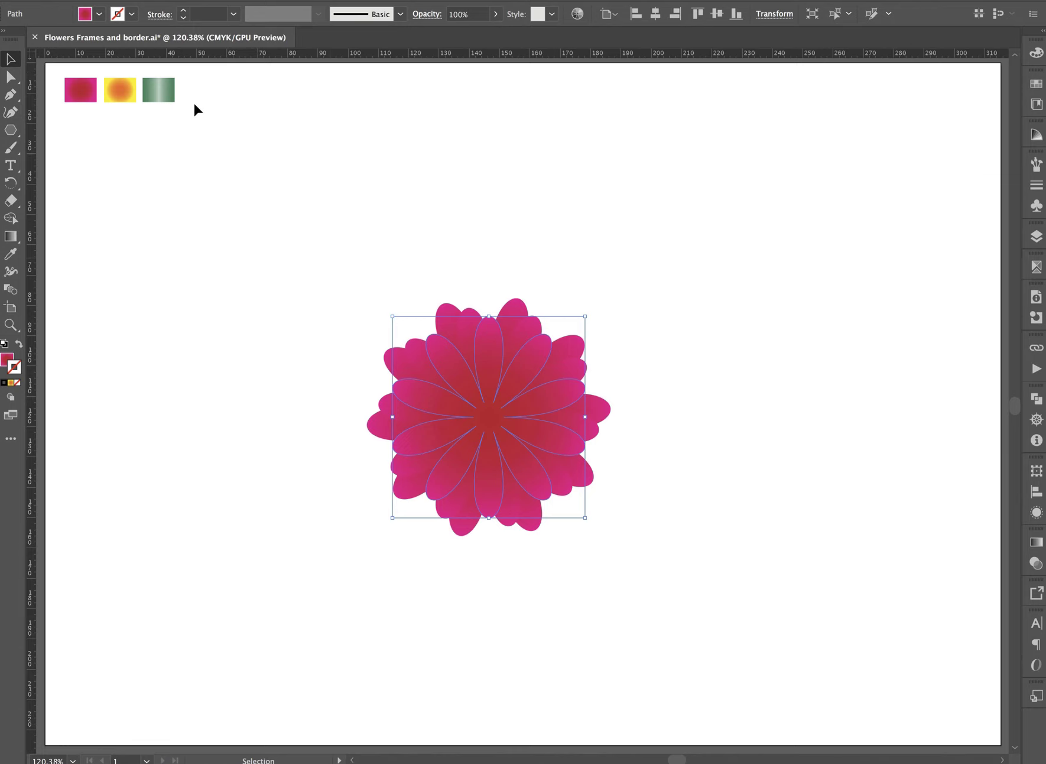
# Expand the transformed flower and delete its back petal layer.
pyautogui.click(148, 0)
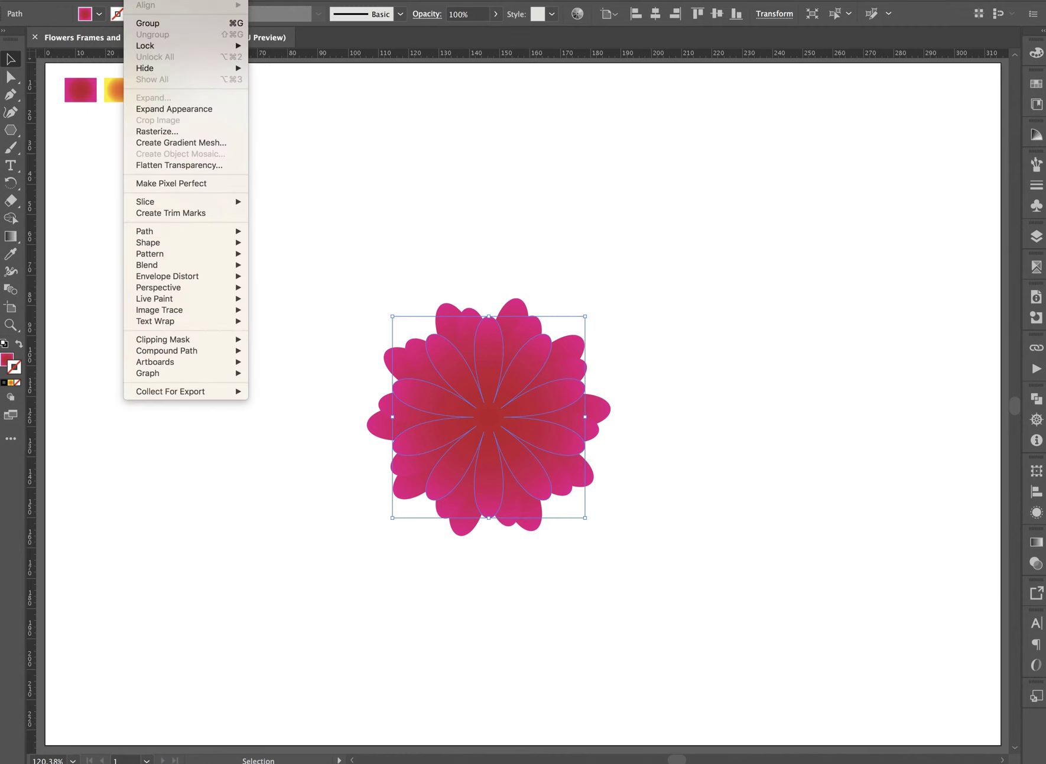
pyautogui.click(165, 109)
pyautogui.click(343, 199)
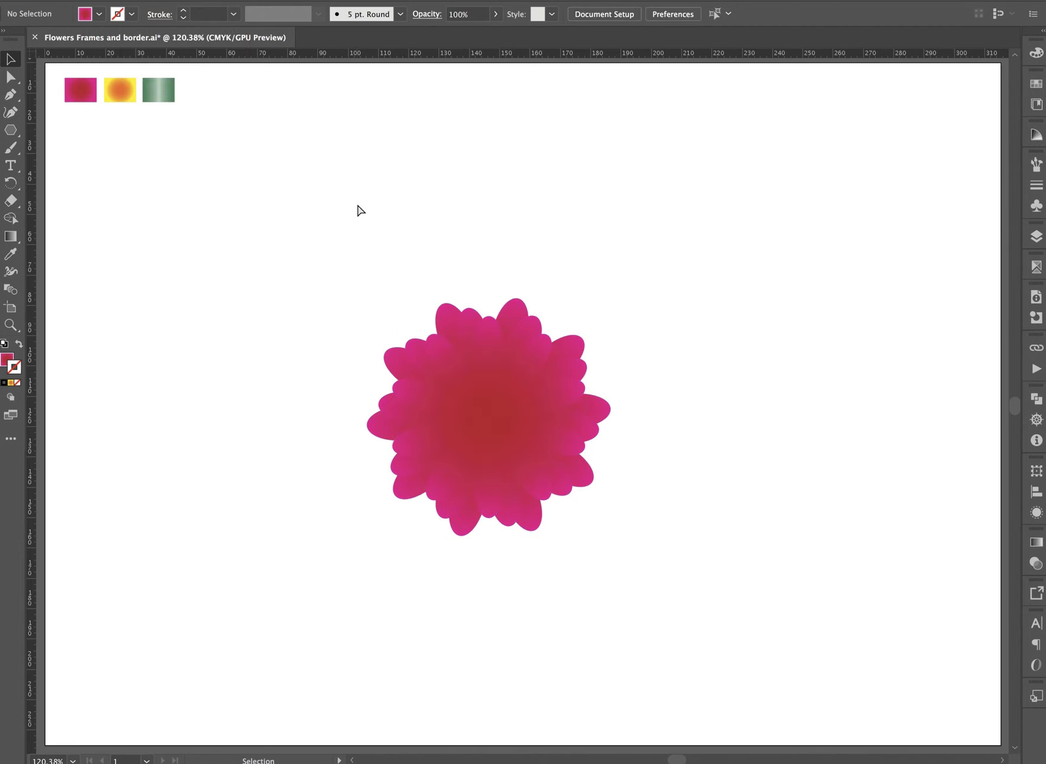
pyautogui.click(495, 355)
pyautogui.press('v')
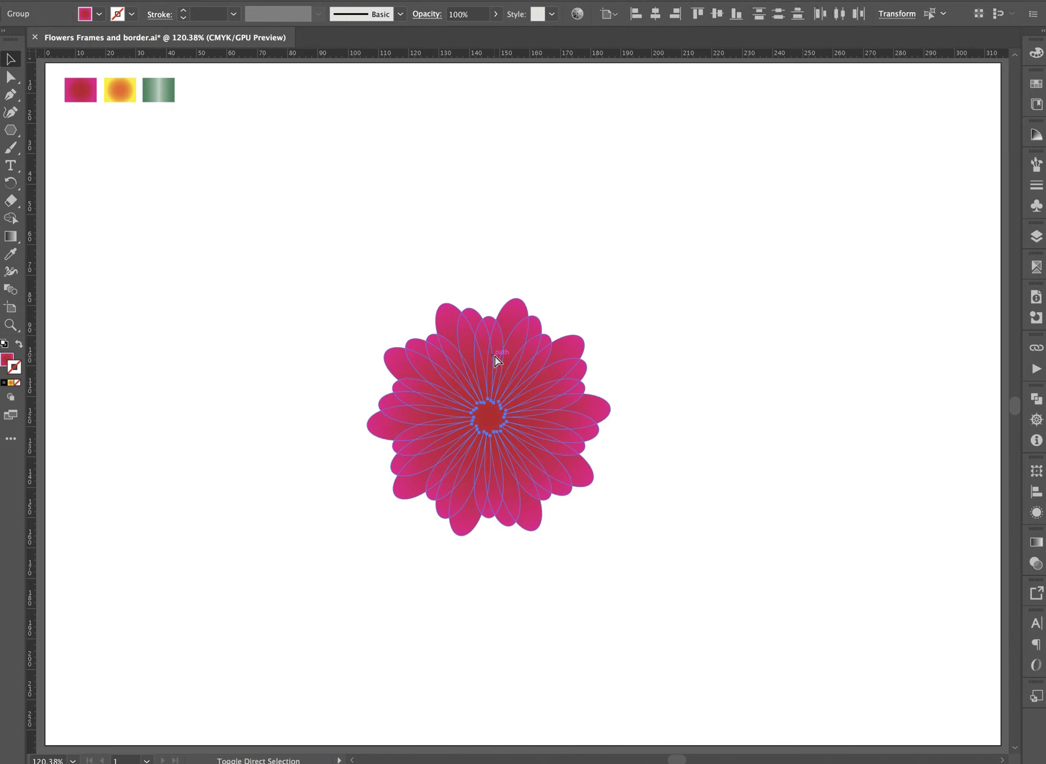
pyautogui.hotkey('ctrl', 'shift', 'a')
pyautogui.click(481, 332)
pyautogui.hotkey('ctrl', 'shift', 'a')
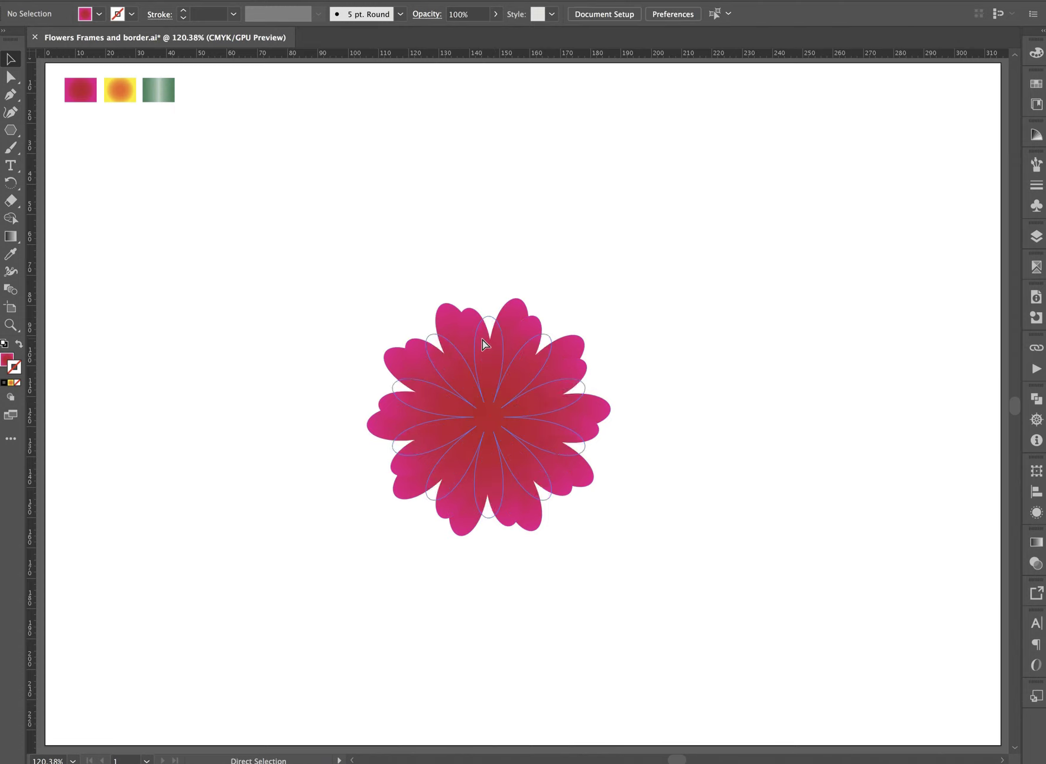
pyautogui.click(449, 321)
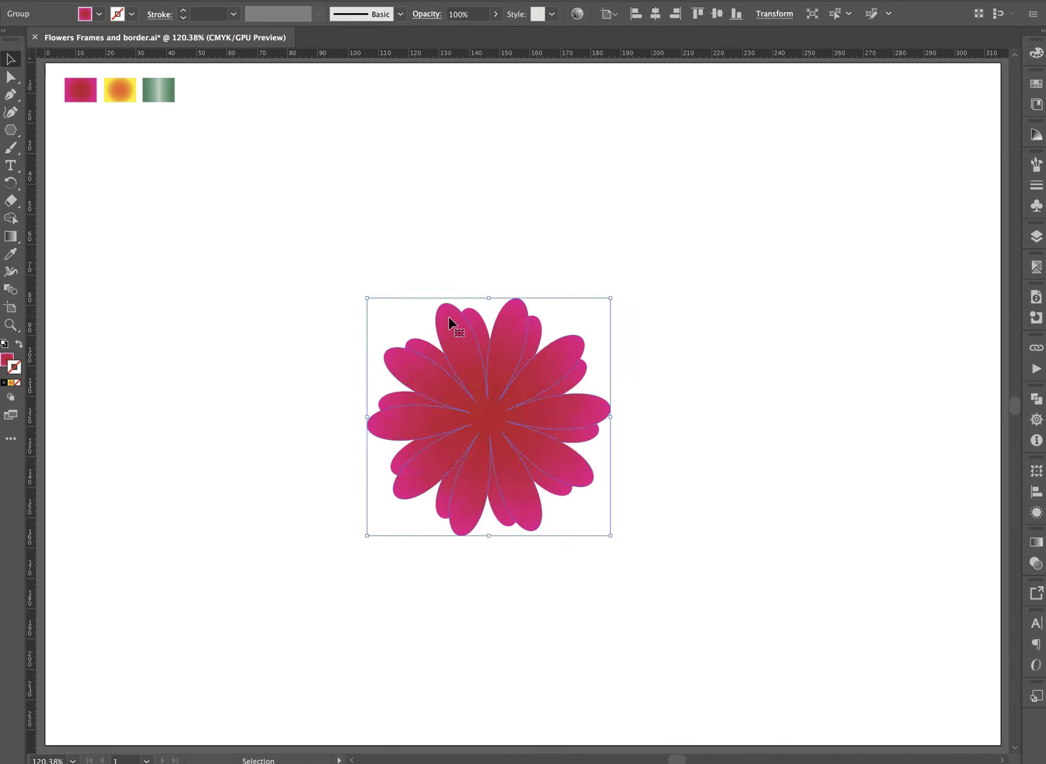
pyautogui.press('Delete')
# Recolour the petals yellow-orange and paste the pink petals in front.
pyautogui.click(457, 327)
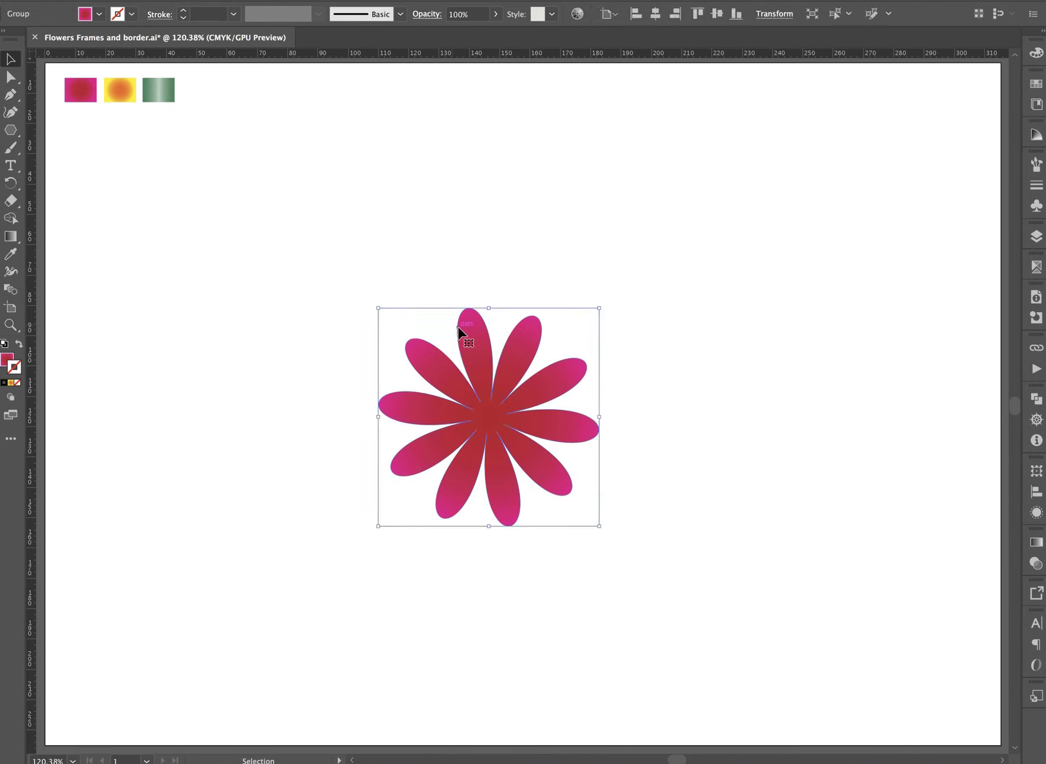
pyautogui.press('i')
pyautogui.click(112, 97)
pyautogui.hotkey('ctrl', 'shift', 'a')
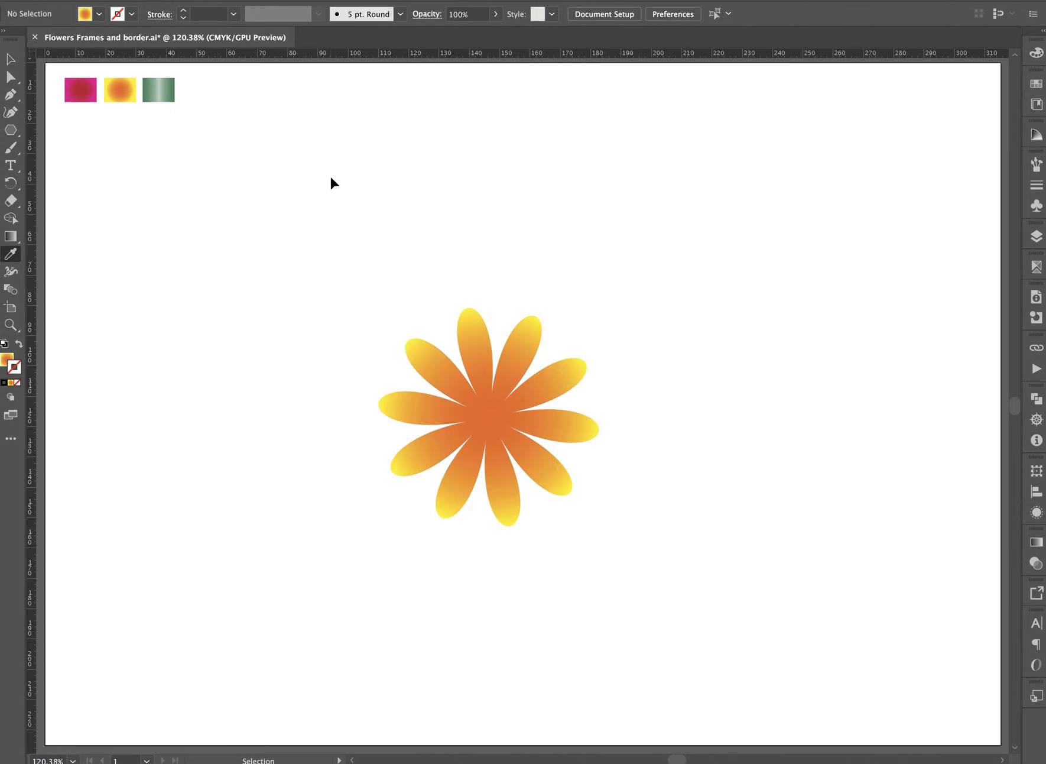
pyautogui.hotkey('ctrl', 'f')
pyautogui.hotkey('ctrl', 'shift', 'a')
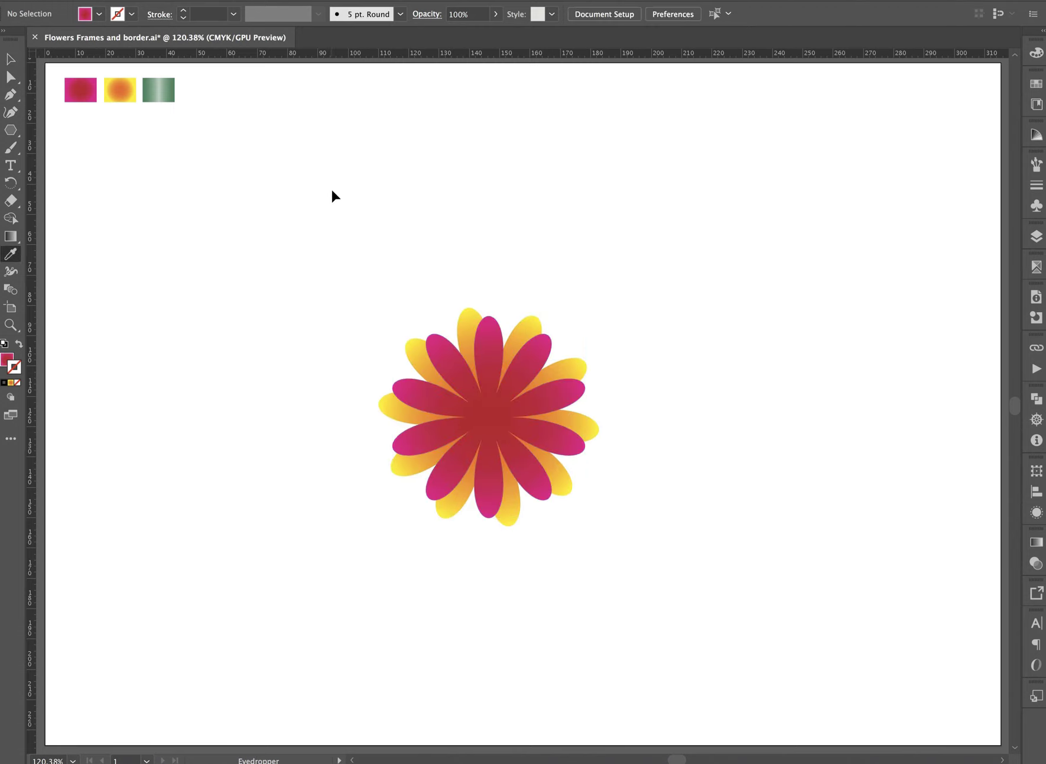
pyautogui.press('v')
pyautogui.moveTo(306, 234); pyautogui.dragTo(642, 550)
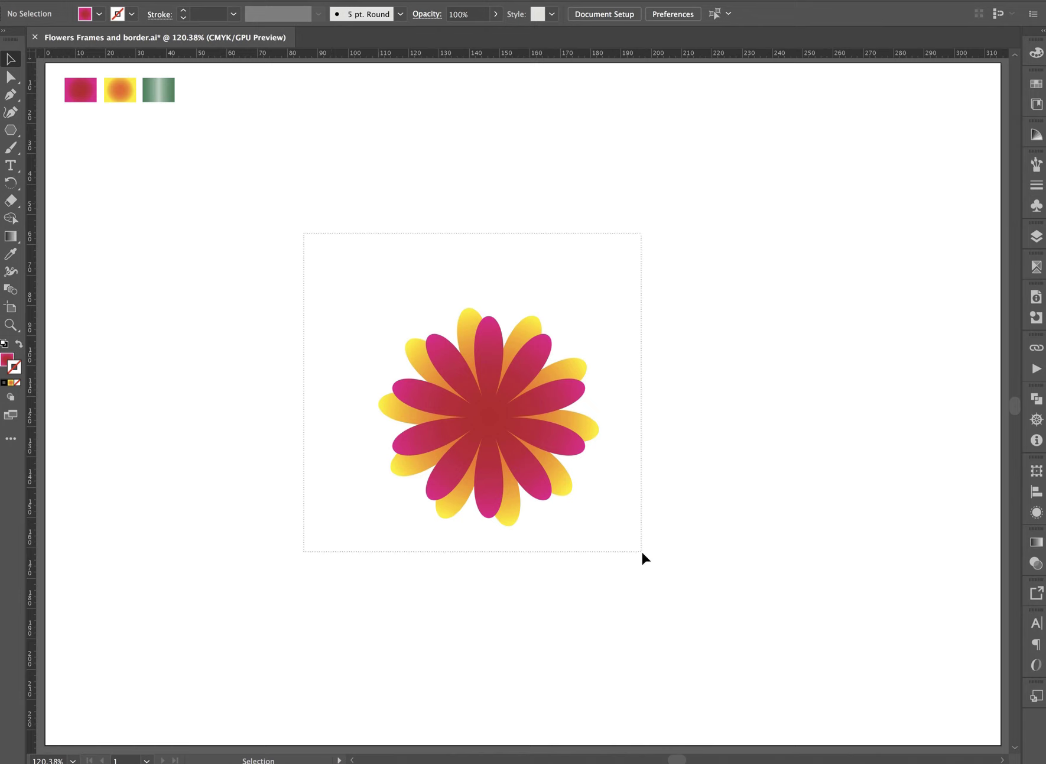
# Draw a circle and fill it with the orange radial gradient.
pyautogui.press('a')
pyautogui.press('v')
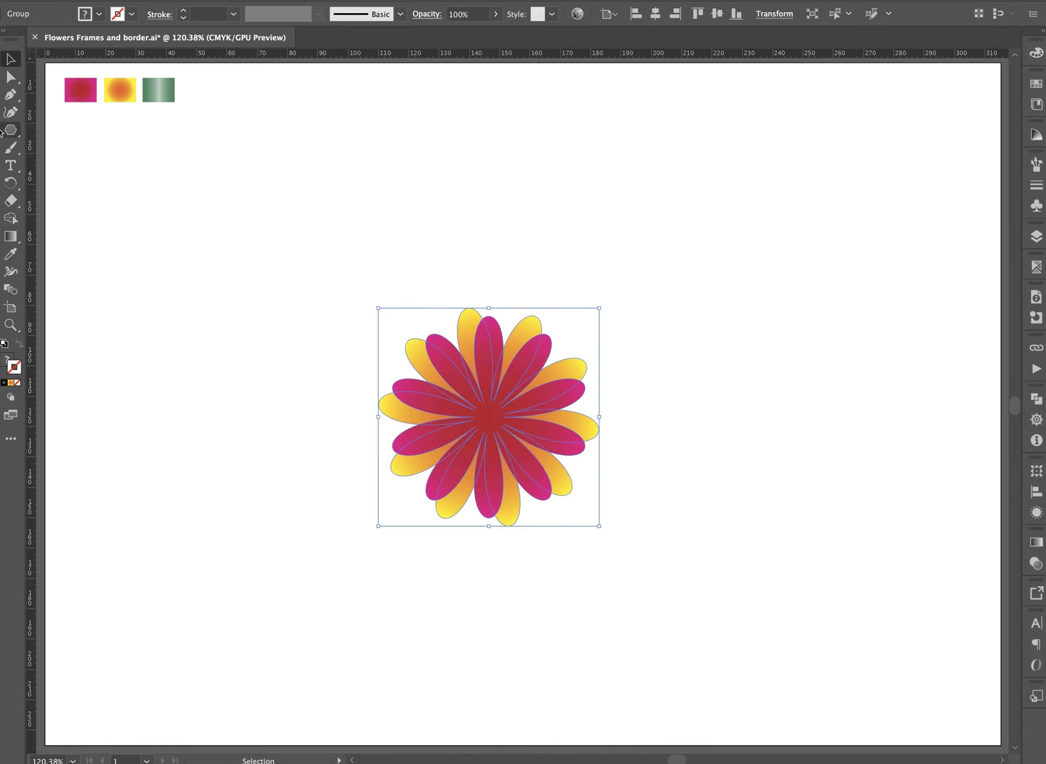
pyautogui.click(10, 131)
pyautogui.click(49, 147)
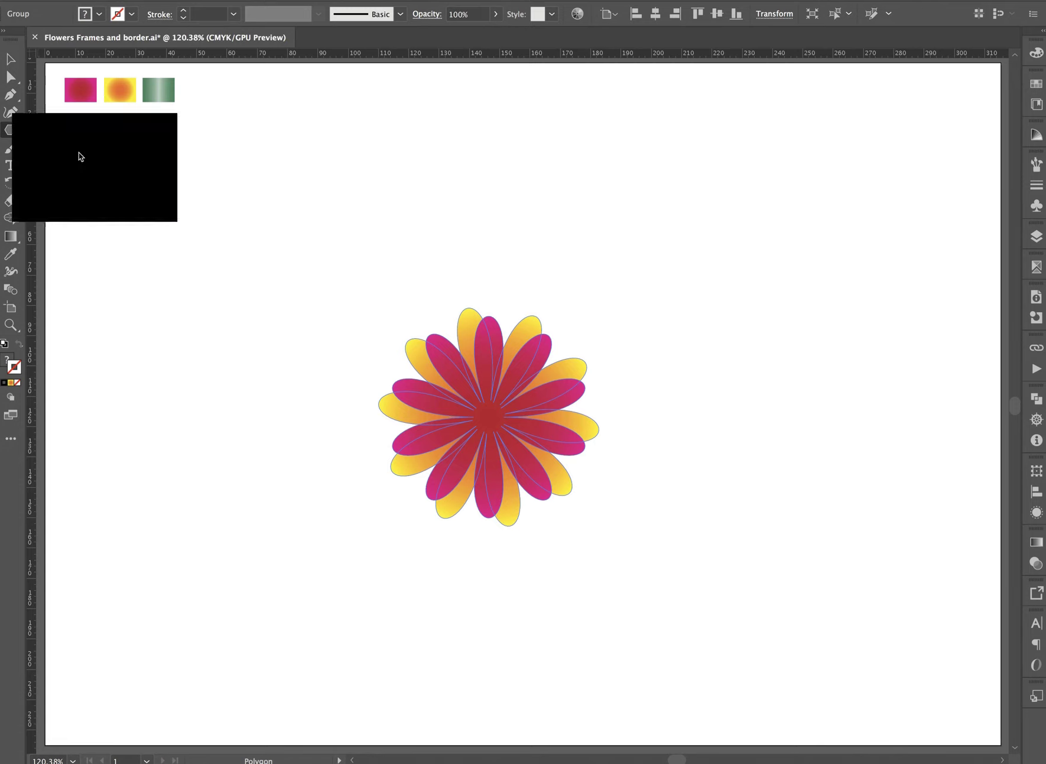
pyautogui.moveTo(393, 296); pyautogui.dragTo(494, 424)
pyautogui.press('v')
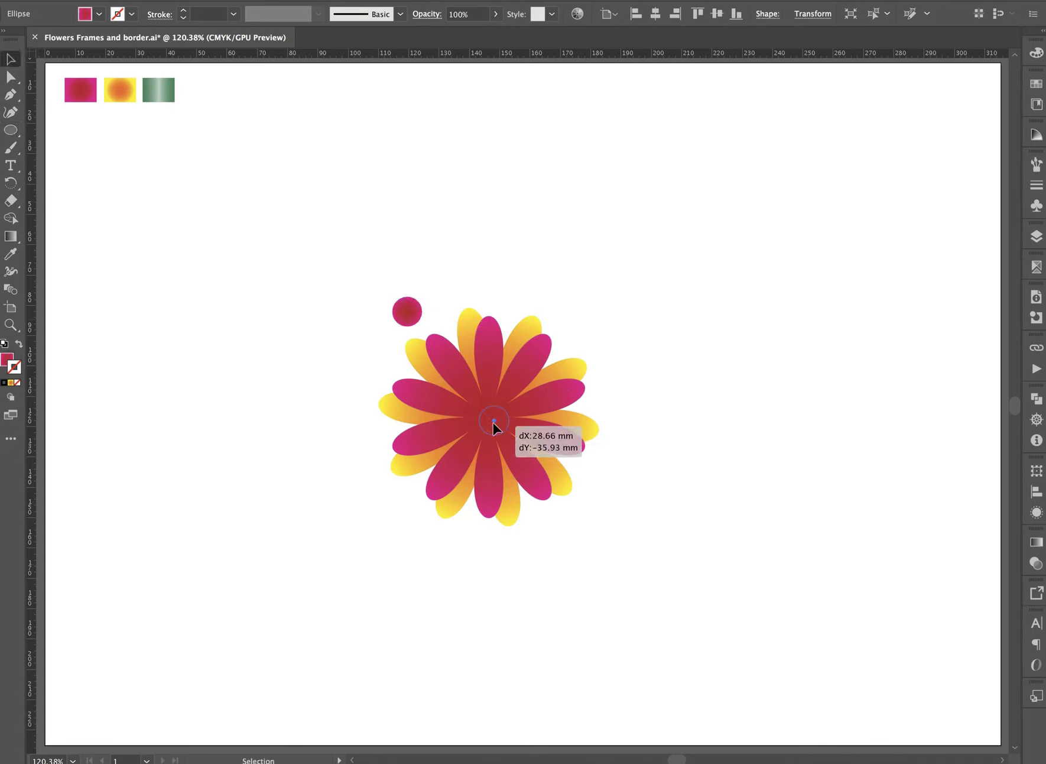
pyautogui.press('i')
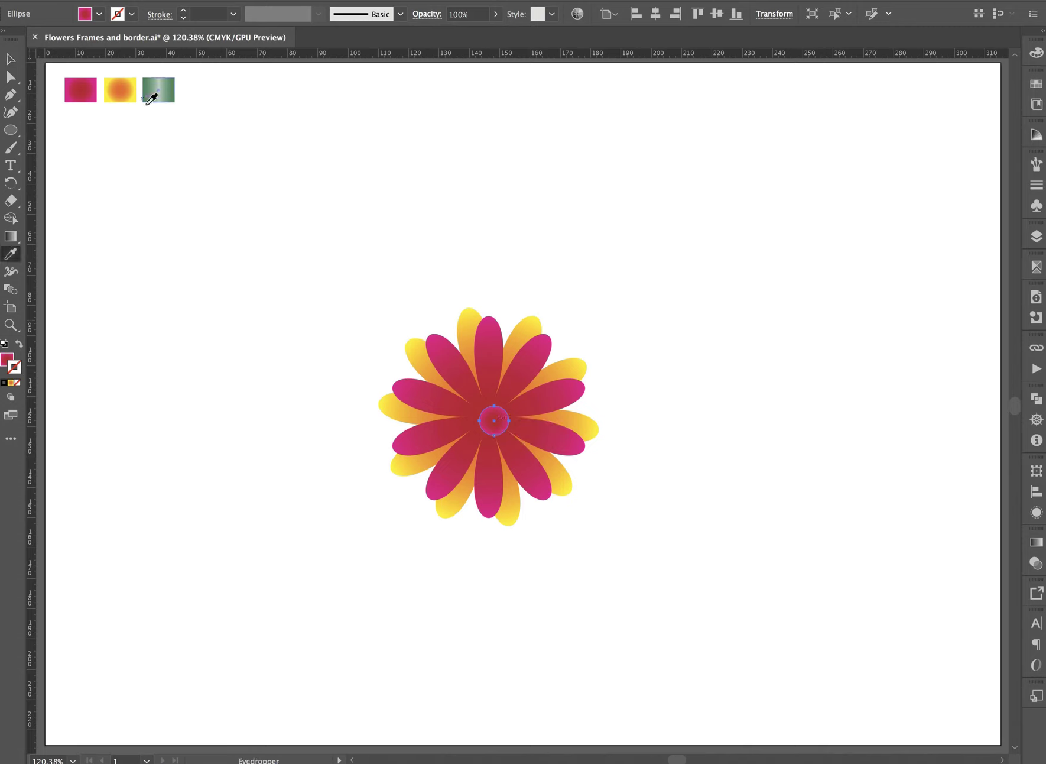
pyautogui.click(121, 94)
# Centre the circle on the petals and enlarge it to about 14 mm.
pyautogui.hotkey('ctrl', 'shift', 'a')
pyautogui.press('v')
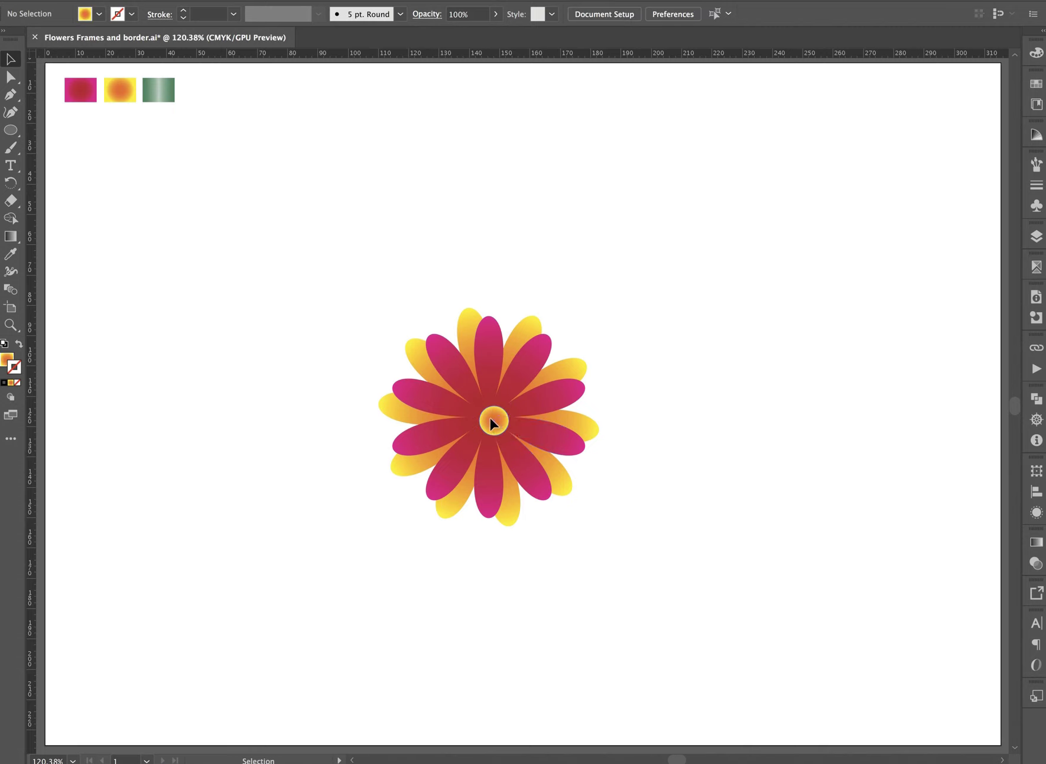
pyautogui.click(493, 420)
pyautogui.keyDown('shift'); pyautogui.click(489, 369); pyautogui.keyUp('shift')
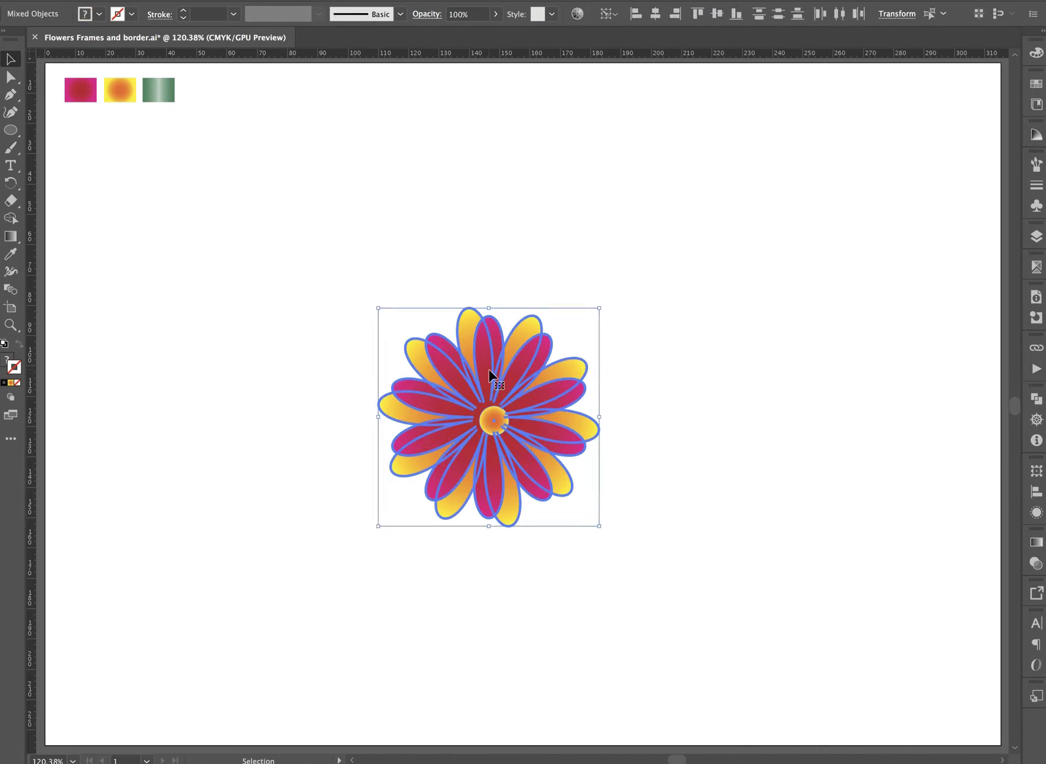
pyautogui.click(655, 15)
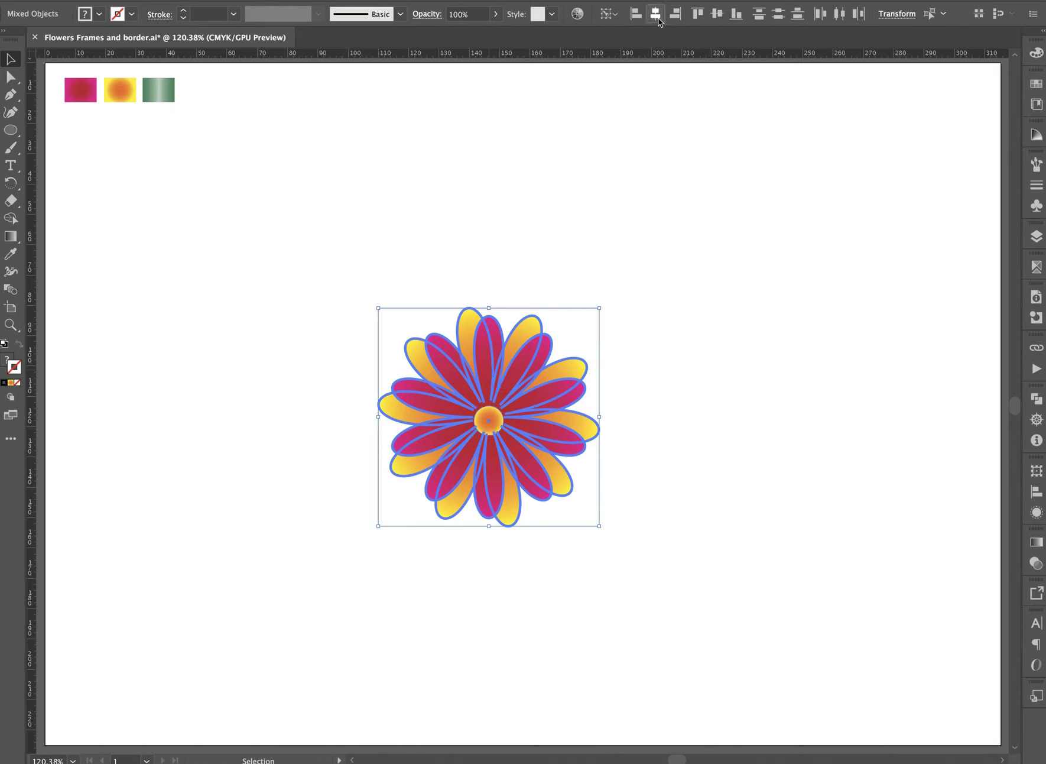
pyautogui.click(717, 13)
pyautogui.click(535, 182)
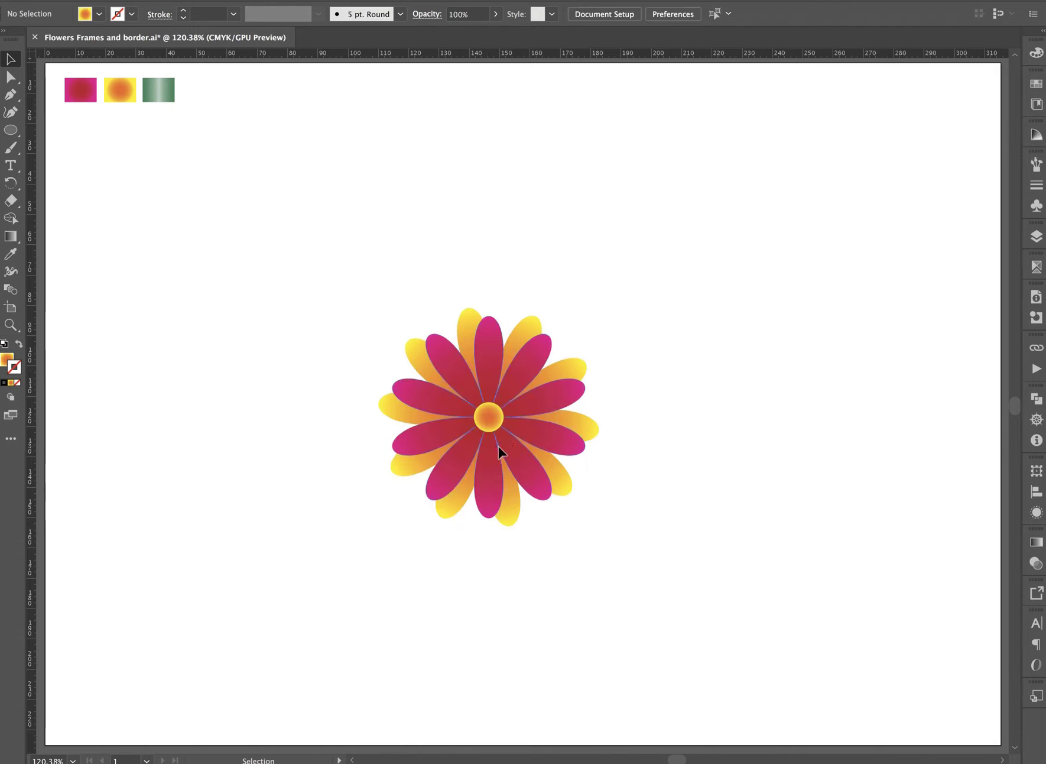
pyautogui.click(499, 412)
pyautogui.moveTo(504, 404); pyautogui.dragTo(511, 404)
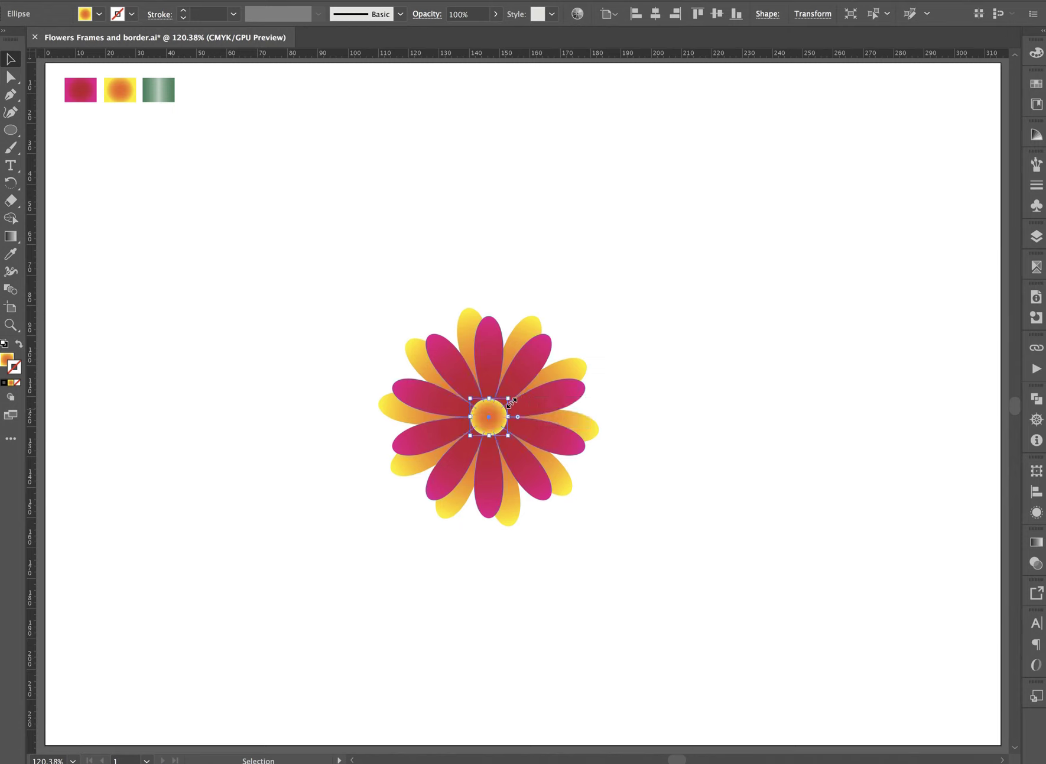
# Group the circle and petals into one flower.
pyautogui.click(353, 315)
pyautogui.moveTo(316, 263); pyautogui.dragTo(671, 579)
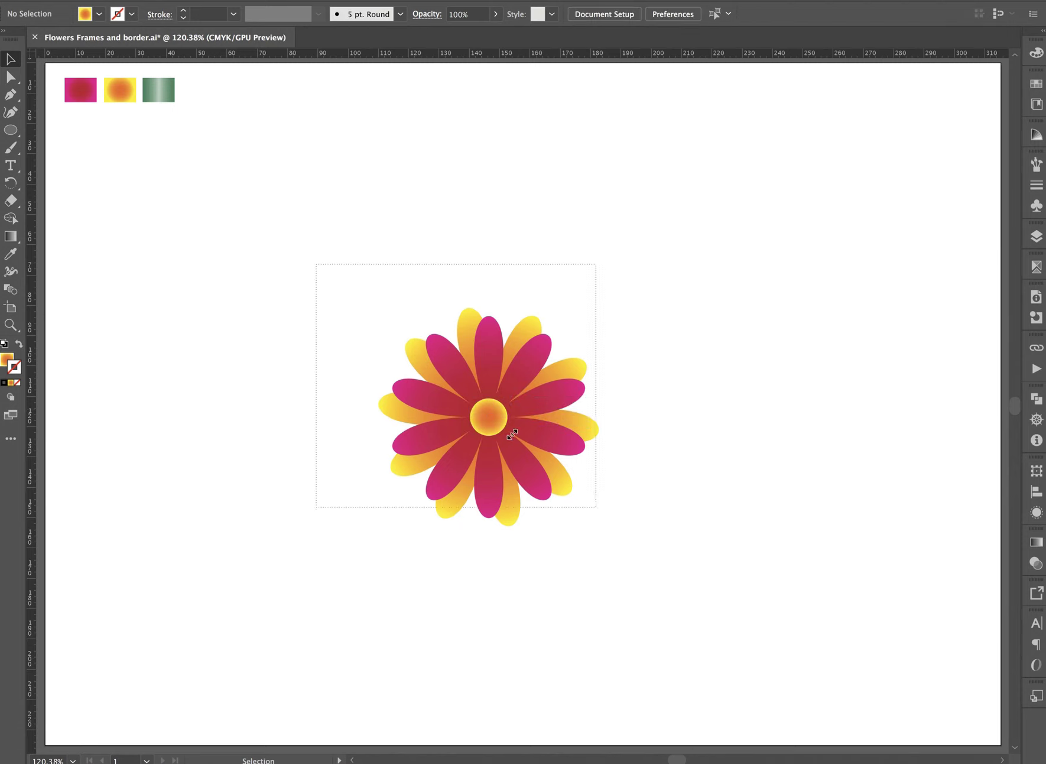
pyautogui.hotkey('ctrl', 'g')
pyautogui.click(670, 580)
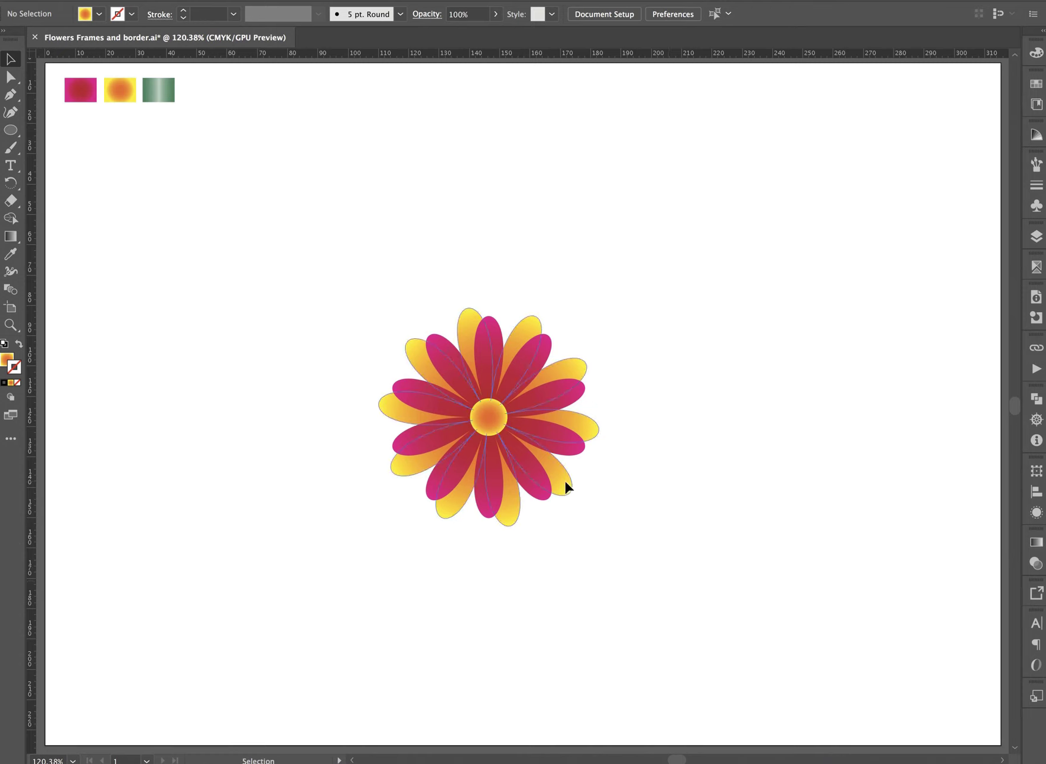
pyautogui.click(542, 378)
pyautogui.moveTo(12, 130); pyautogui.dragTo(50, 134)
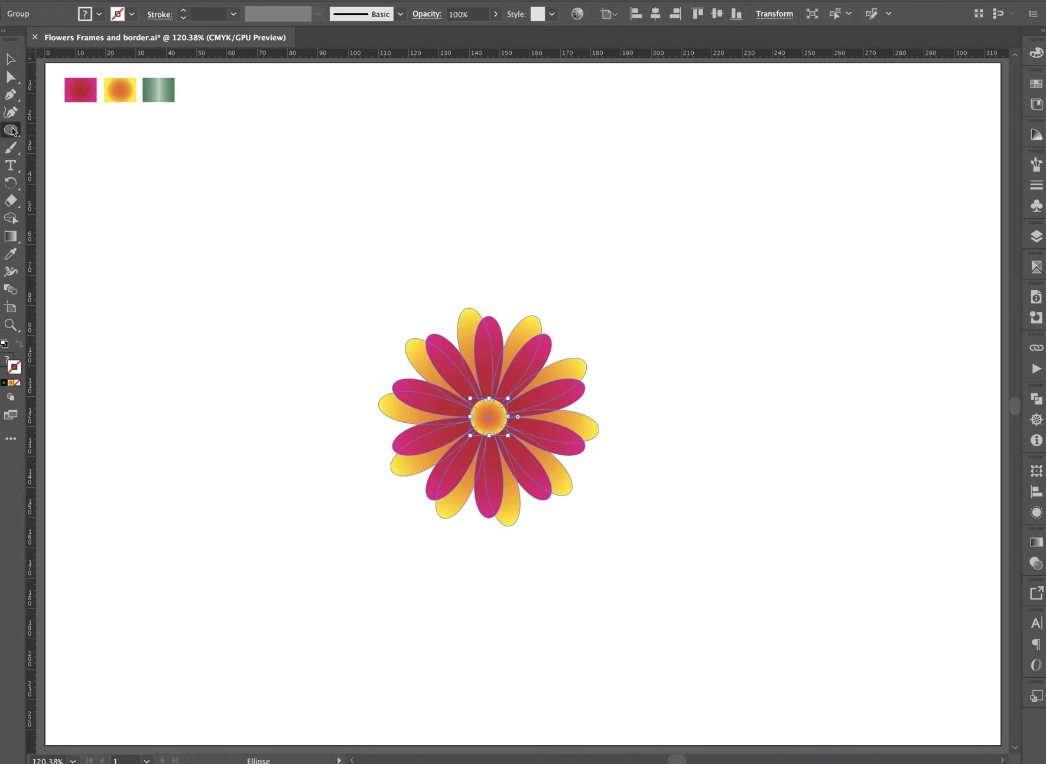
# Draw a long thin bar across the flower and fill it with green gradient.
pyautogui.moveTo(191, 395); pyautogui.dragTo(680, 400)
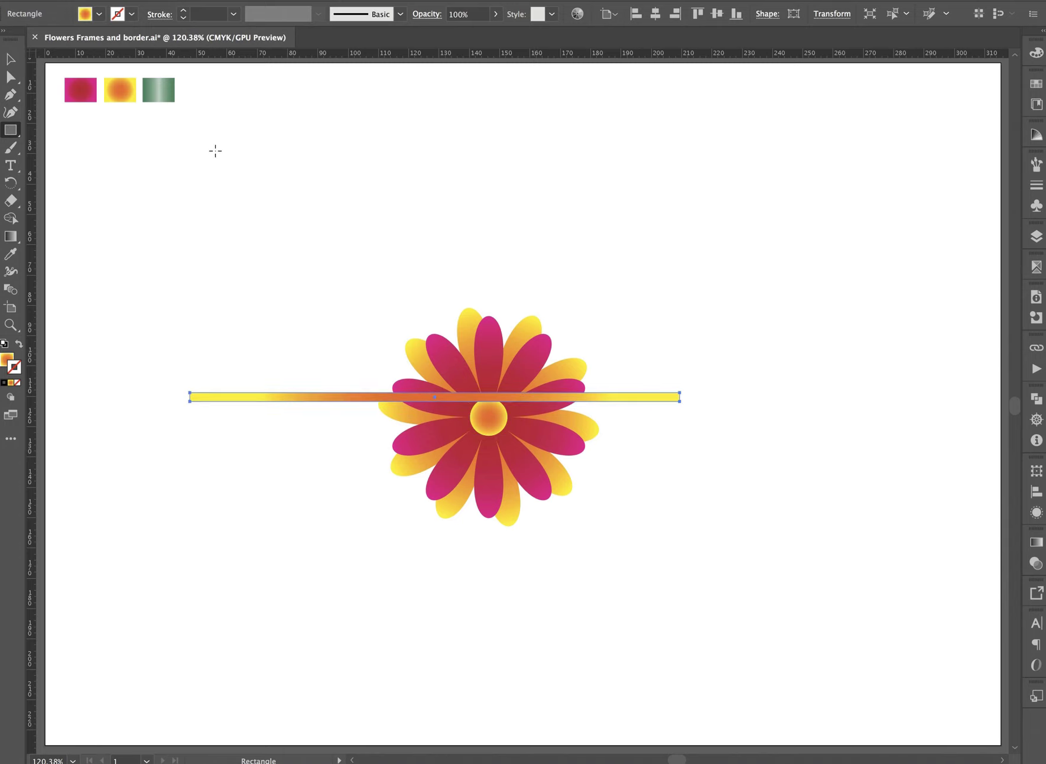
pyautogui.press('i')
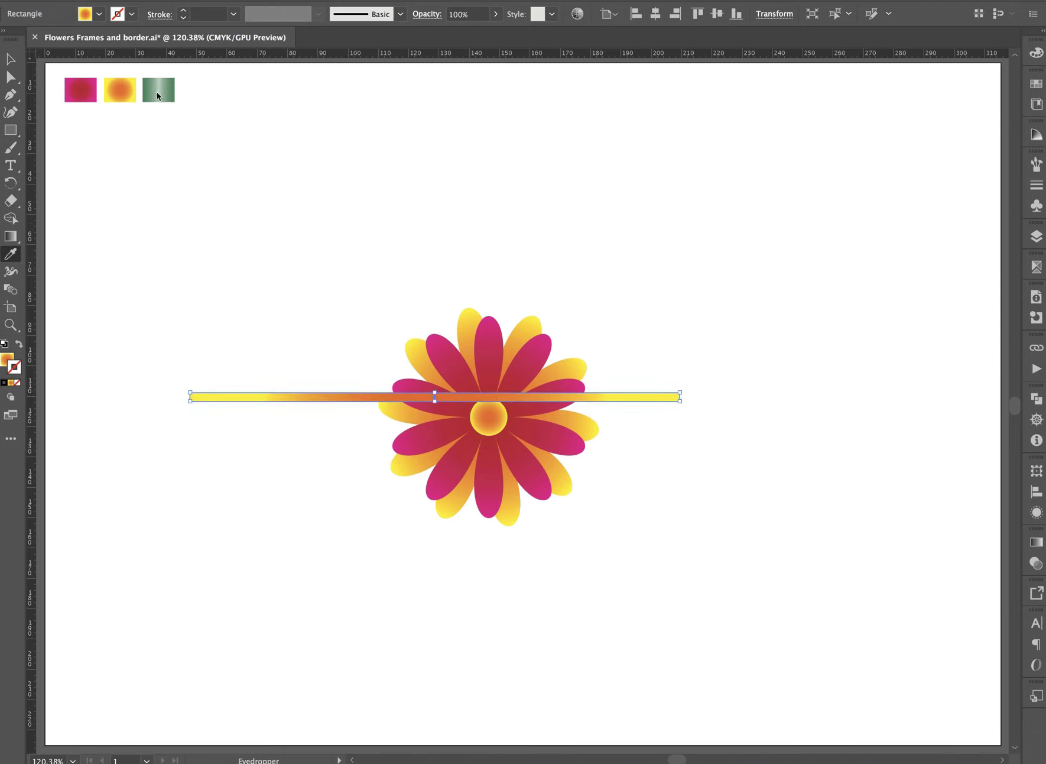
pyautogui.click(163, 95)
pyautogui.hotkey('ctrl', 'shift', 'a')
pyautogui.press('v')
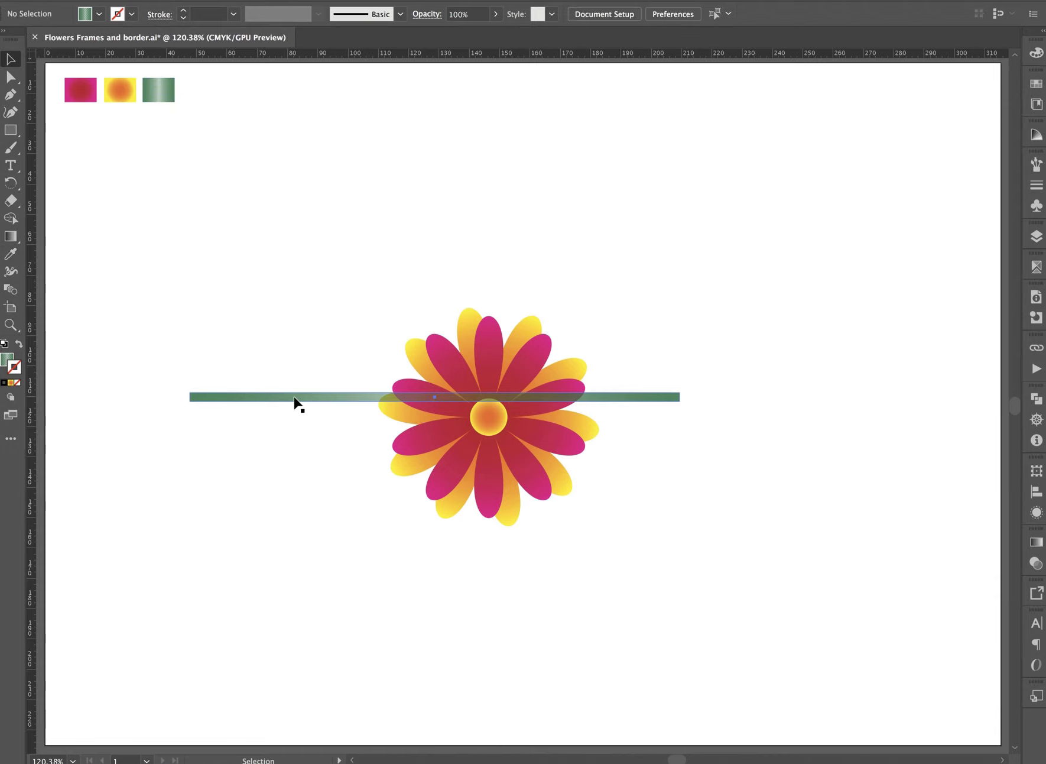
pyautogui.click(295, 401)
pyautogui.click(278, 348)
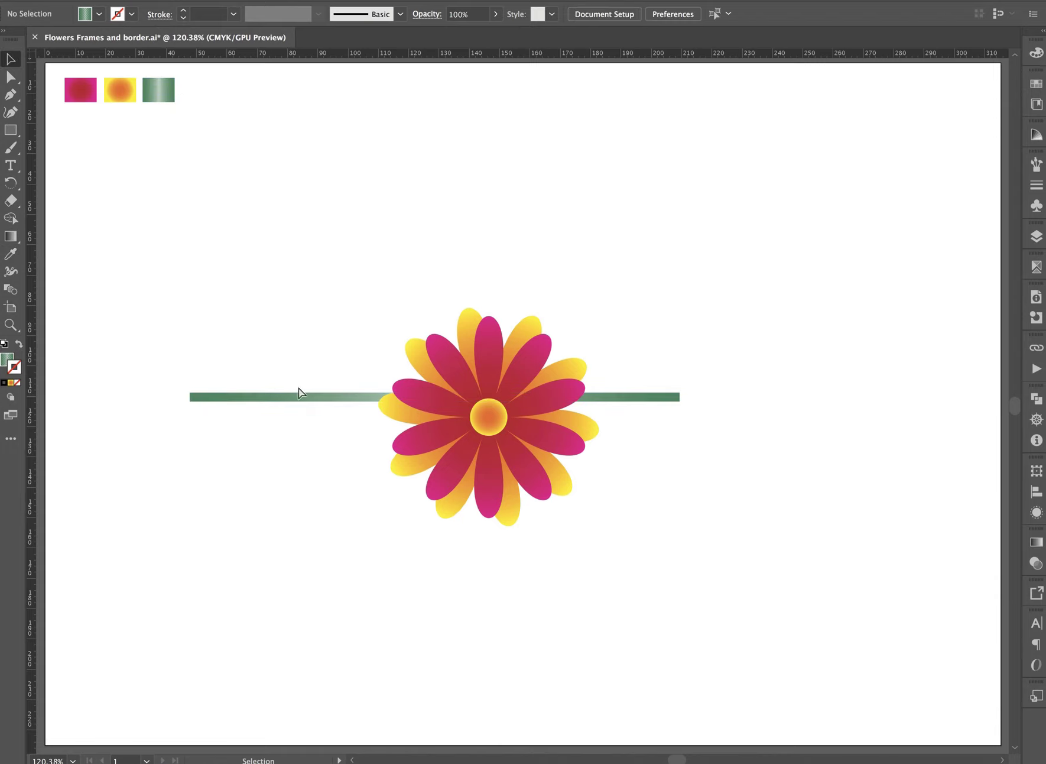
pyautogui.moveTo(300, 395); pyautogui.dragTo(340, 405)
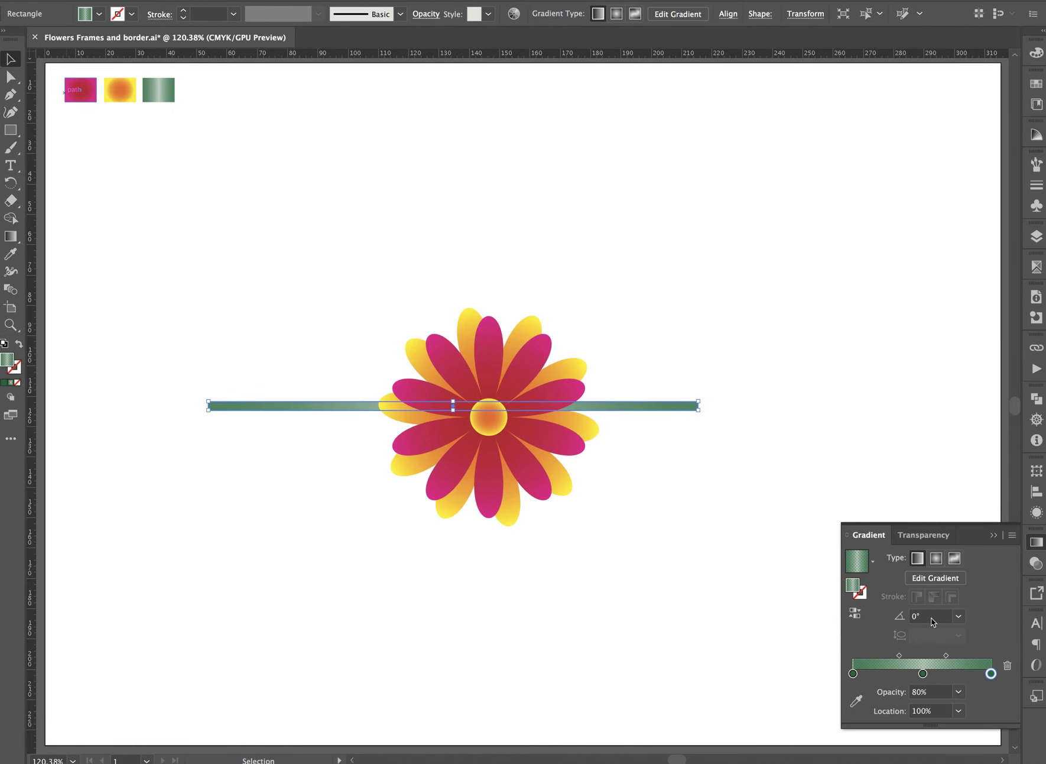
# Set the bar's gradient angle to 90°.
pyautogui.click(933, 618)
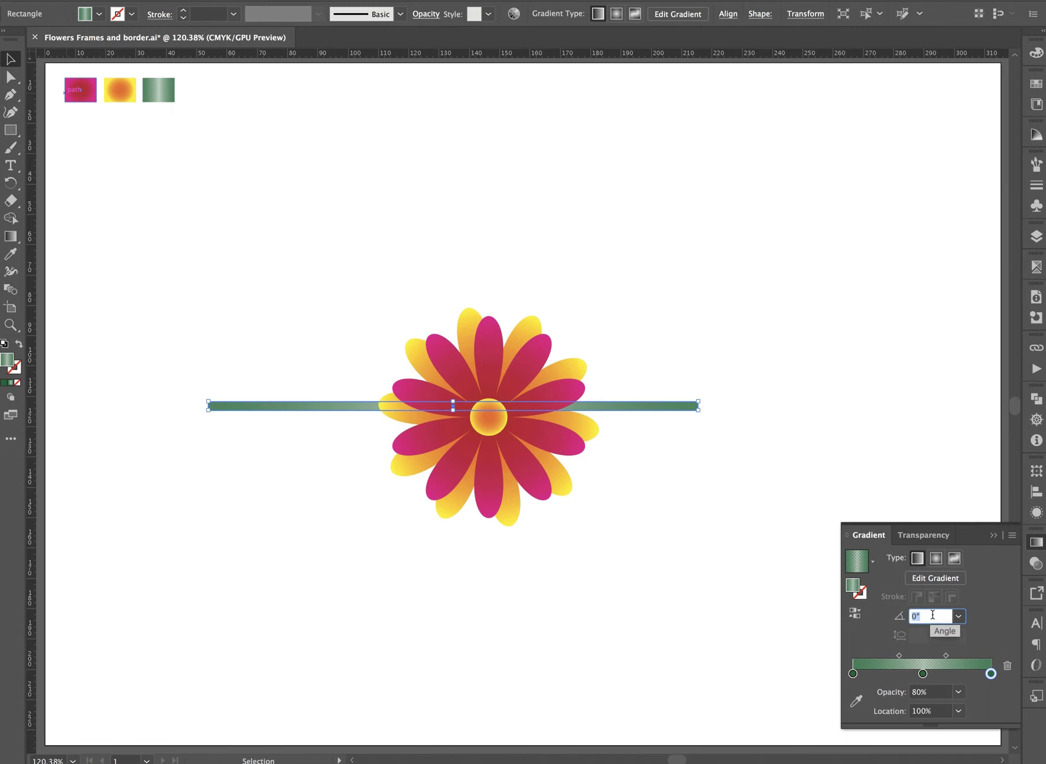
pyautogui.write('90')
pyautogui.press('Return')
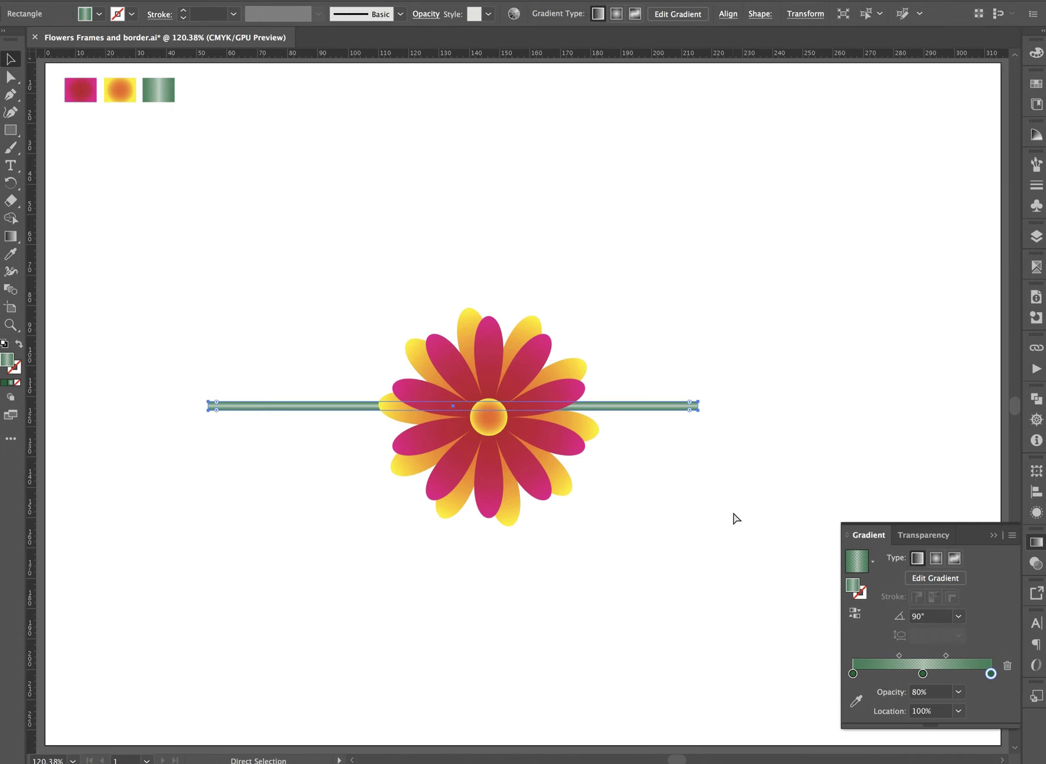
pyautogui.click(702, 479)
# Align the green bar to the flower's horizontal and vertical centres.
pyautogui.moveTo(656, 406); pyautogui.dragTo(664, 415)
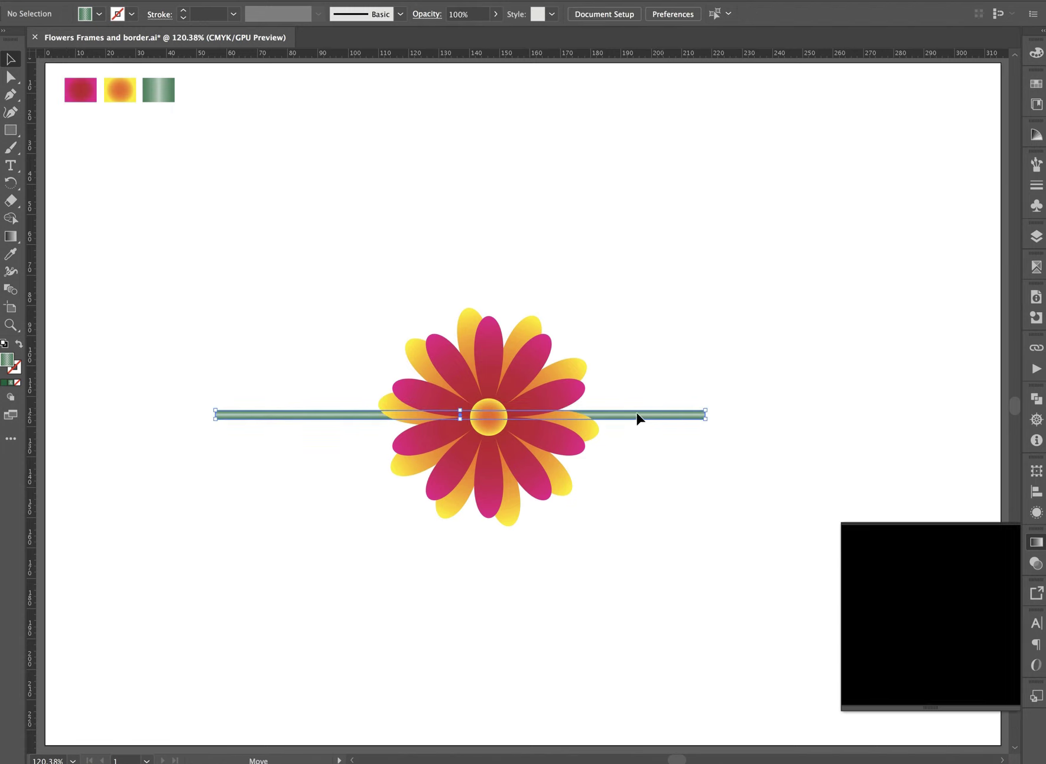
pyautogui.keyDown('shift'); pyautogui.click(555, 363); pyautogui.keyUp('shift')
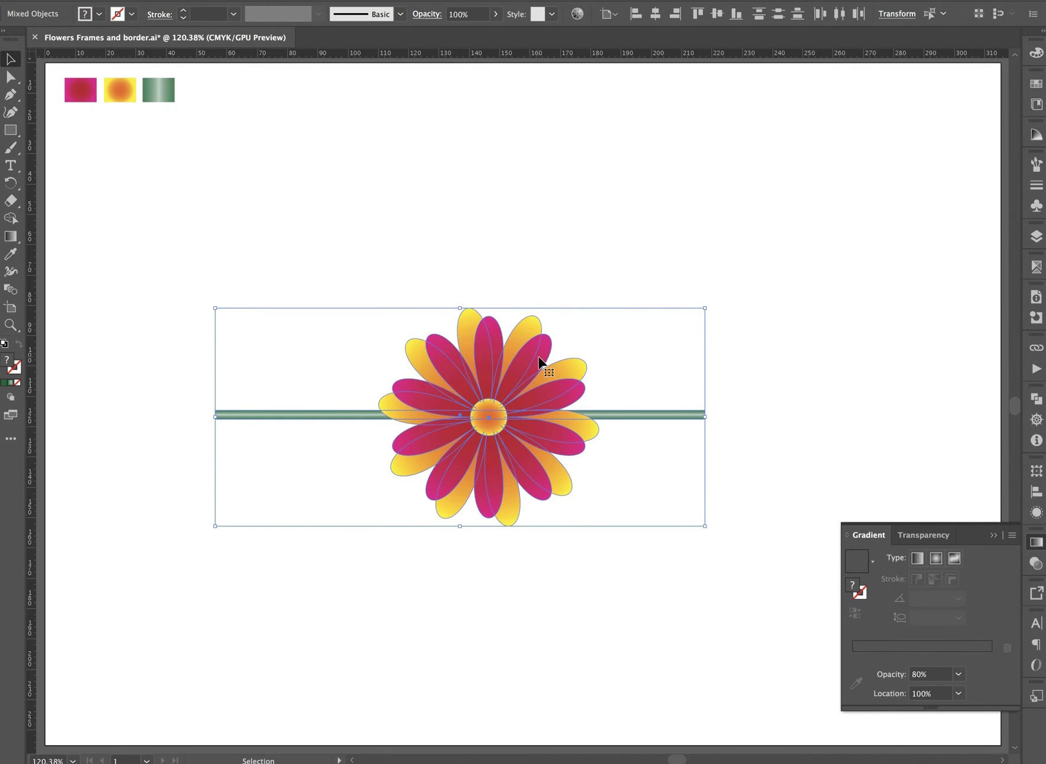
pyautogui.click(655, 13)
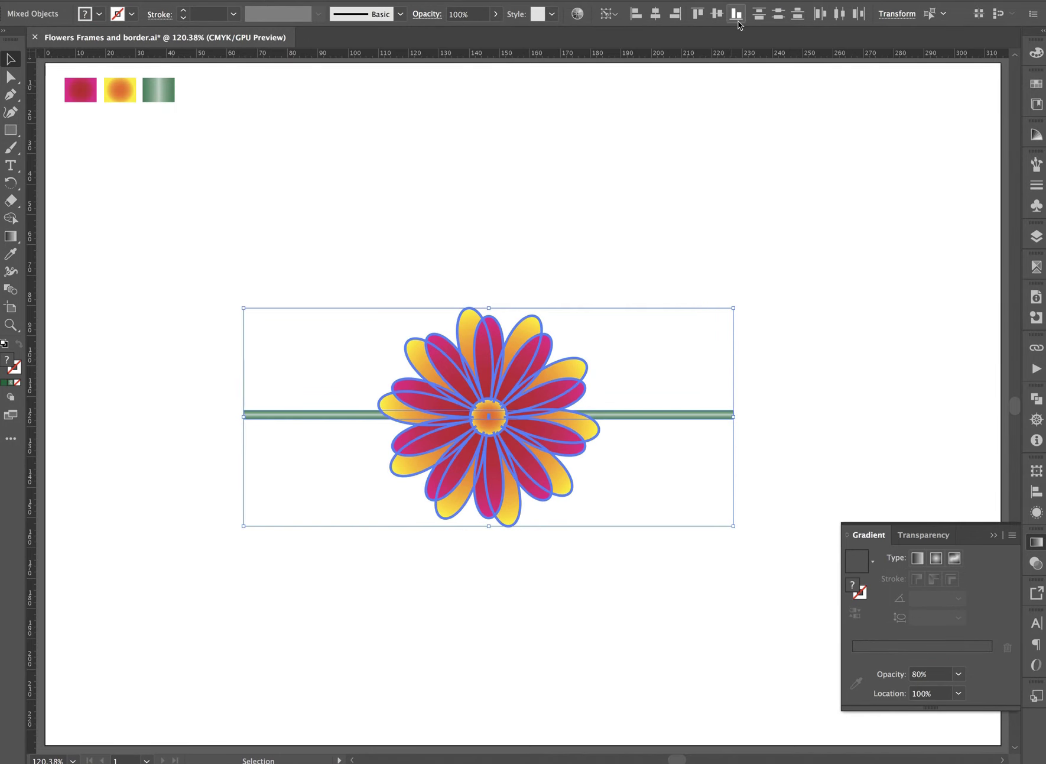
pyautogui.click(717, 13)
pyautogui.click(450, 198)
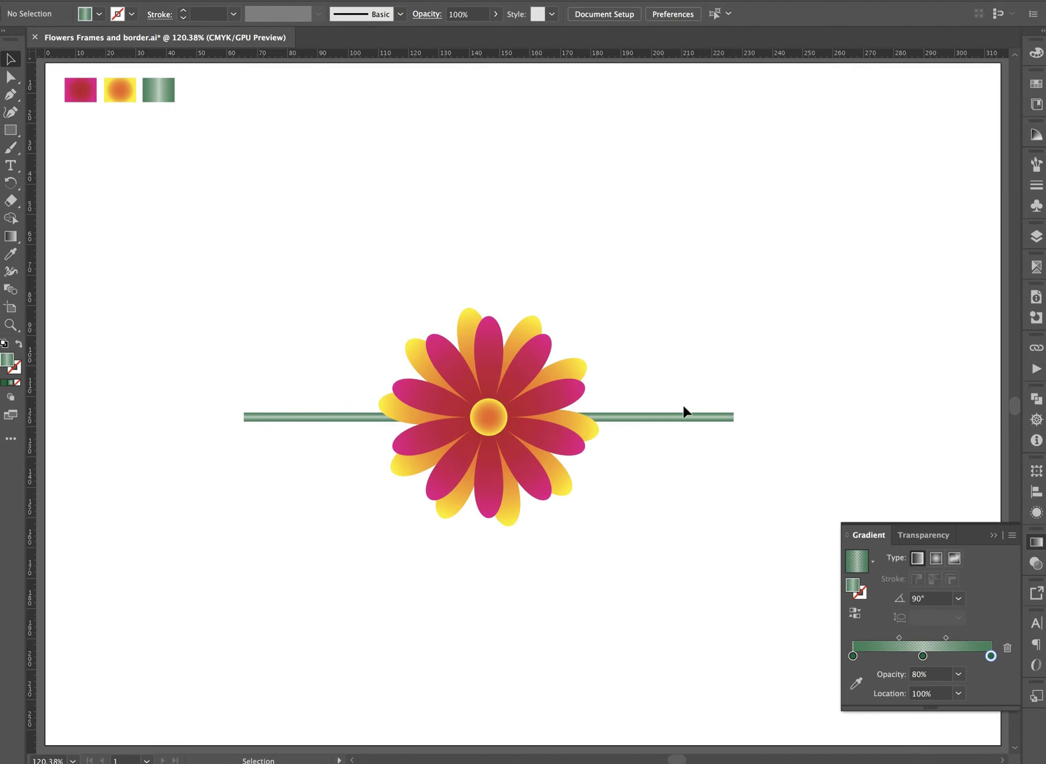
pyautogui.click(993, 535)
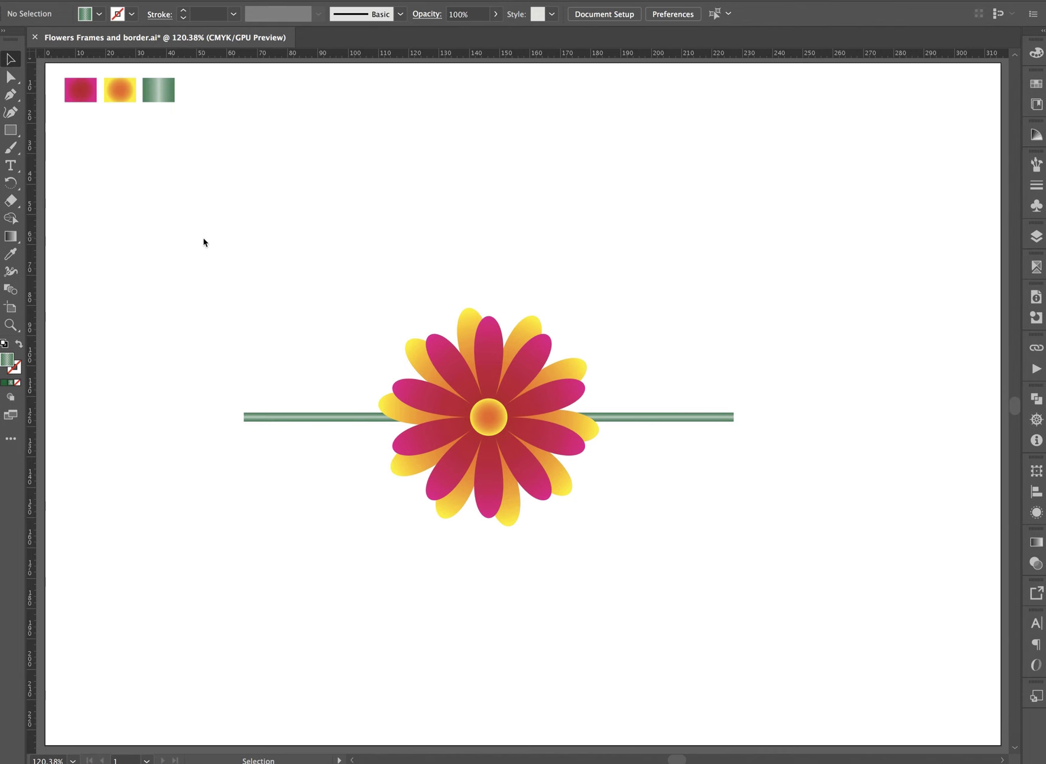
# Rotate the flower group about -5° with Free Transform.
pyautogui.moveTo(197, 233); pyautogui.dragTo(698, 566)
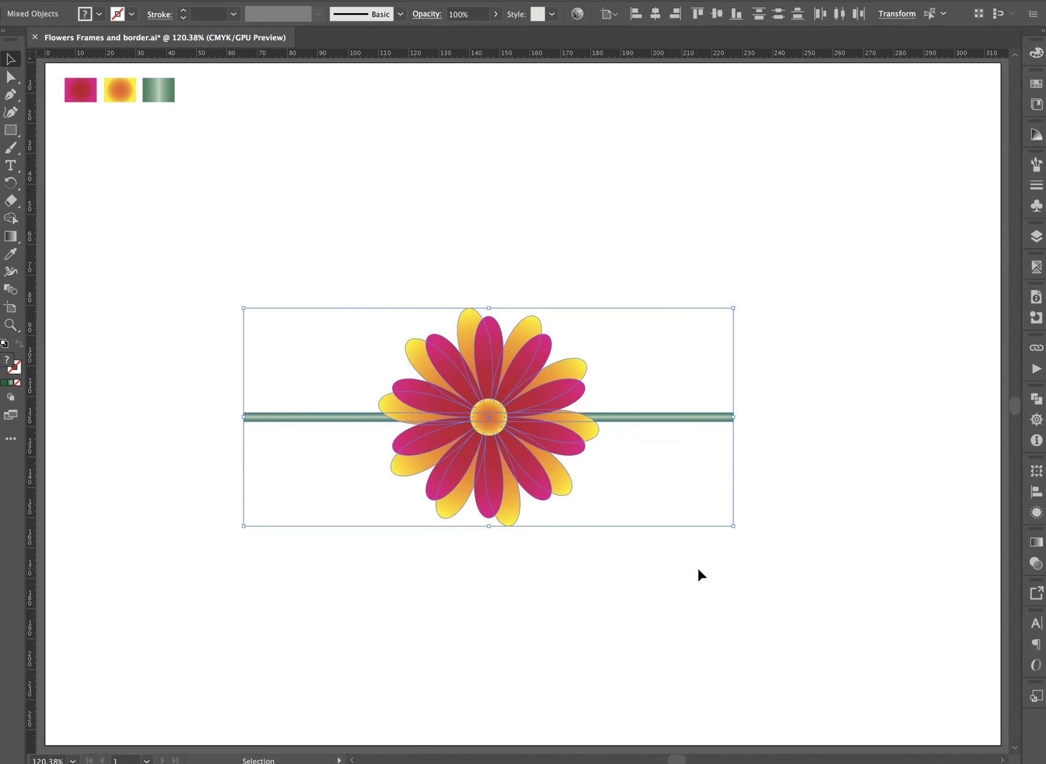
pyautogui.click(431, 122)
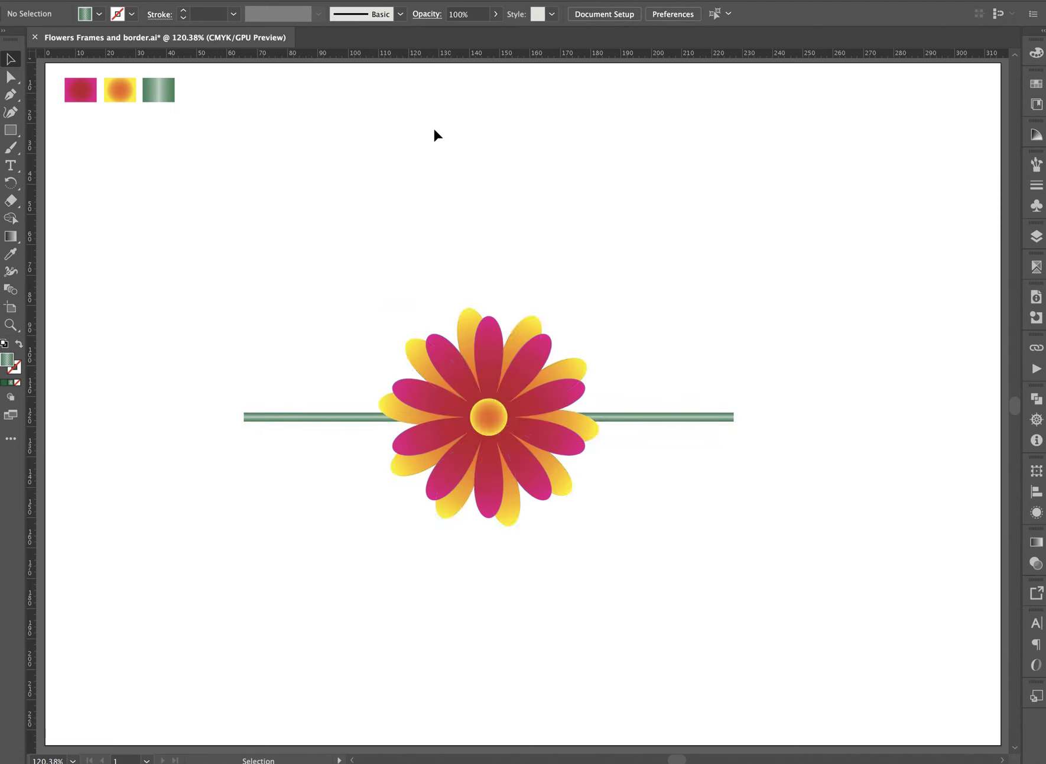
pyautogui.click(453, 346)
pyautogui.press('e')
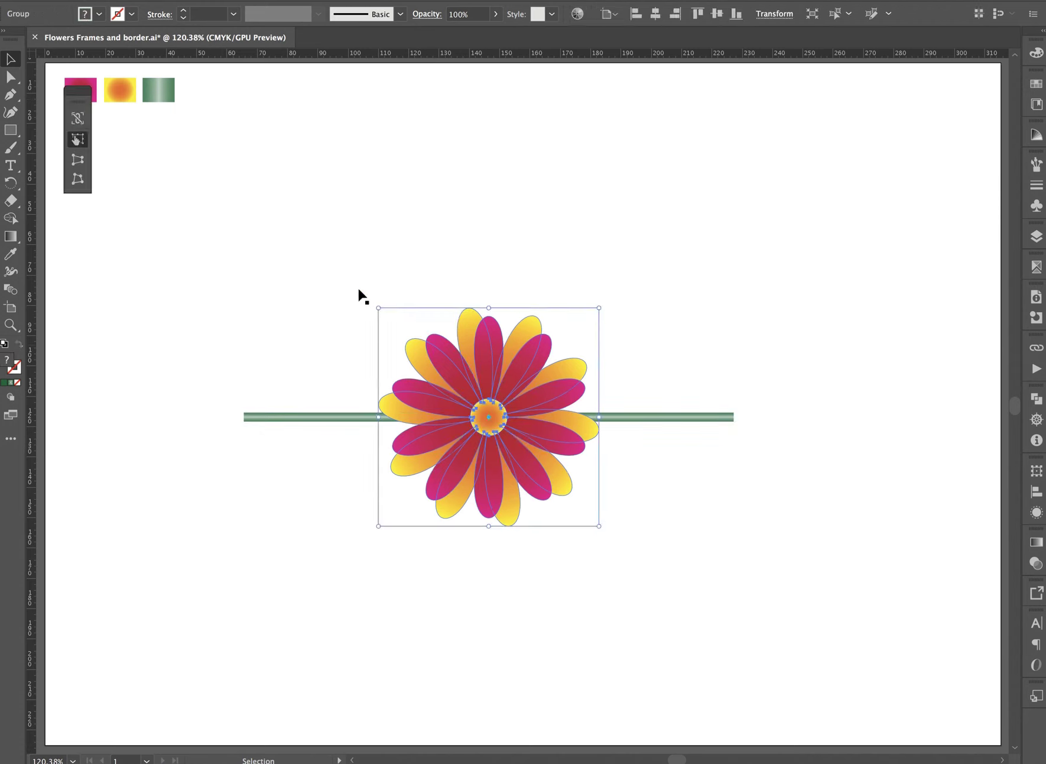
pyautogui.moveTo(371, 301); pyautogui.dragTo(380, 292)
pyautogui.hotkey('ctrl', 'shift', 'a')
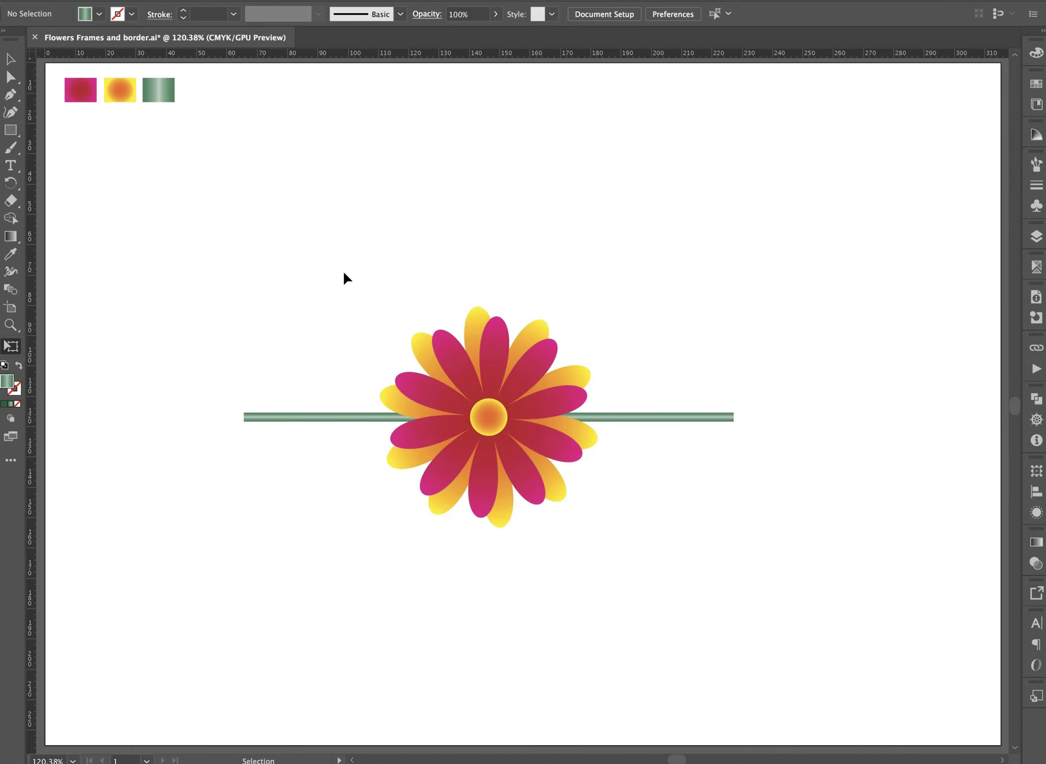
# Expand the flower and stem fills into 255 plain objects.
pyautogui.press('v')
pyautogui.moveTo(152, 295); pyautogui.dragTo(651, 536)
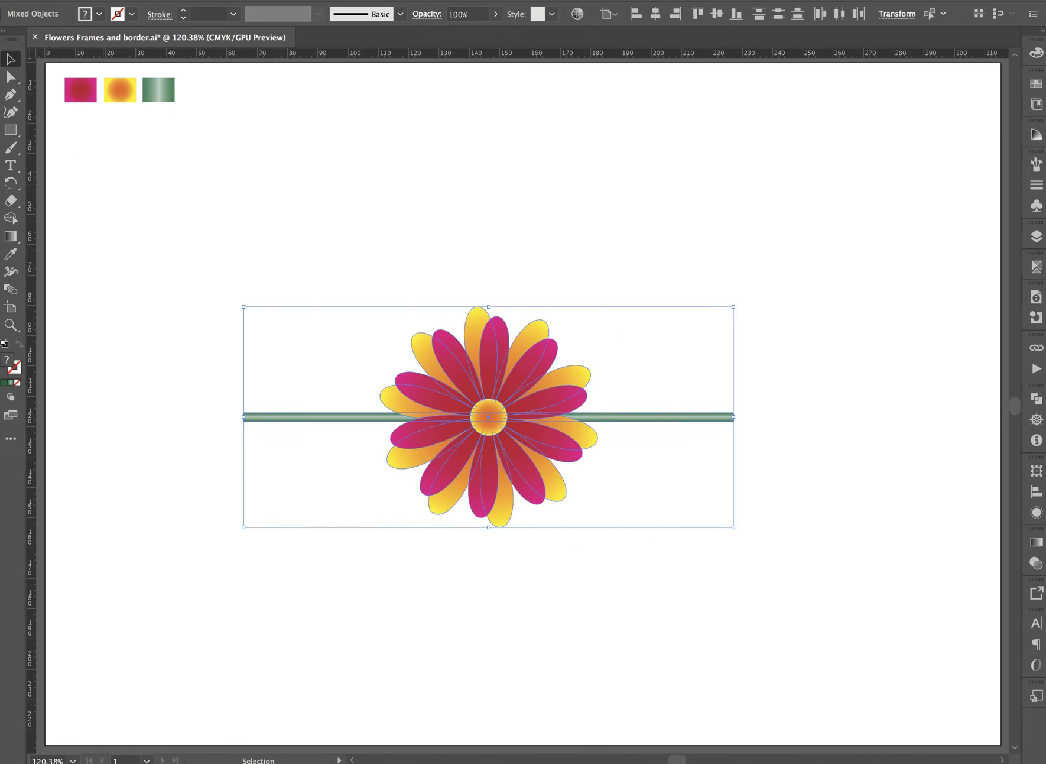
pyautogui.click(144, 0)
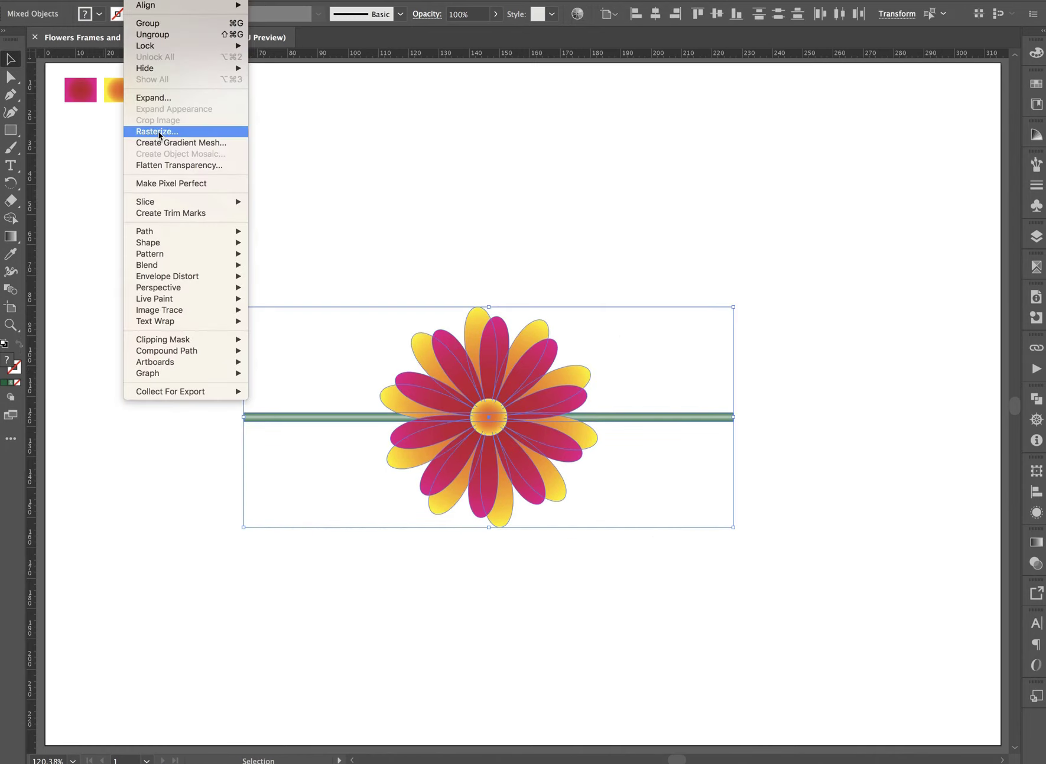
pyautogui.click(166, 98)
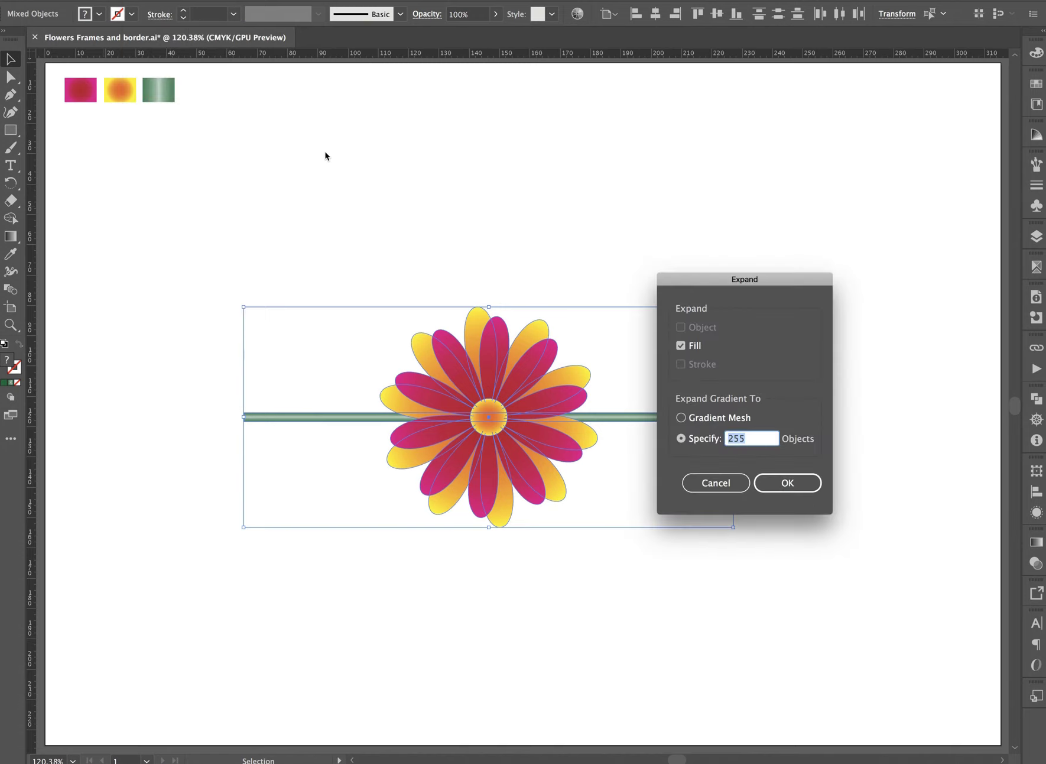
pyautogui.click(775, 484)
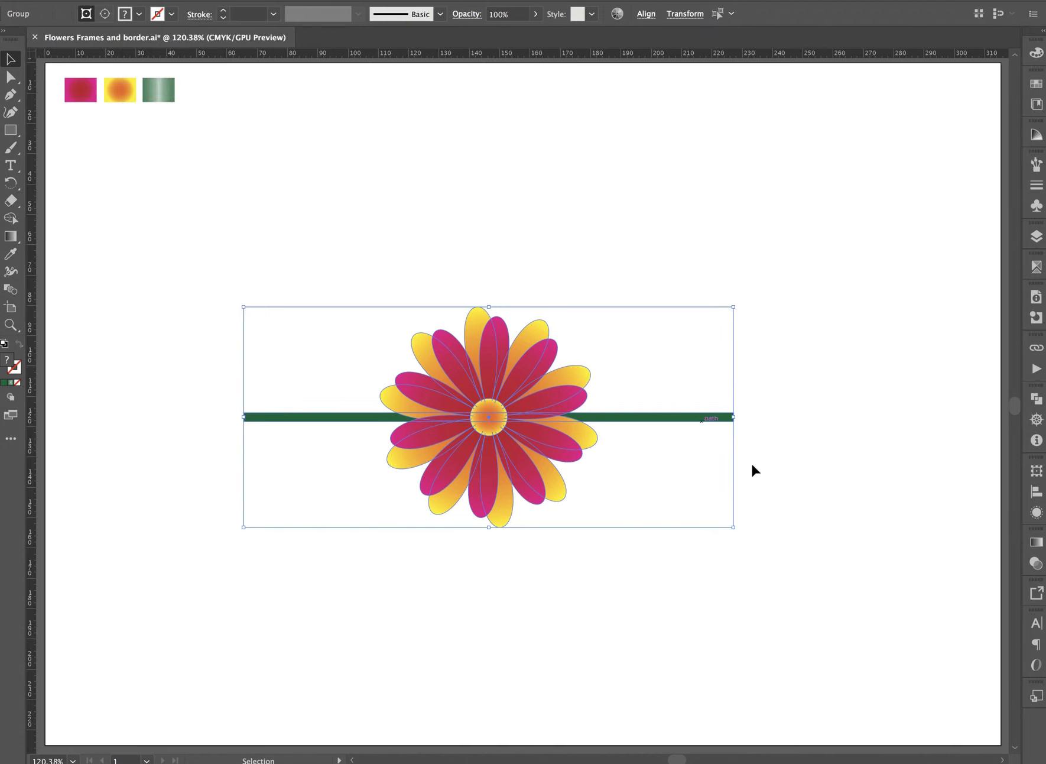
pyautogui.click(751, 462)
pyautogui.moveTo(179, 262); pyautogui.dragTo(436, 528)
# Scale the flower and stem uniformly to 80%.
pyautogui.press('a')
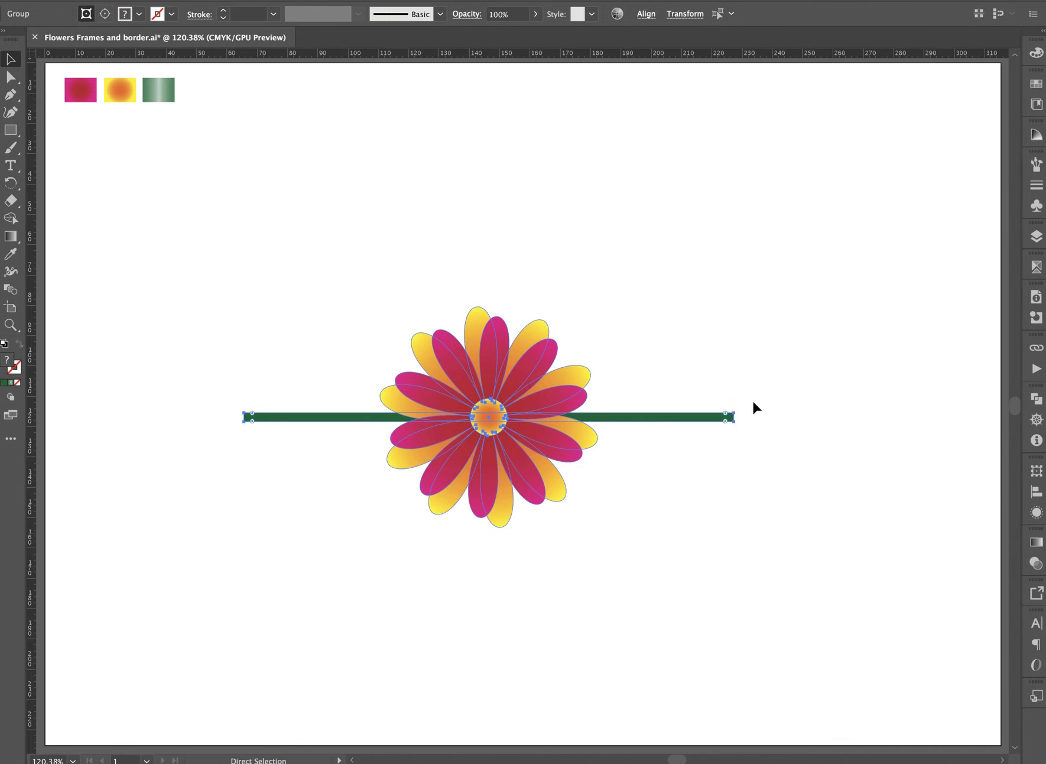
pyautogui.press('v')
pyautogui.press('s')
pyautogui.press('Return')
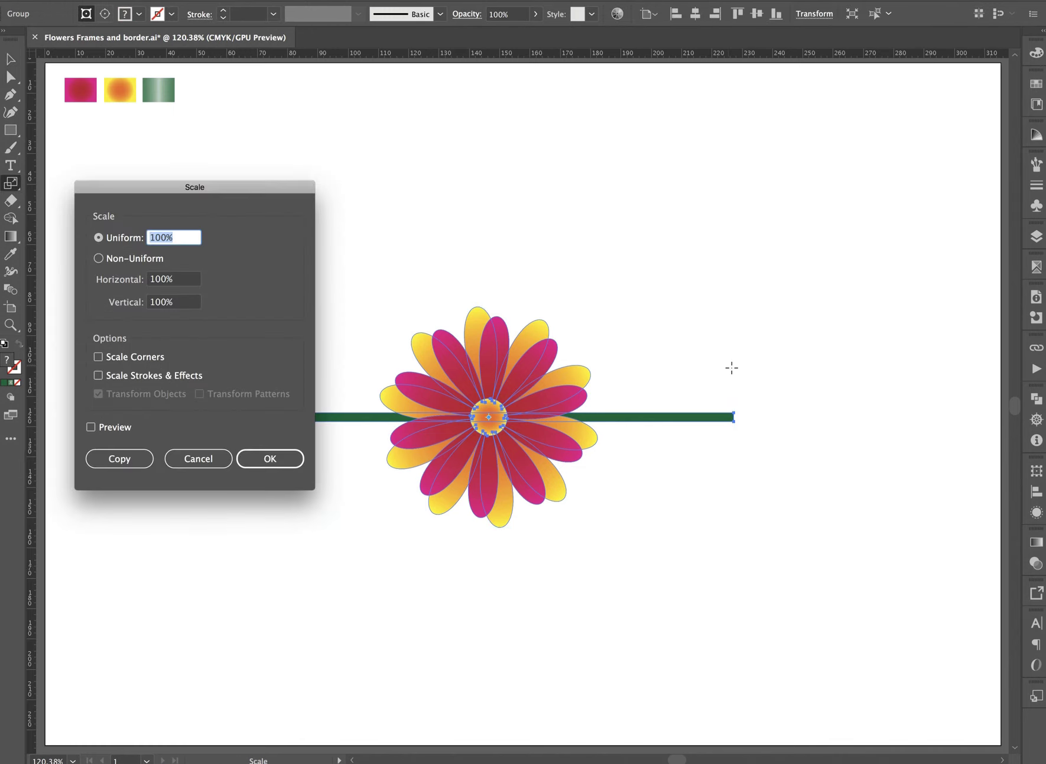
pyautogui.write('80')
pyautogui.press('Return')
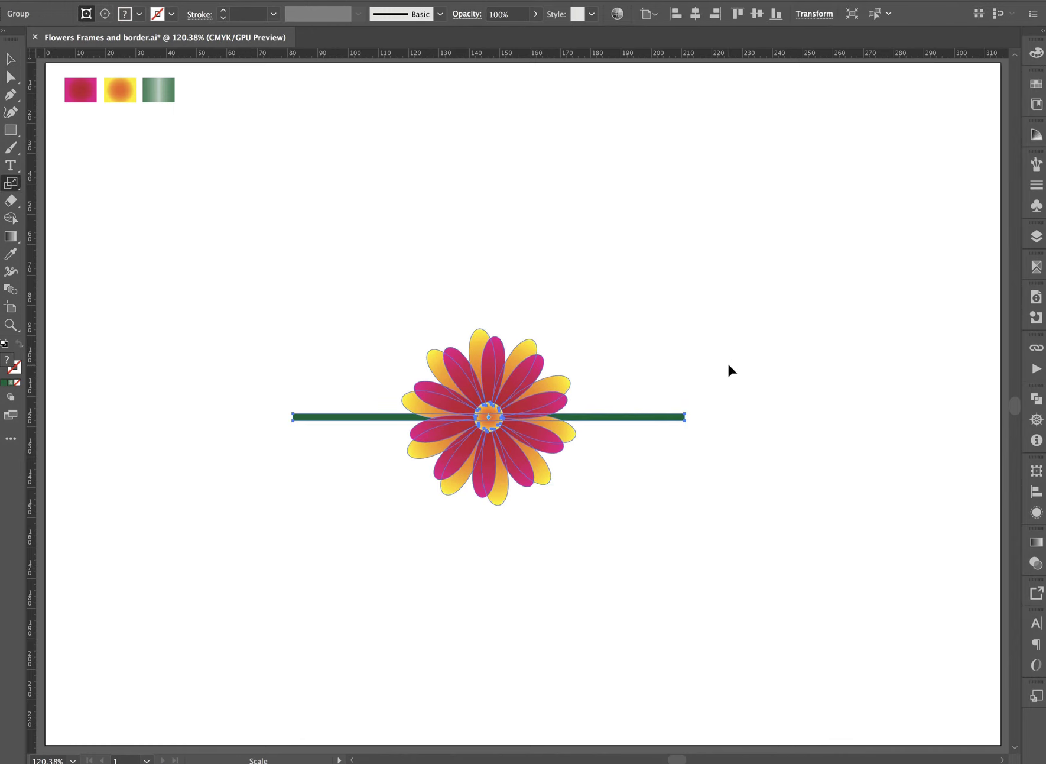
# Save the artwork as a Pattern Brush named 'Flowers', stretched to fit at 100%.
pyautogui.press('v')
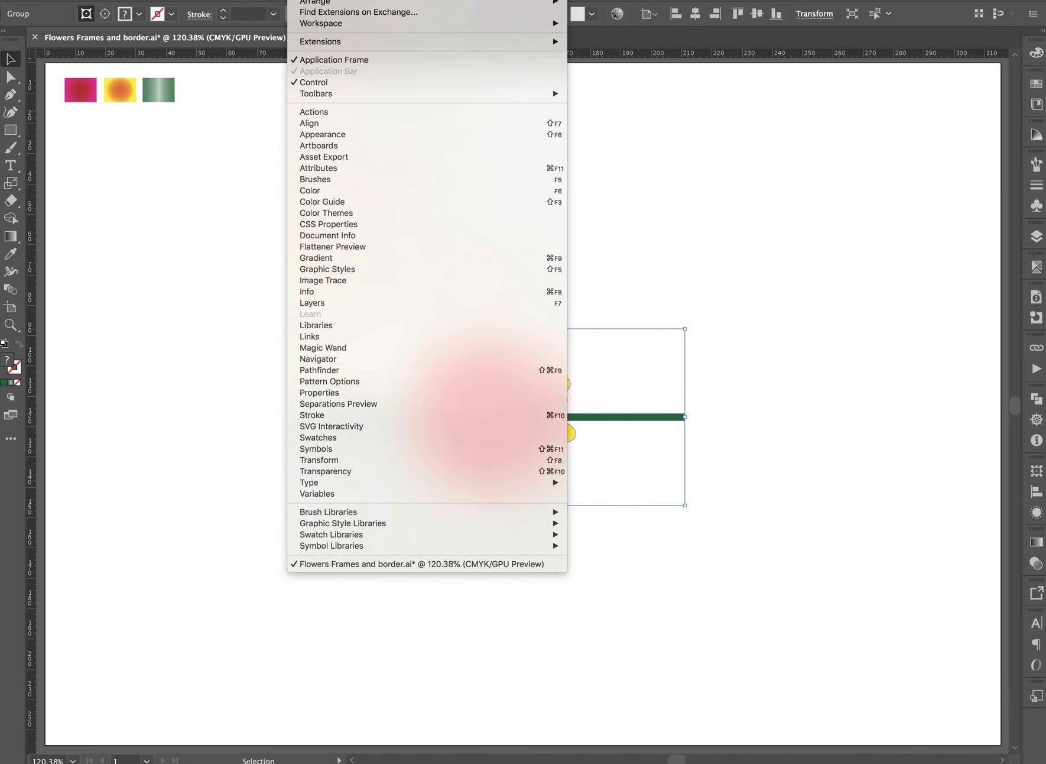
pyautogui.click(320, 180)
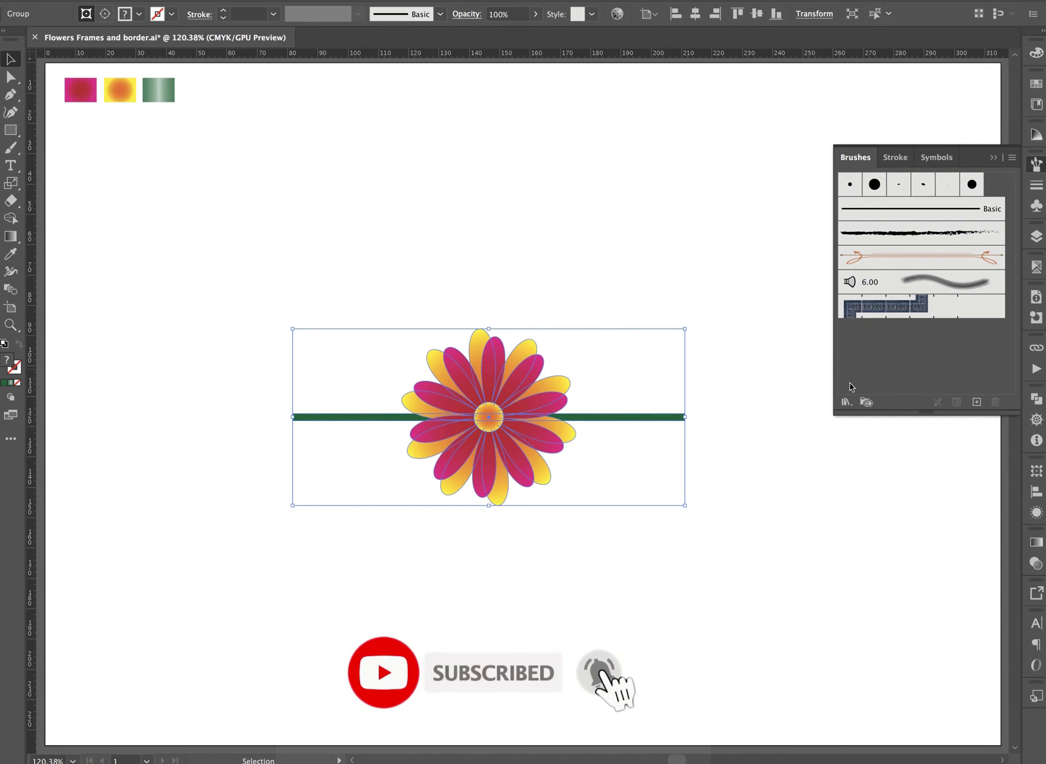
pyautogui.moveTo(528, 381); pyautogui.dragTo(872, 363)
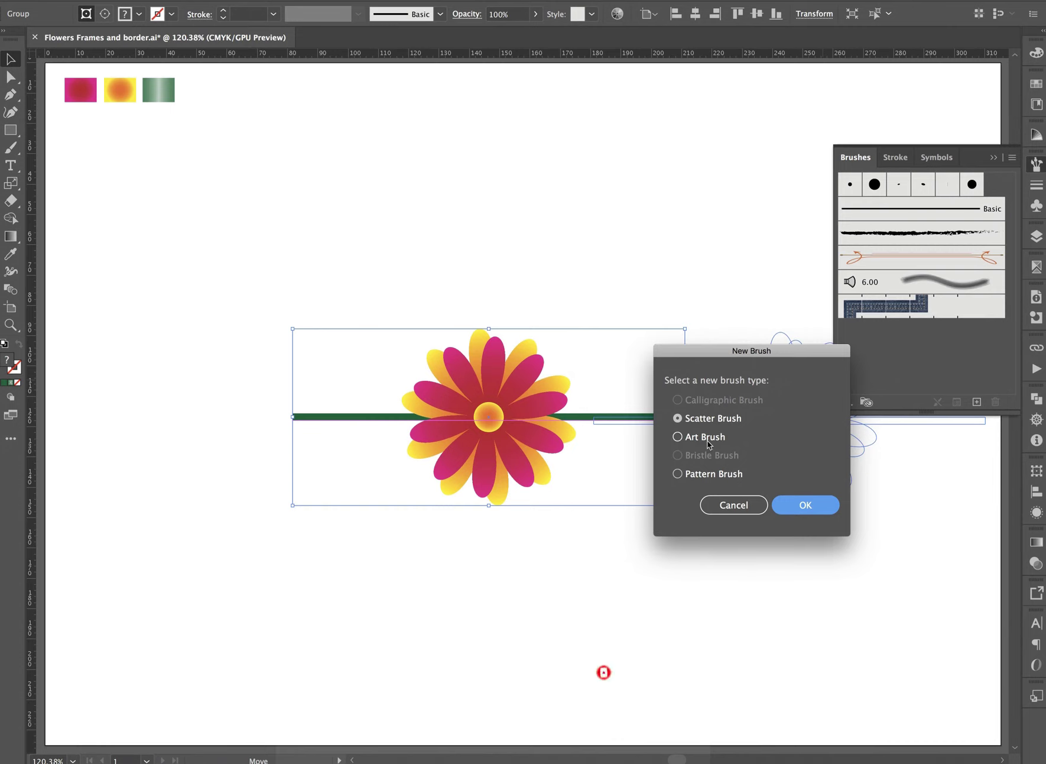
pyautogui.click(711, 476)
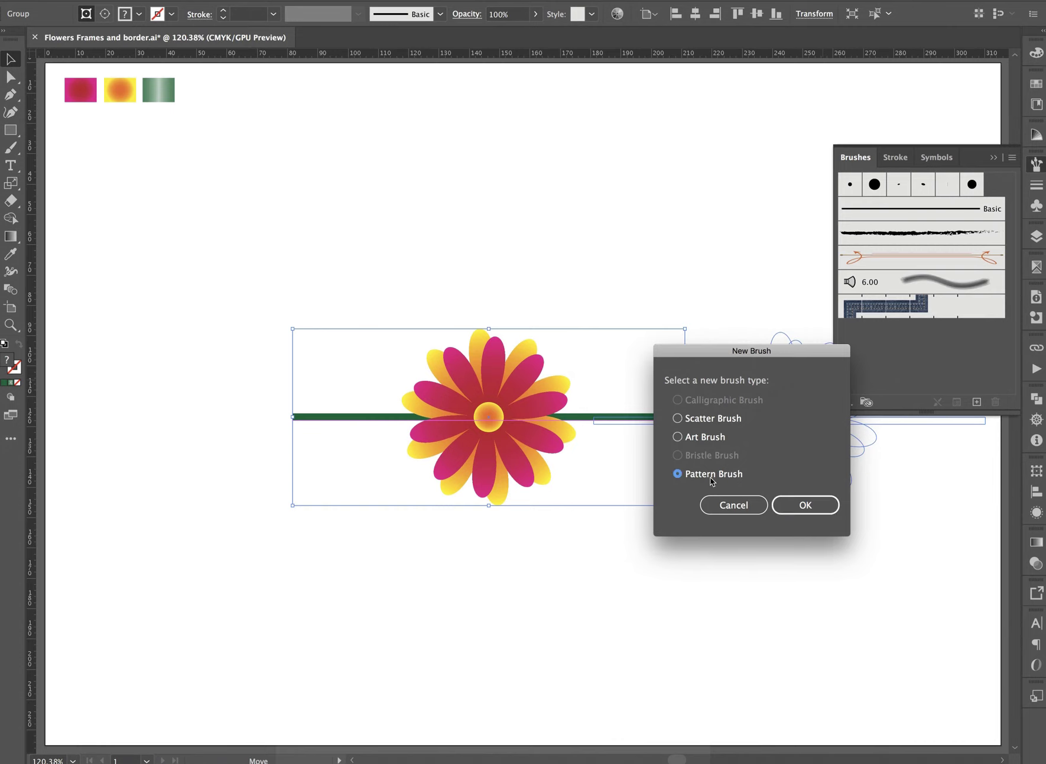
pyautogui.click(794, 506)
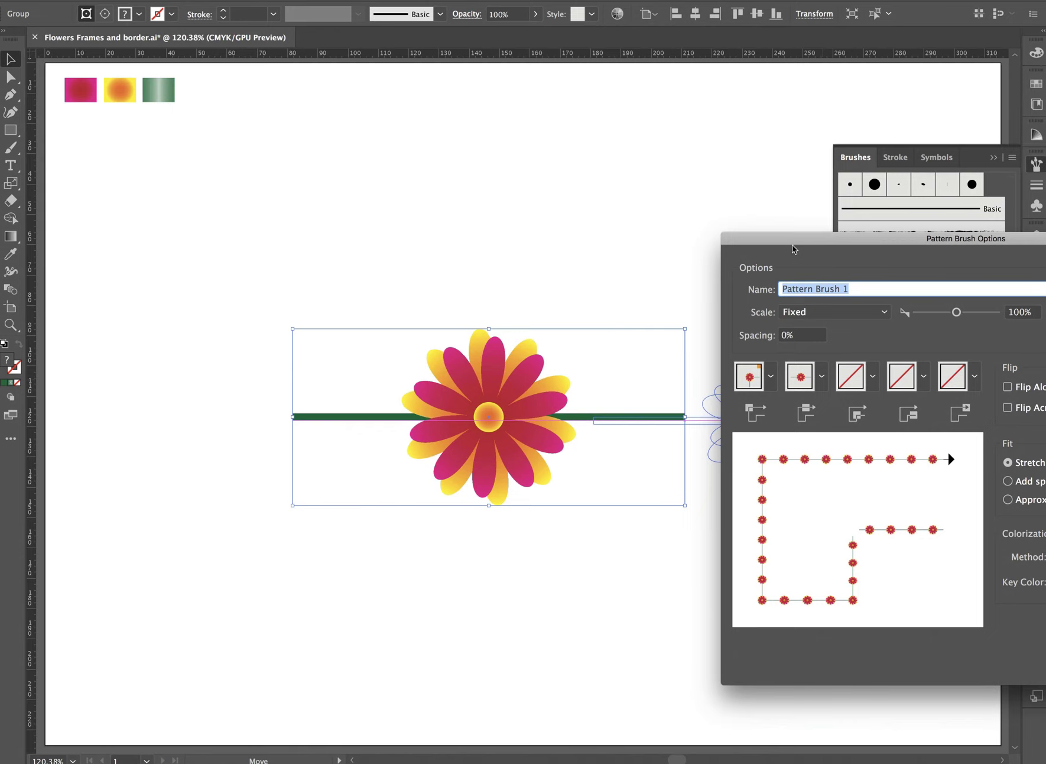
pyautogui.write('F')
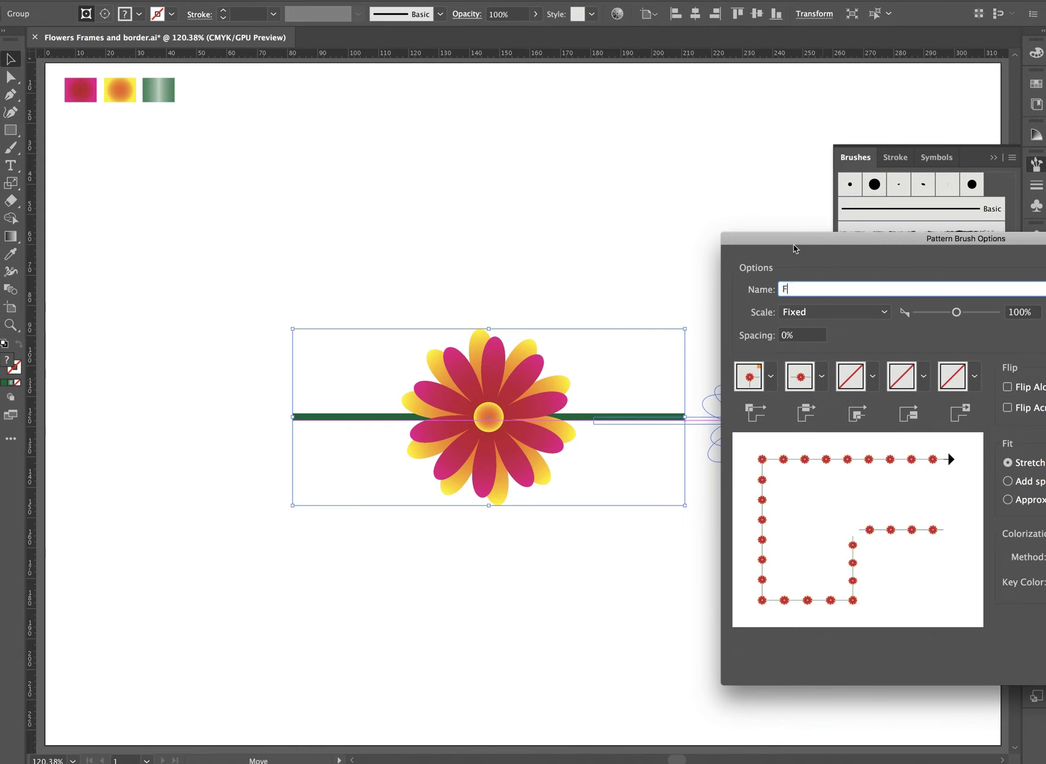
pyautogui.write('s')
pyautogui.moveTo(916, 231); pyautogui.dragTo(706, 224)
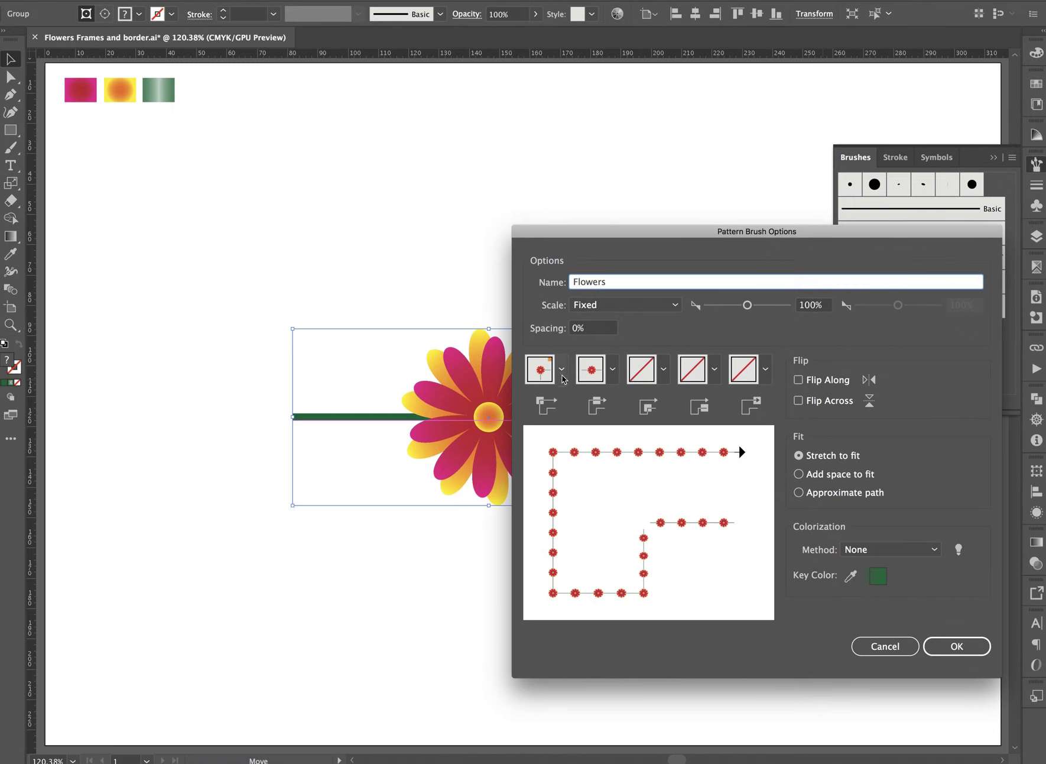
pyautogui.click(950, 646)
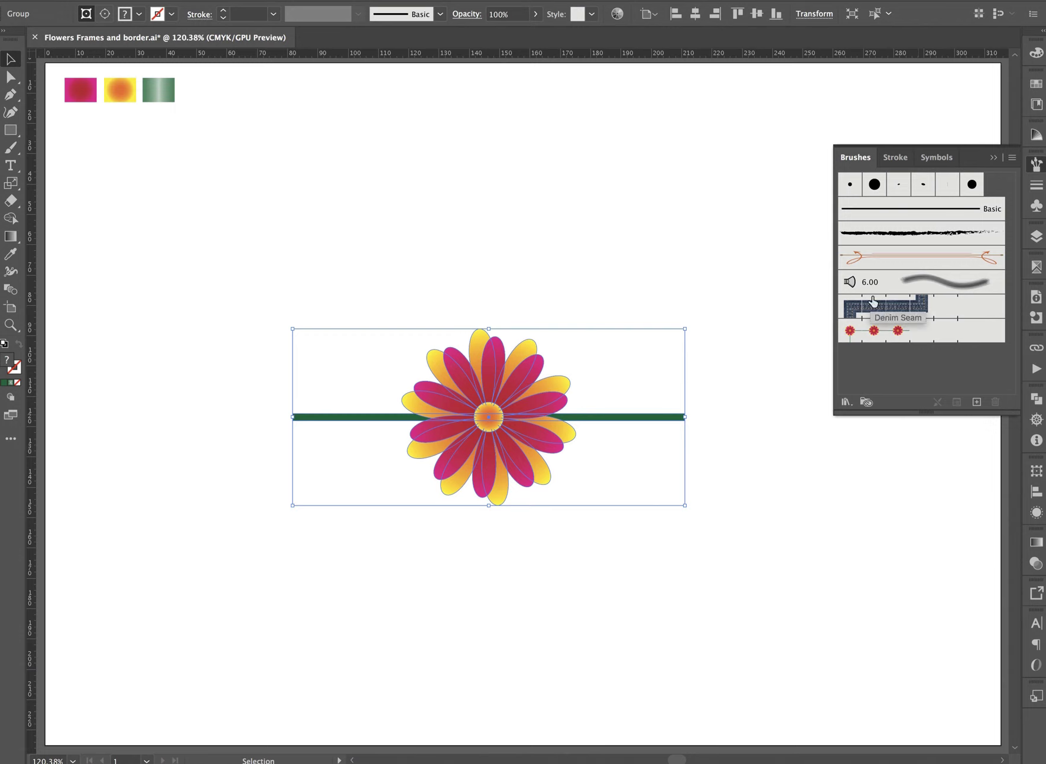
# Clear all the flower artwork from the artboard.
pyautogui.click(634, 251)
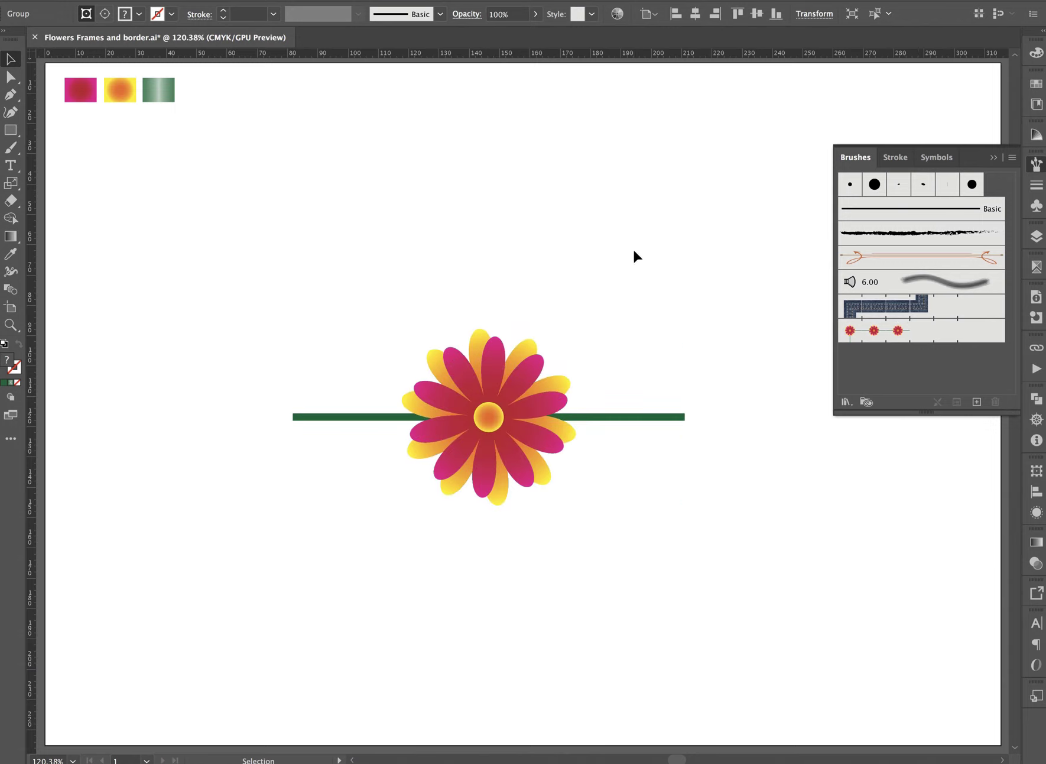
pyautogui.moveTo(52, 75); pyautogui.dragTo(644, 534)
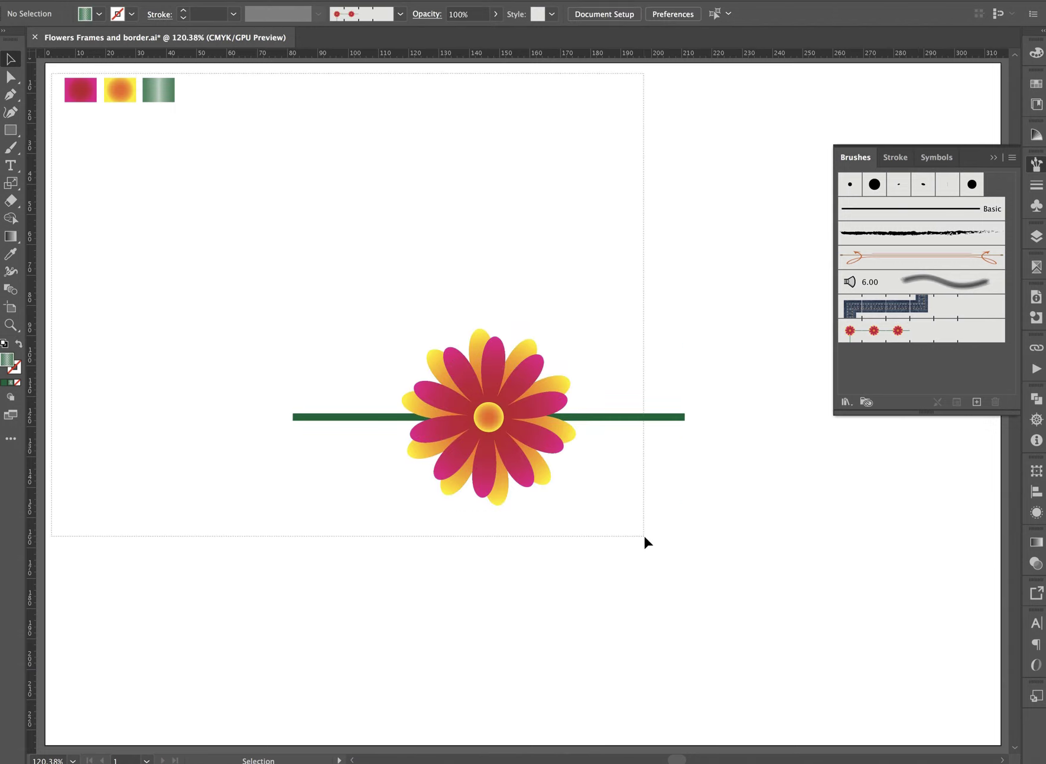
pyautogui.press('Delete')
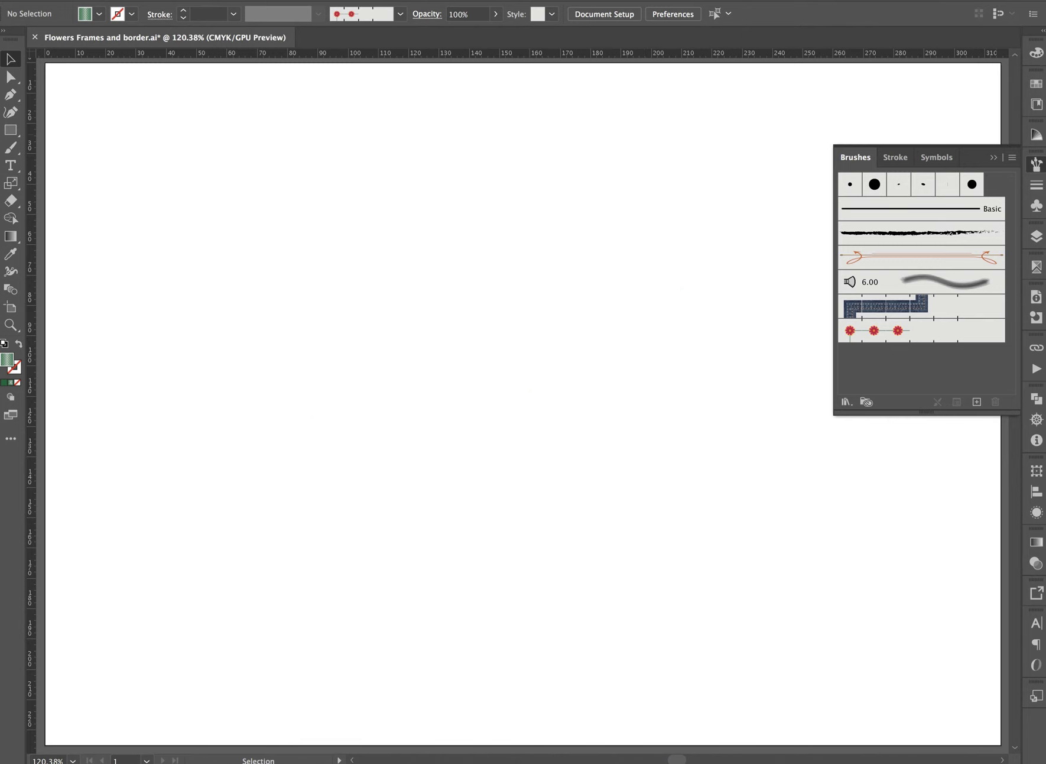
# Draw an unfilled, green-stroked rectangle about 219 by 142 mm.
pyautogui.click(10, 130)
pyautogui.hotkey('shift', 'x')
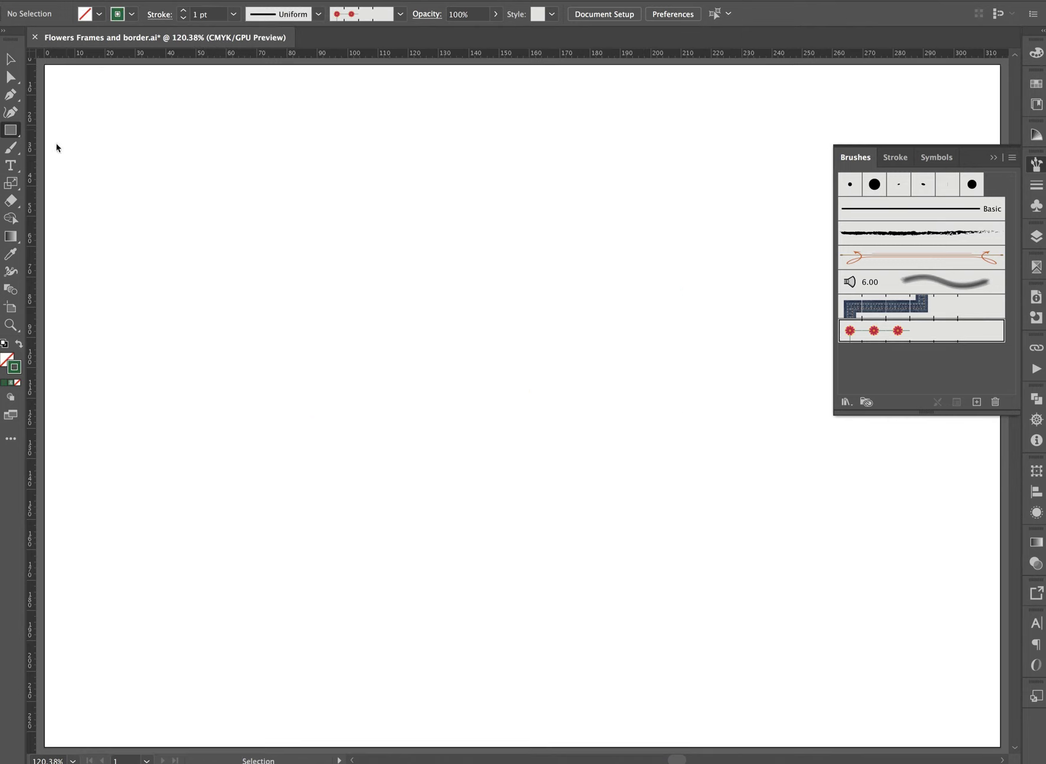
pyautogui.moveTo(189, 179); pyautogui.dragTo(853, 607)
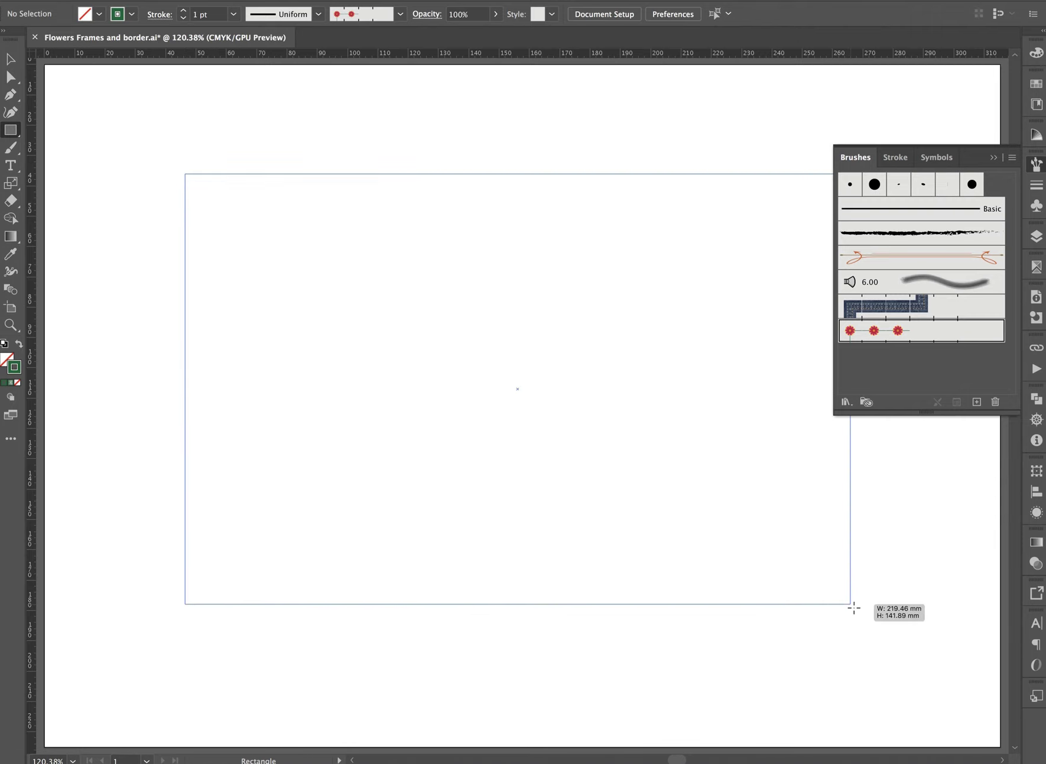
pyautogui.moveTo(854, 607); pyautogui.dragTo(826, 572)
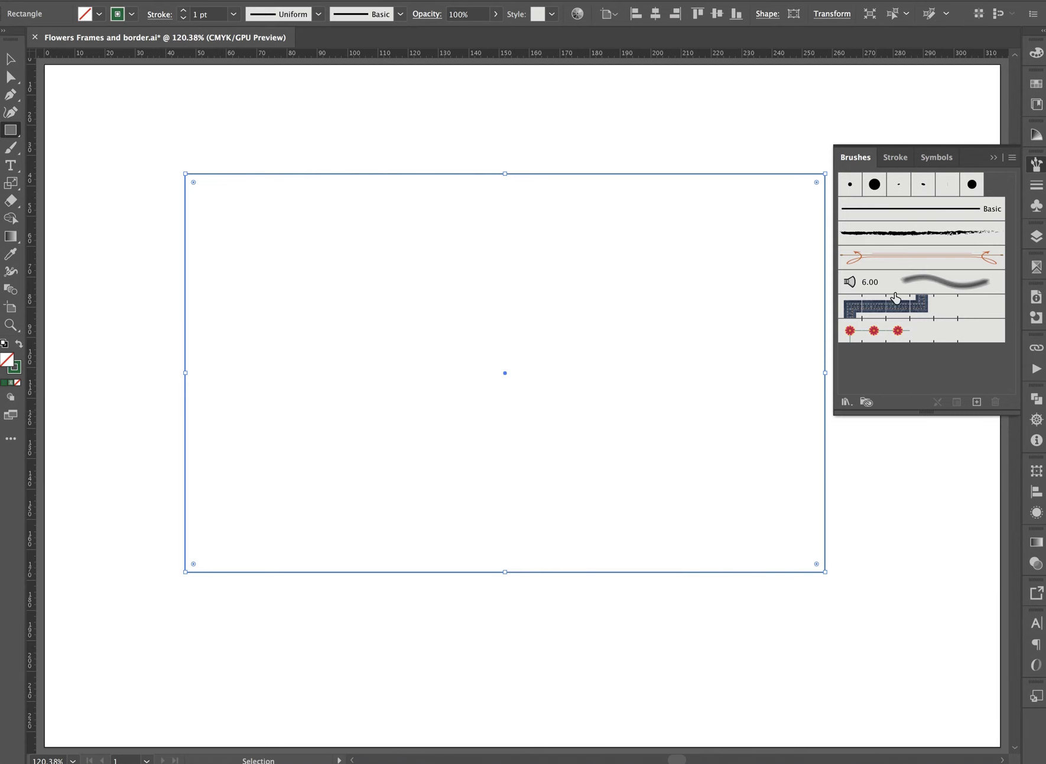
# Apply the Flowers brush to the wide rectangle, preview it, then delete it.
pyautogui.hotkey('ctrl', 'y')
pyautogui.click(884, 331)
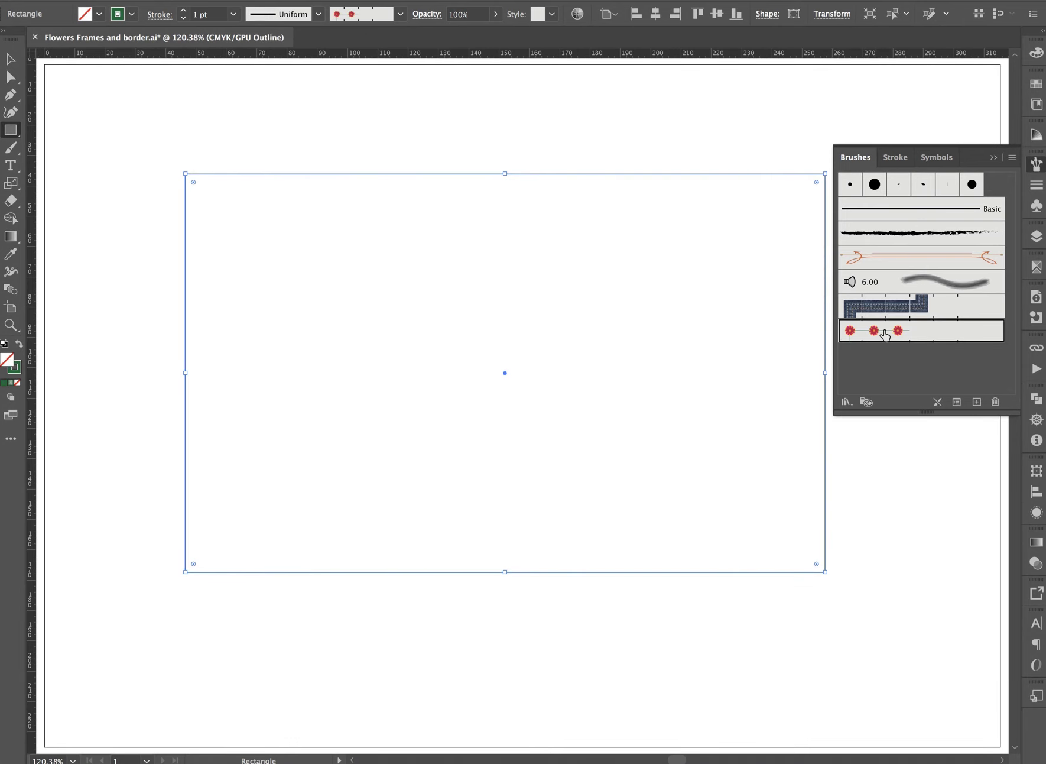
pyautogui.hotkey('ctrl', 'y')
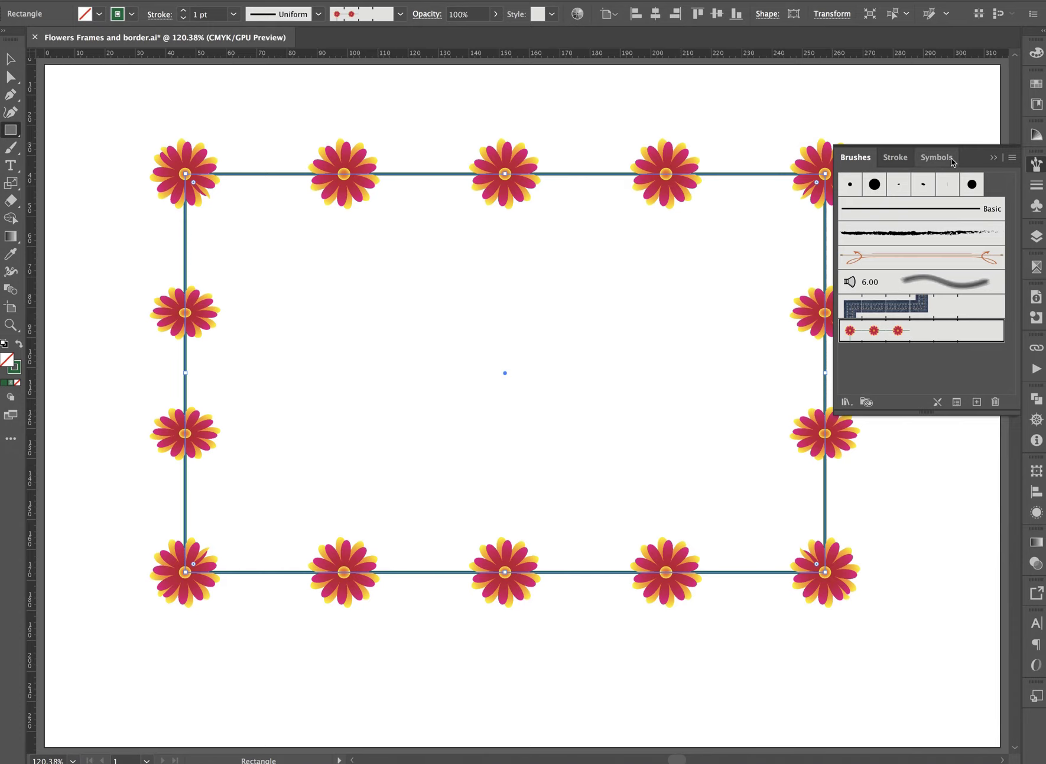
pyautogui.press('Delete')
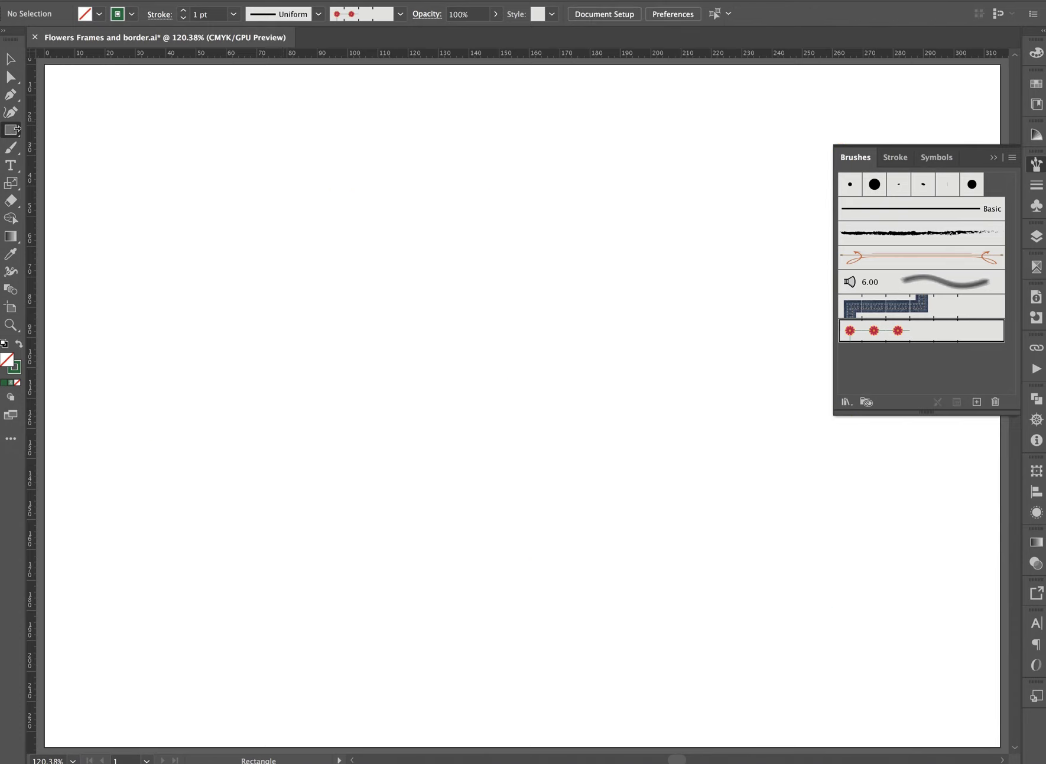
# Draw a tall portrait rectangle, apply the Flowers brush, then delete it.
pyautogui.moveTo(354, 176); pyautogui.dragTo(642, 608)
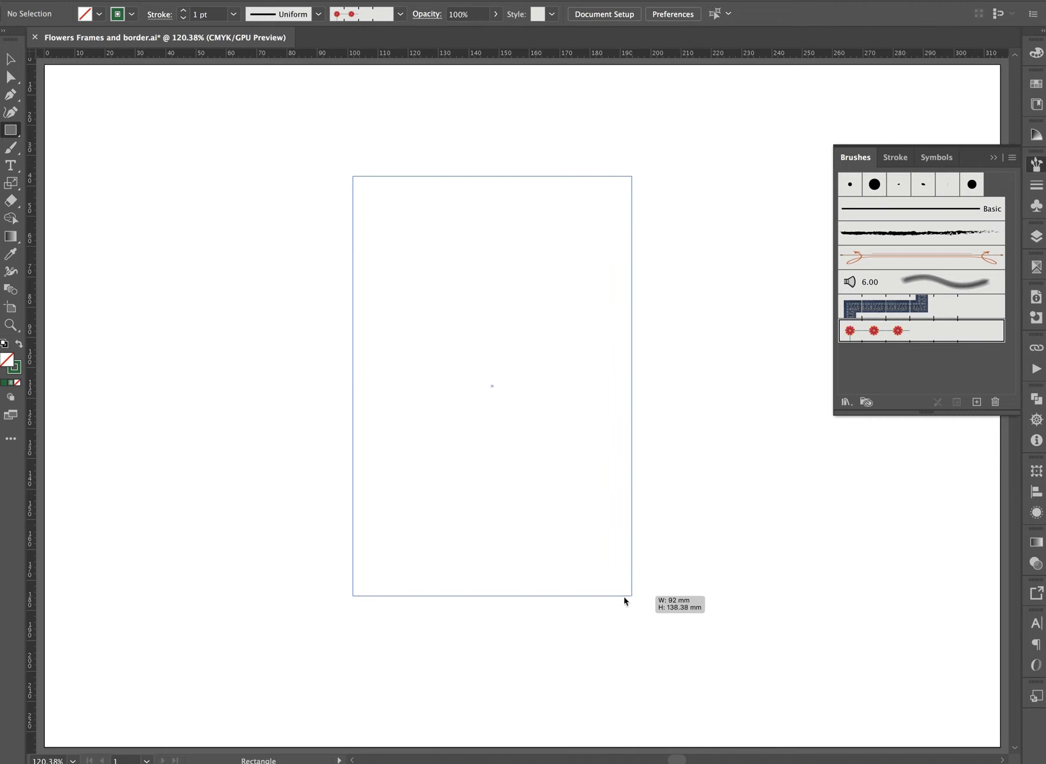
pyautogui.hotkey('ctrl', 'y')
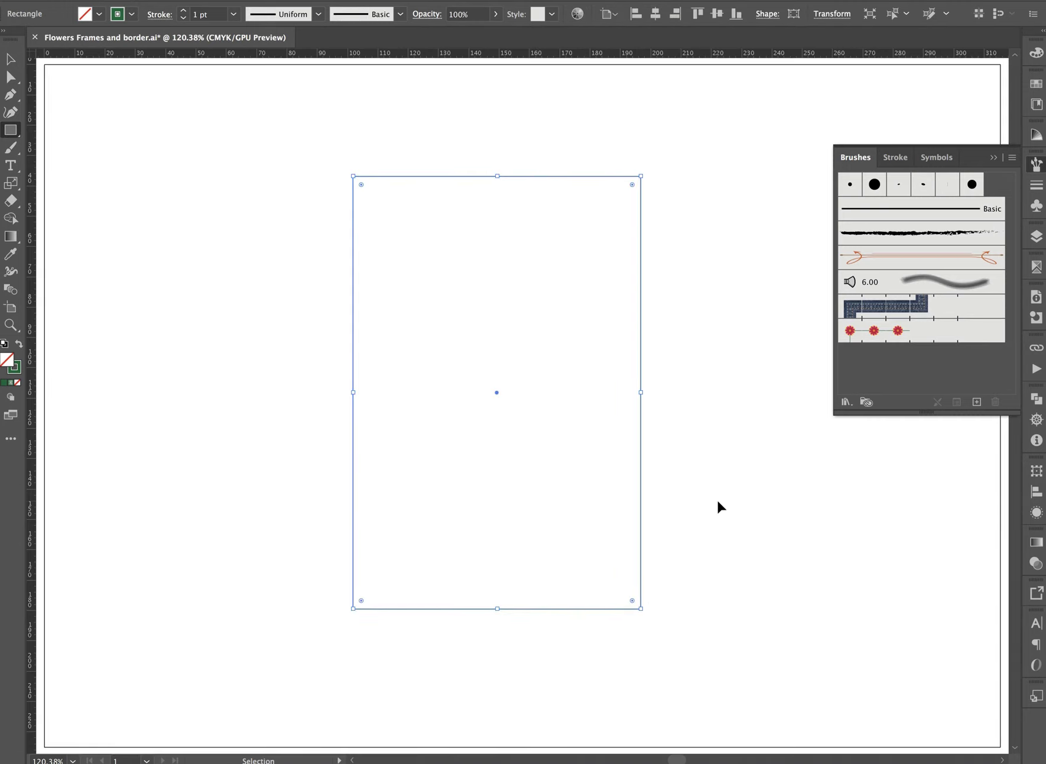
pyautogui.hotkey('ctrl', 'y')
pyautogui.click(928, 337)
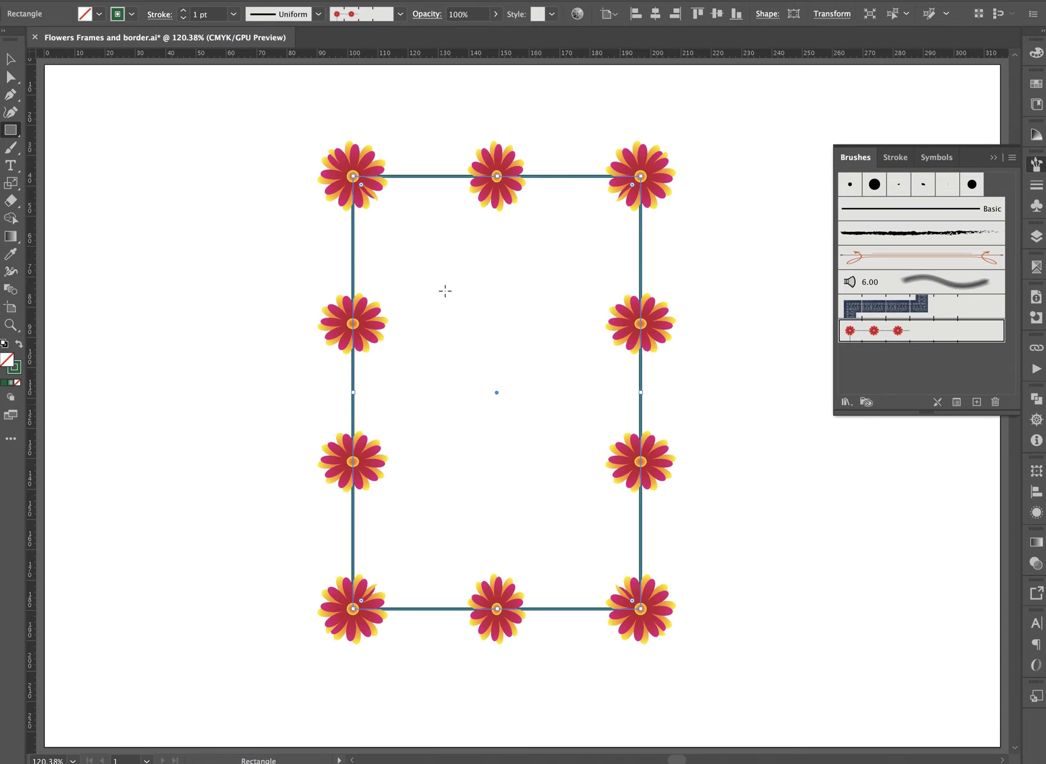
pyautogui.press('Delete')
# Draw a three-point wavy stem path across the artboard with the Pen tool.
pyautogui.press('p')
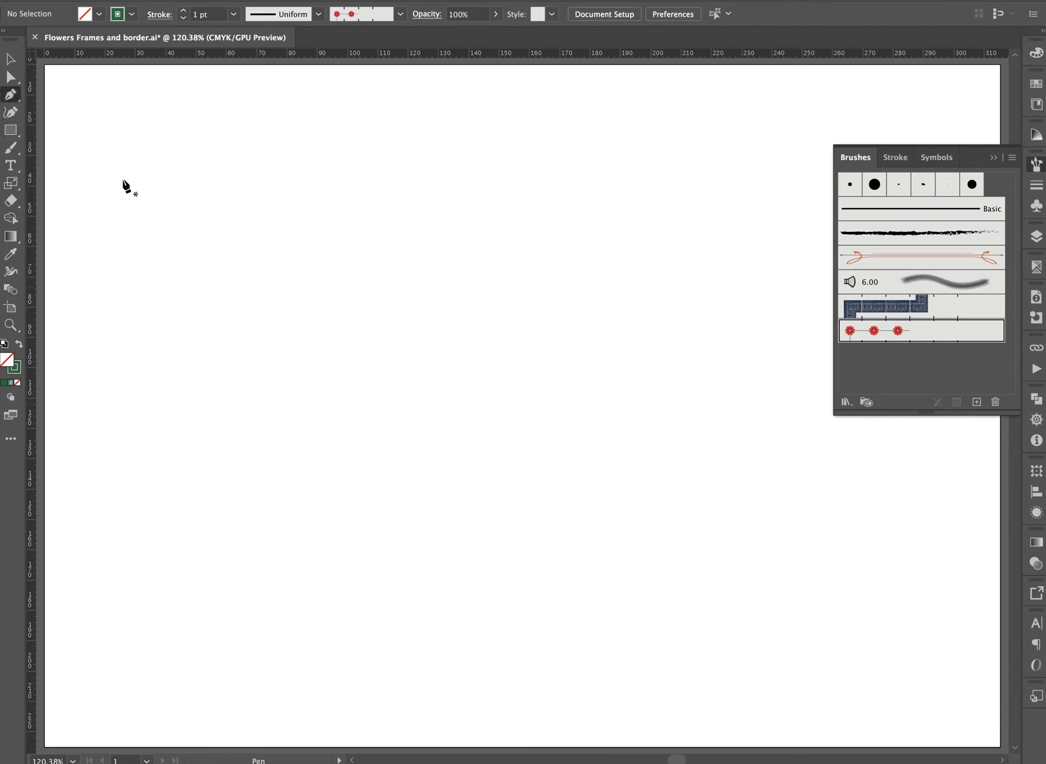
pyautogui.click(105, 212)
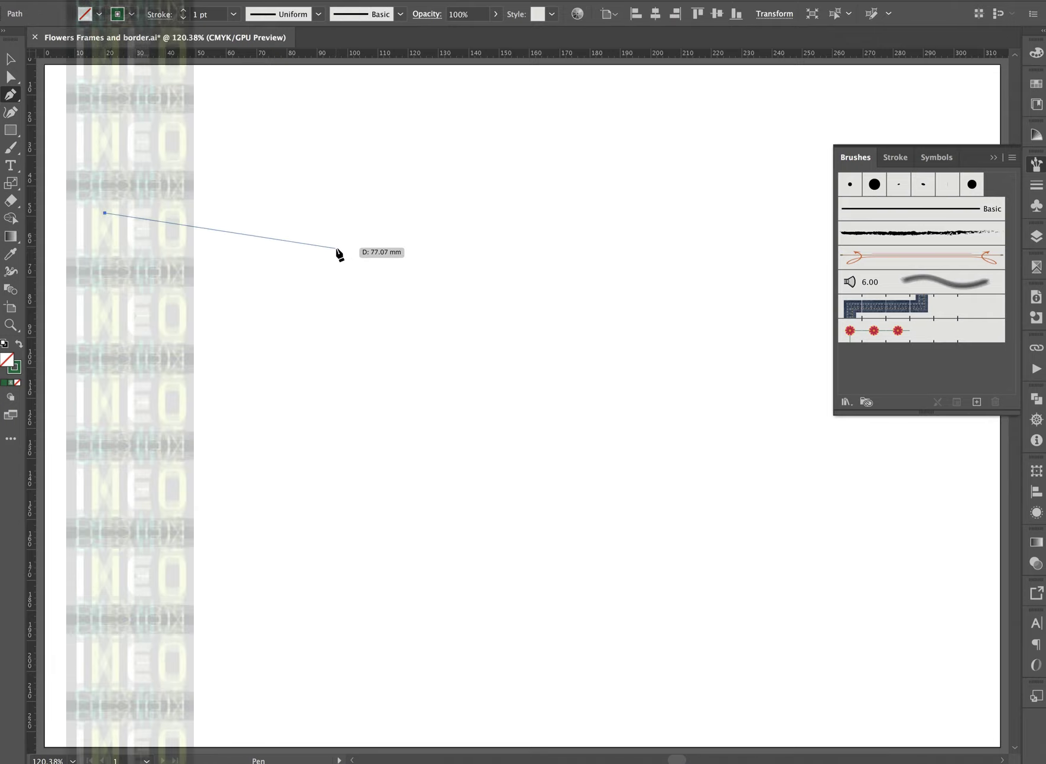
pyautogui.moveTo(342, 240); pyautogui.dragTo(486, 211)
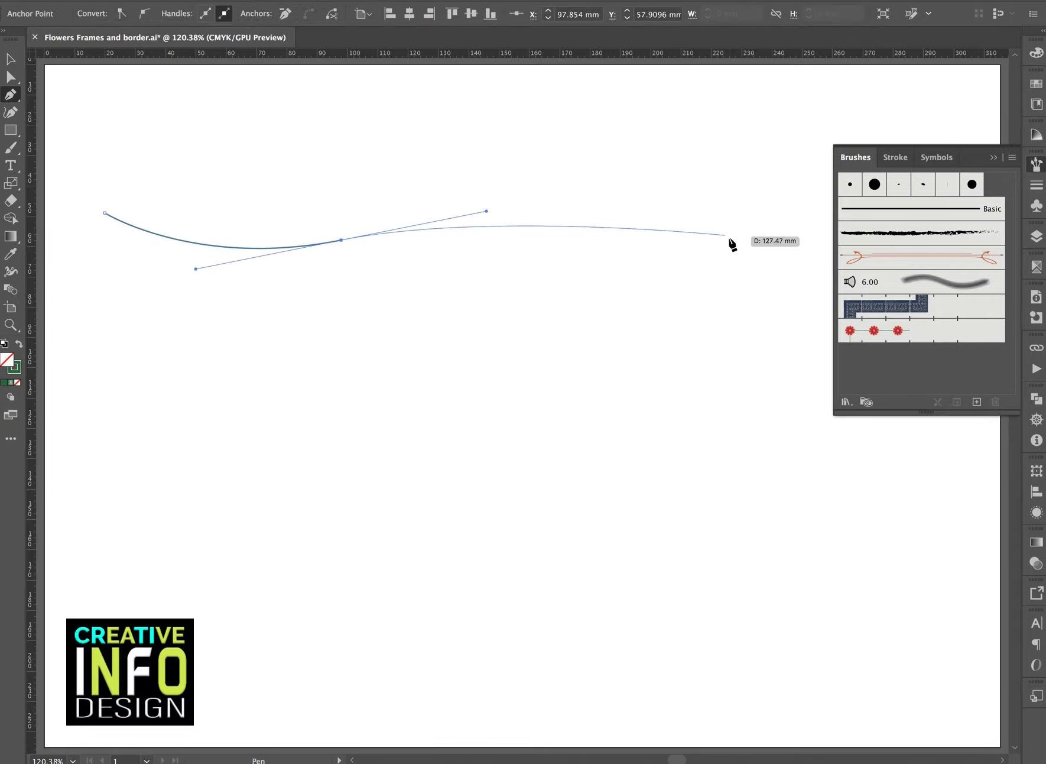
pyautogui.moveTo(731, 243); pyautogui.dragTo(739, 282)
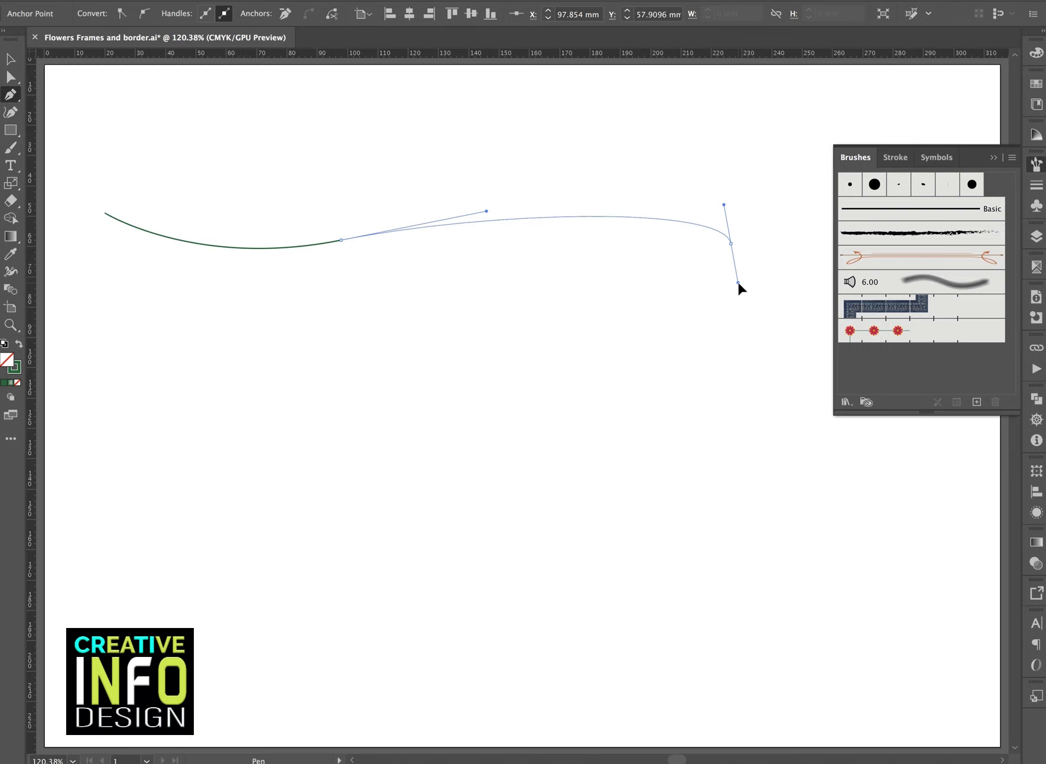
pyautogui.press('v')
pyautogui.click(593, 299)
# Duplicate the stem straight down into four evenly spaced wavy stems.
pyautogui.moveTo(573, 218); pyautogui.dragTo(575, 350)
pyautogui.hotkey('ctrl', 'd')
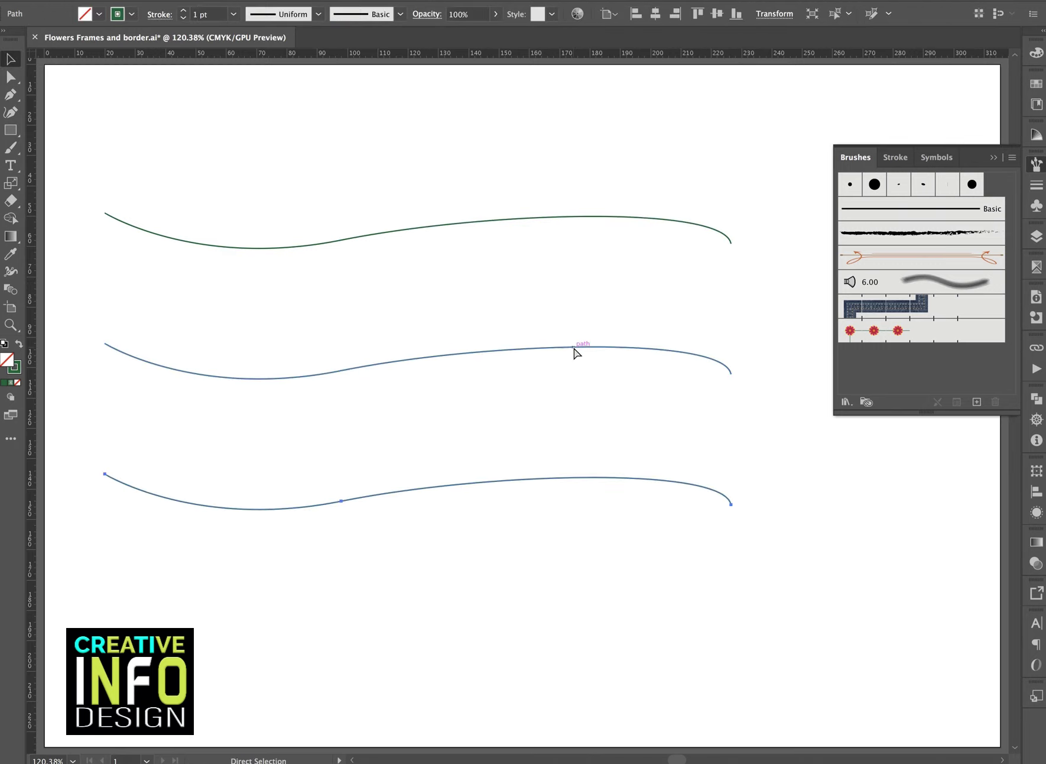
pyautogui.hotkey('ctrl', 'd')
pyautogui.press('a')
pyautogui.press('v')
pyautogui.click(421, 157)
# Apply the Flowers brush to all four stems and rotate them -90° to vertical.
pyautogui.moveTo(380, 150); pyautogui.dragTo(498, 619)
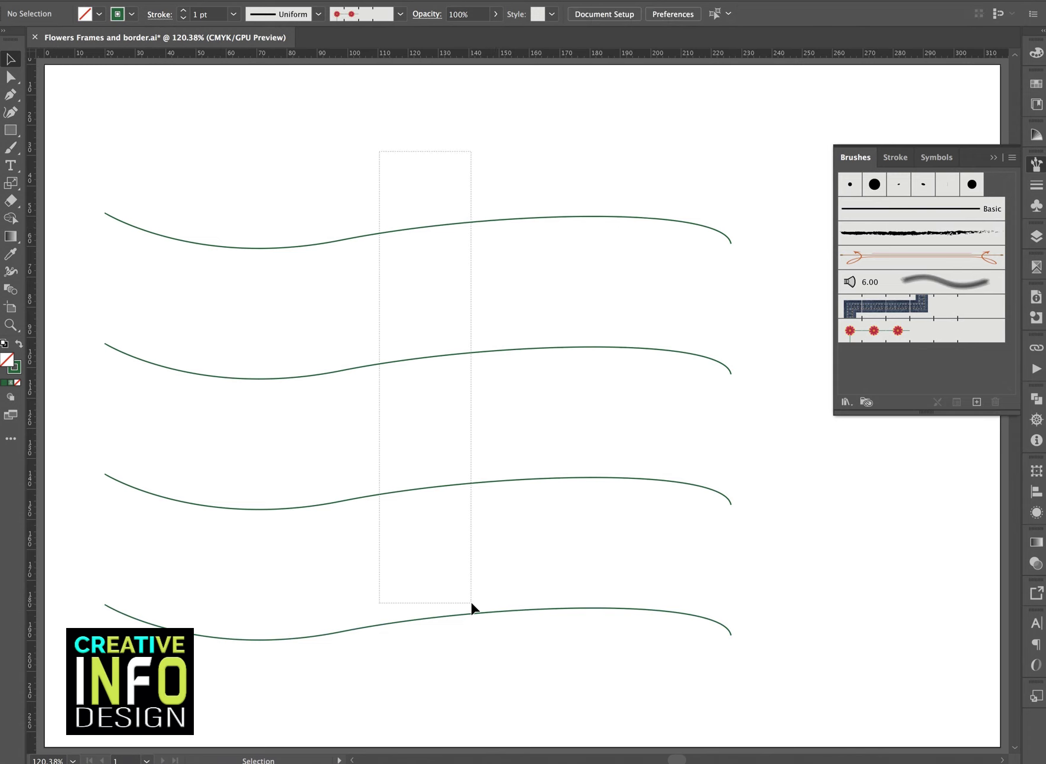
pyautogui.click(920, 334)
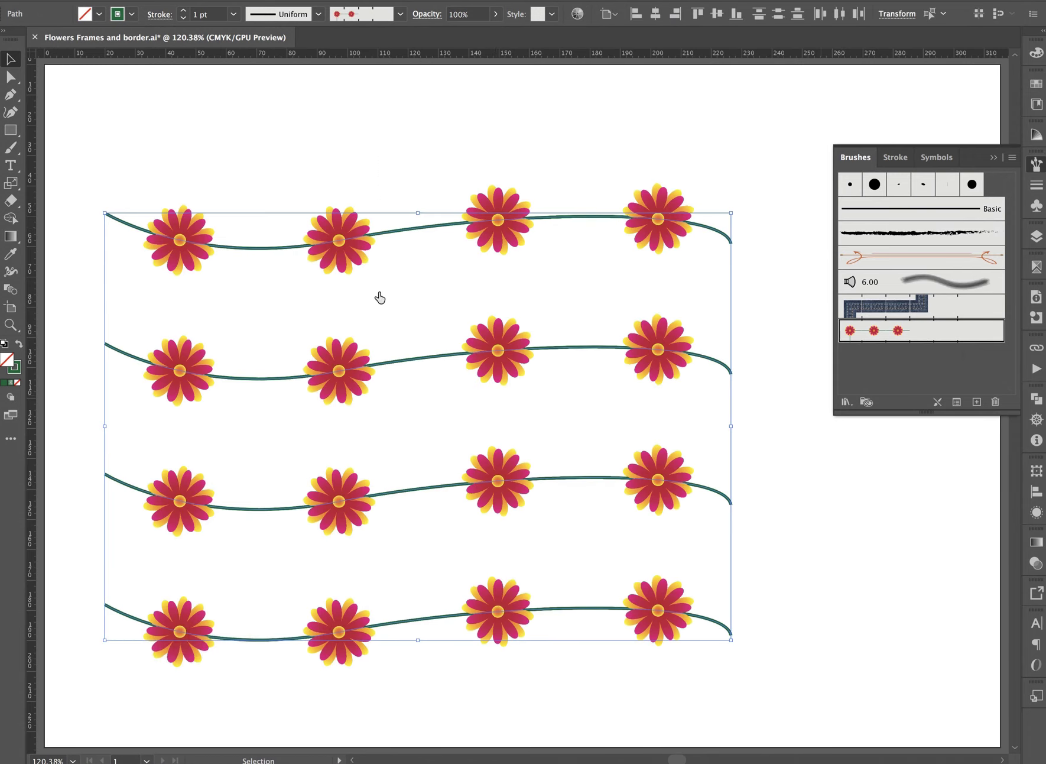
pyautogui.press('e')
pyautogui.moveTo(126, 189); pyautogui.dragTo(523, 106)
pyautogui.press('v')
# Move the vertical flower stems left and up, check outline view, then select them all.
pyautogui.press('e')
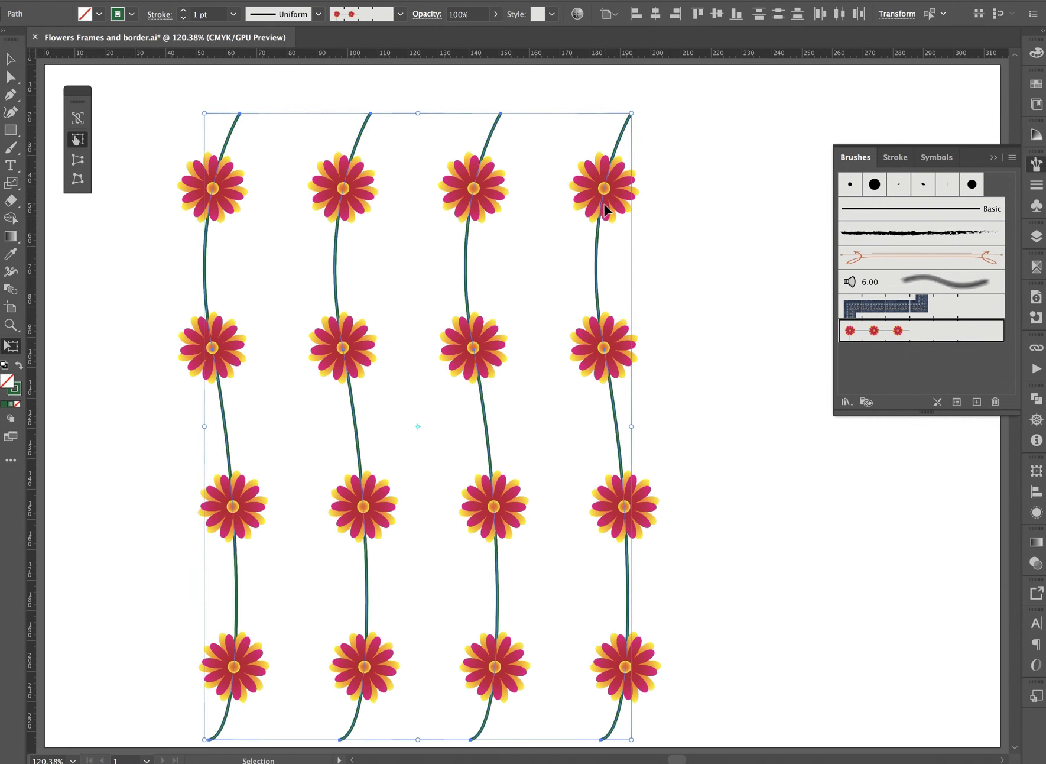
pyautogui.moveTo(601, 204); pyautogui.dragTo(560, 187)
pyautogui.press('v')
pyautogui.click(696, 224)
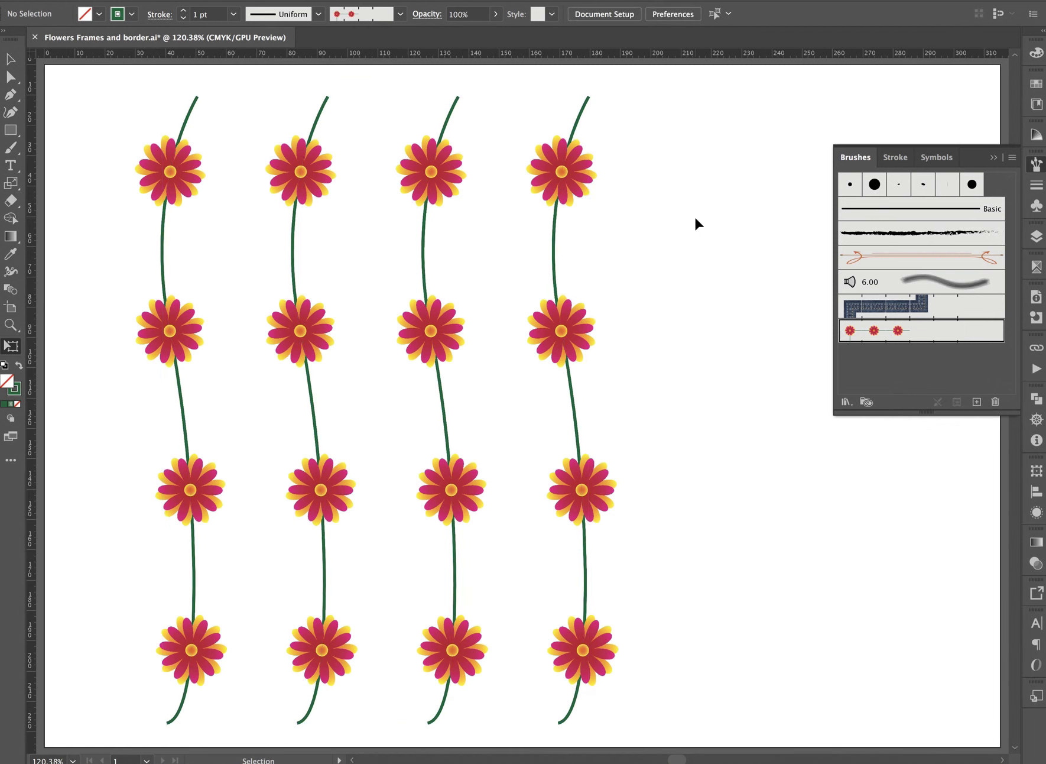
pyautogui.hotkey('ctrl', 'y')
pyautogui.press('e')
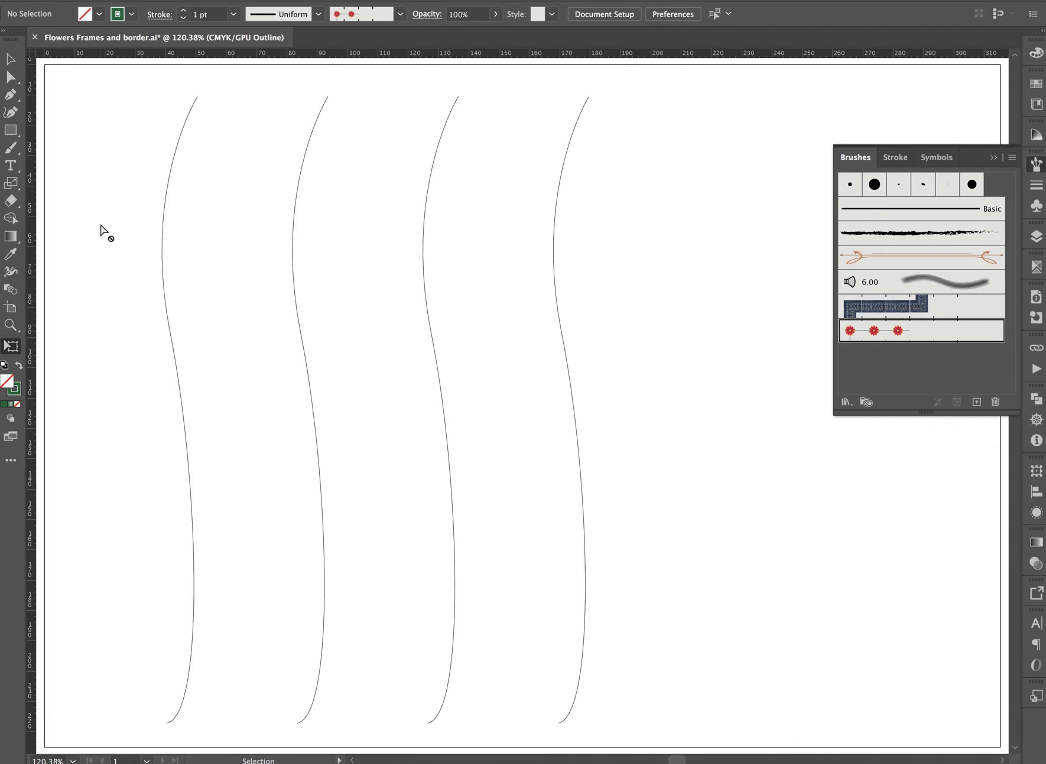
pyautogui.hotkey('ctrl', 'y')
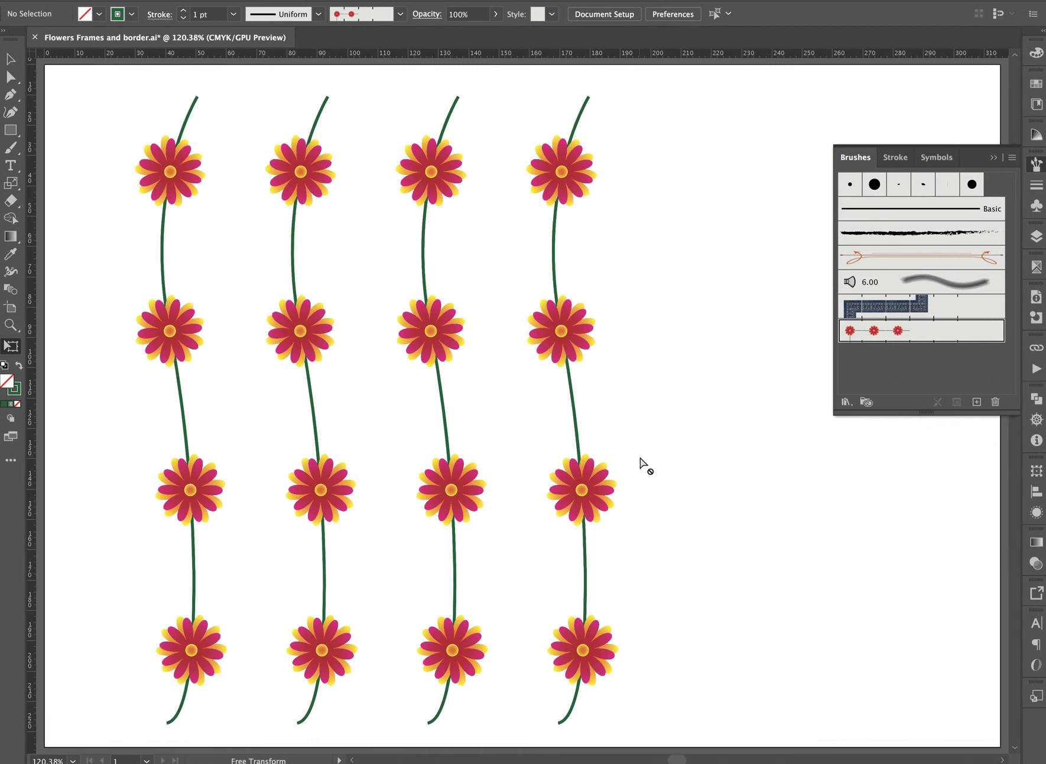
pyautogui.press('v')
pyautogui.hotkey('ctrl', 'a')
# Delete the flower stems and toggle the brush library panel.
pyautogui.press('Delete')
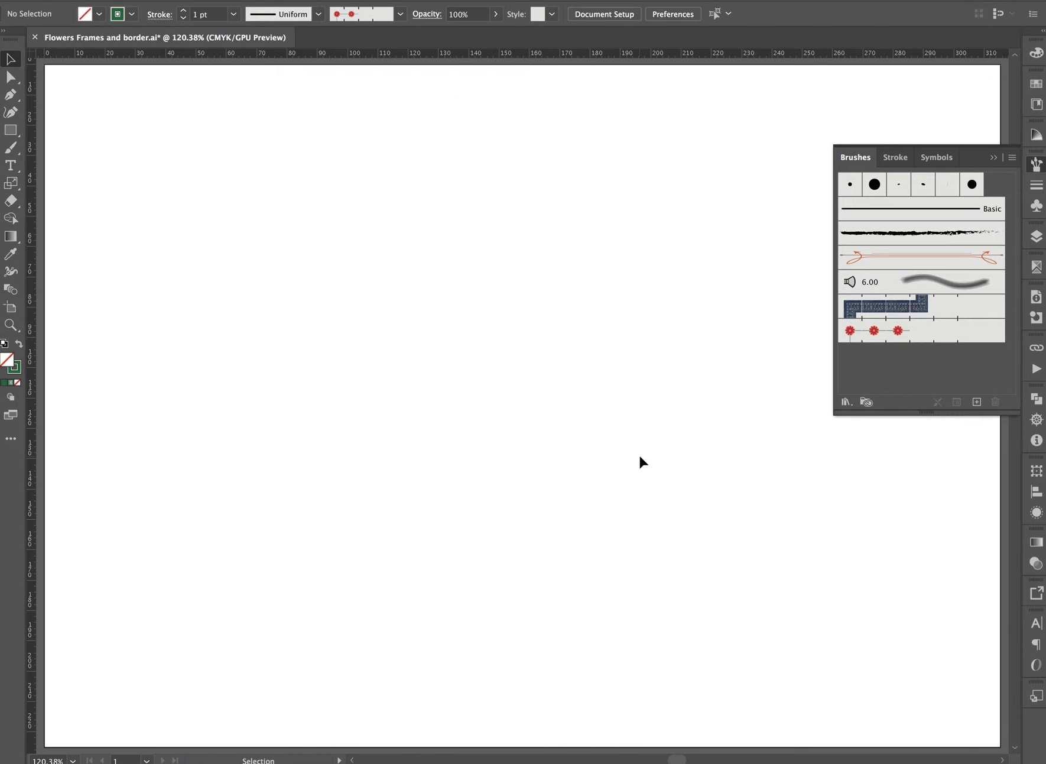
pyautogui.click(995, 159)
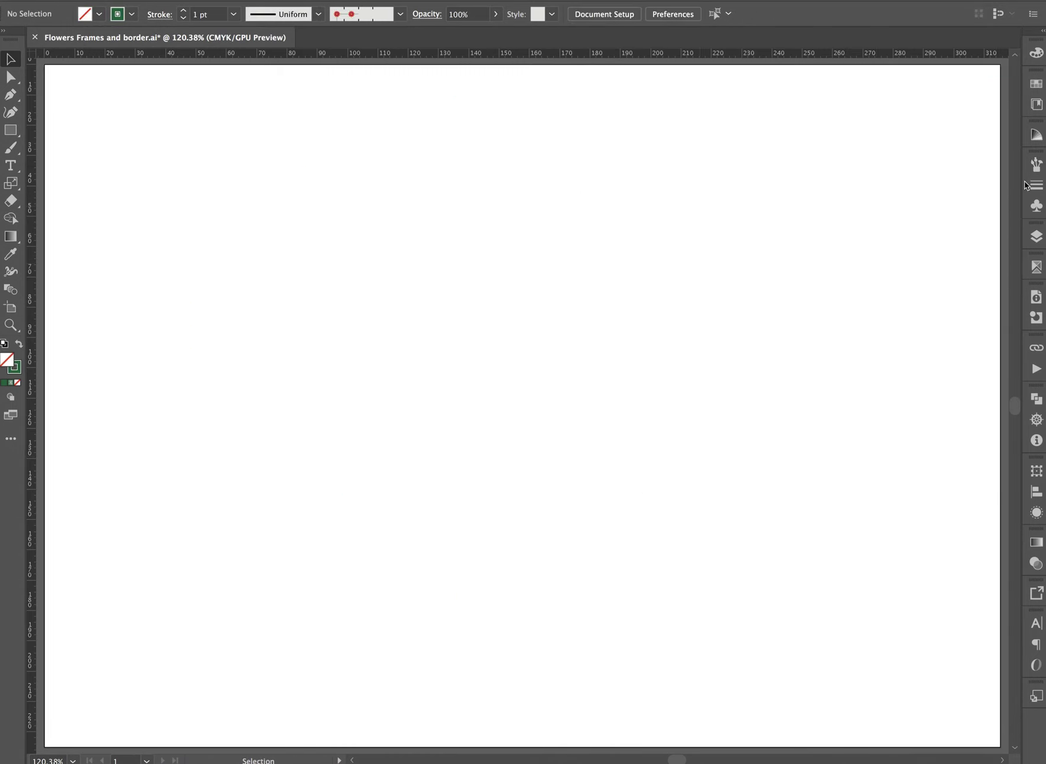
pyautogui.click(1037, 164)
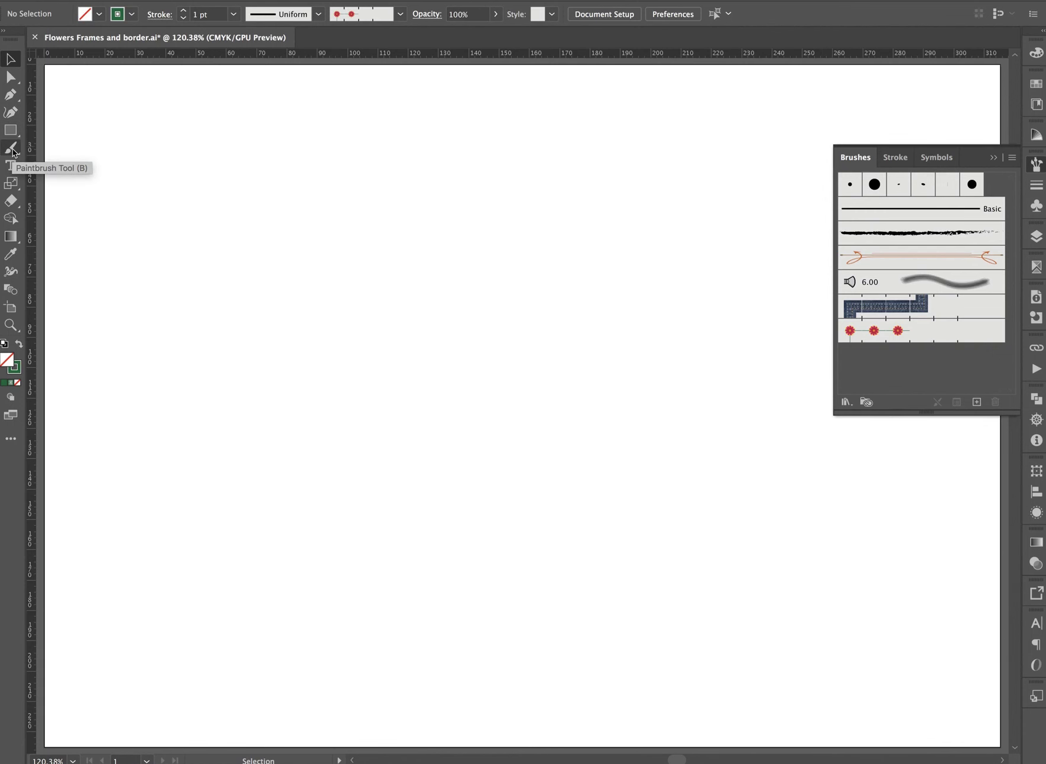
# Draw a long straight horizontal line across the top of the artboard.
pyautogui.press('p')
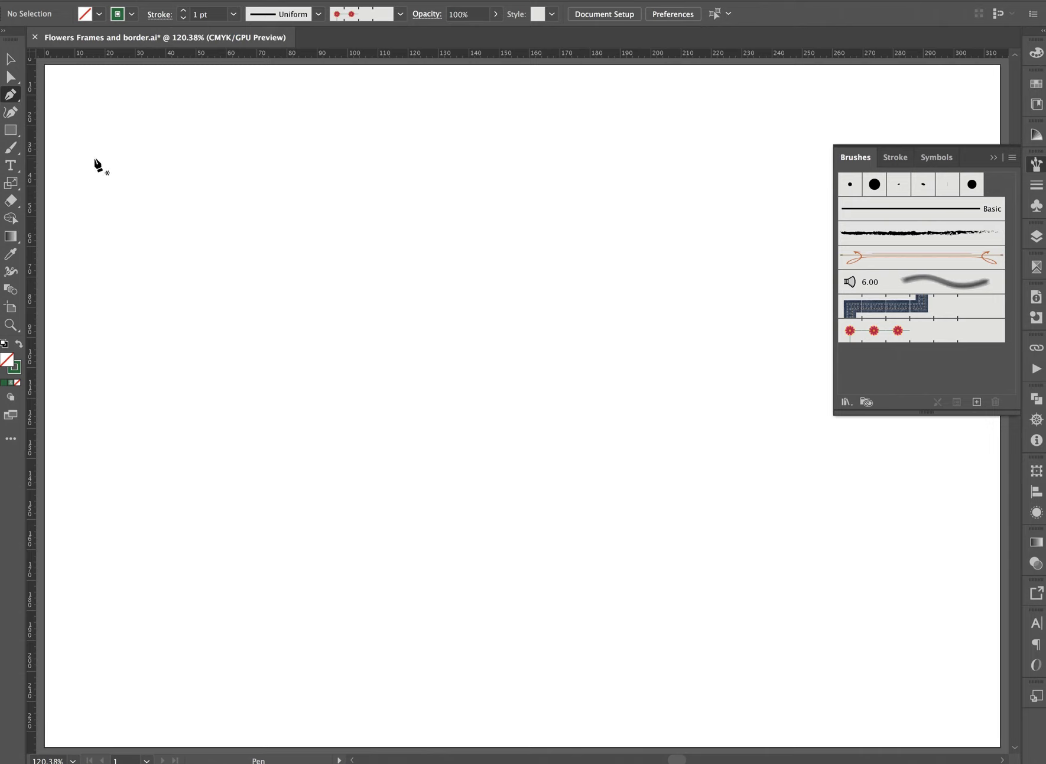
pyautogui.click(93, 157)
pyautogui.keyDown('shift'); pyautogui.click(768, 179); pyautogui.keyUp('shift')
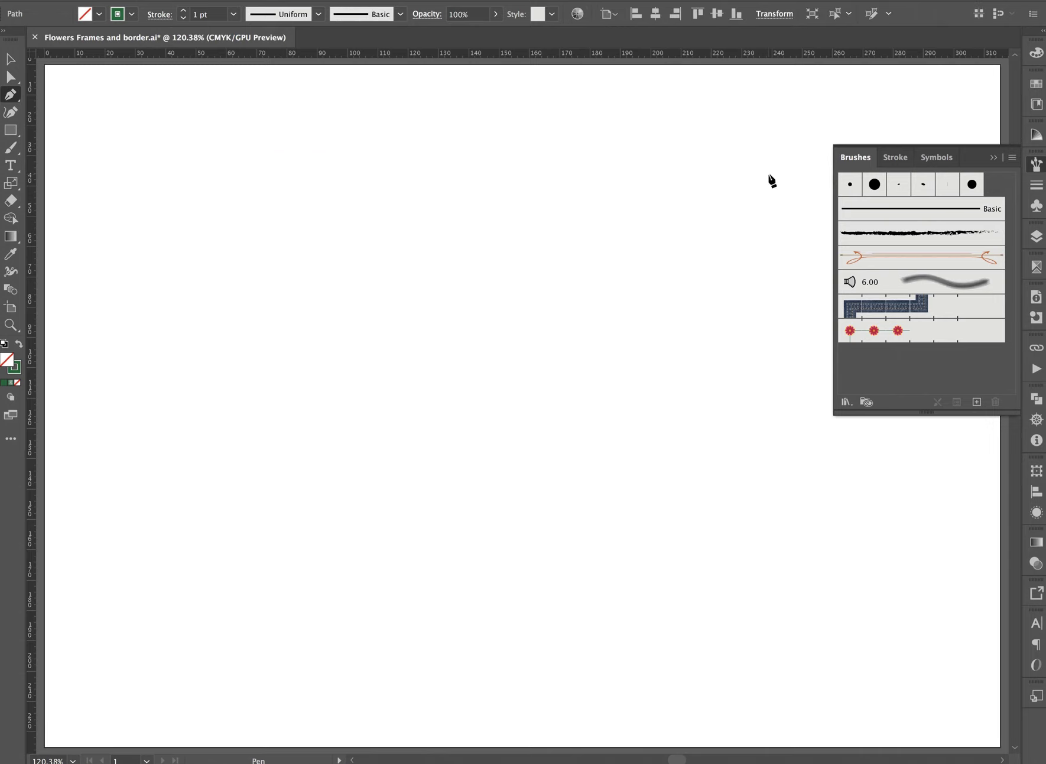
pyautogui.press('v')
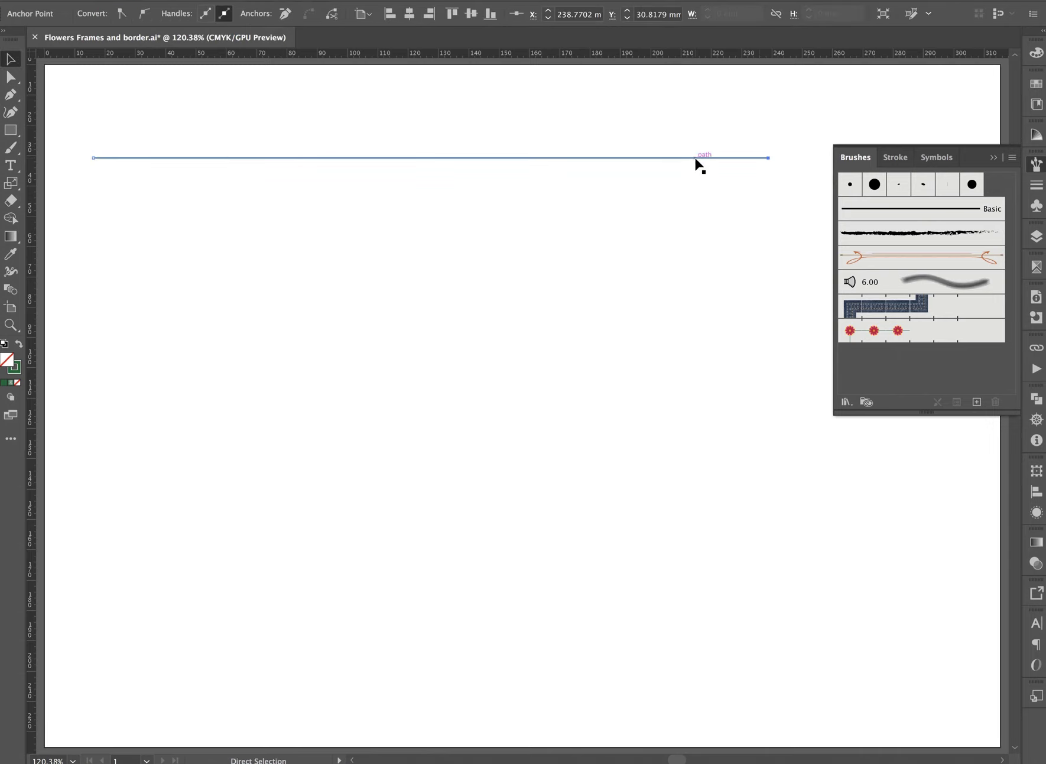
# Copy the line downward repeatedly into evenly spaced parallel lines and select them all.
pyautogui.press('a')
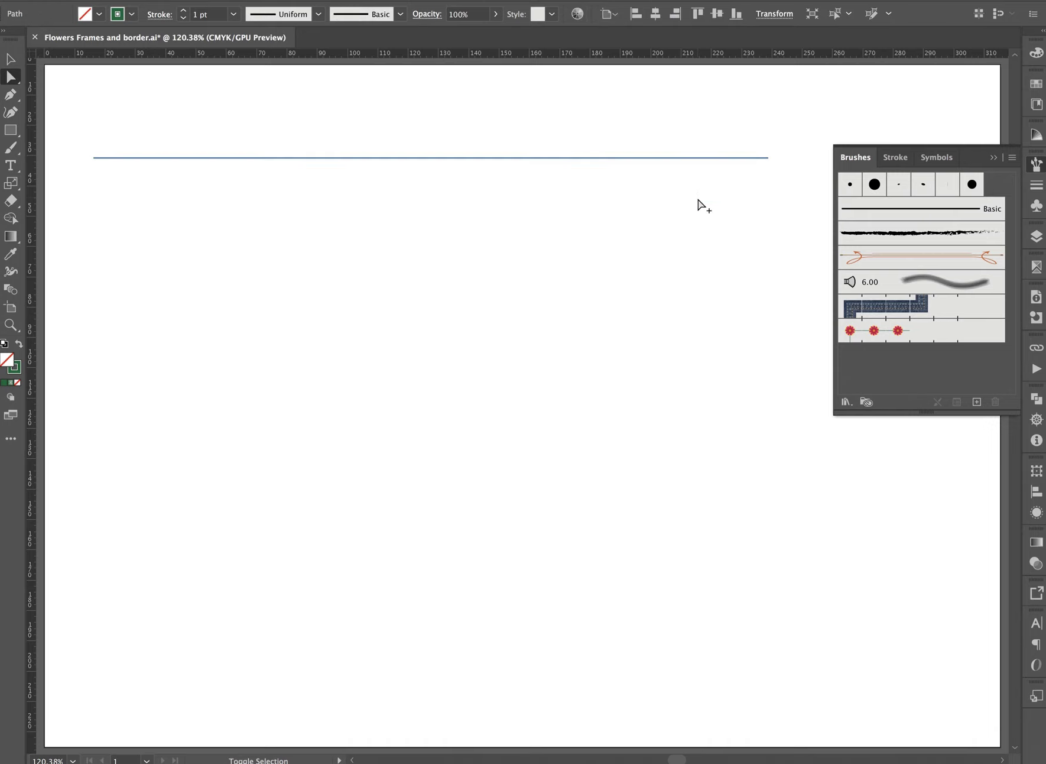
pyautogui.moveTo(698, 158); pyautogui.dragTo(696, 229)
pyautogui.hotkey('ctrl', 'd')
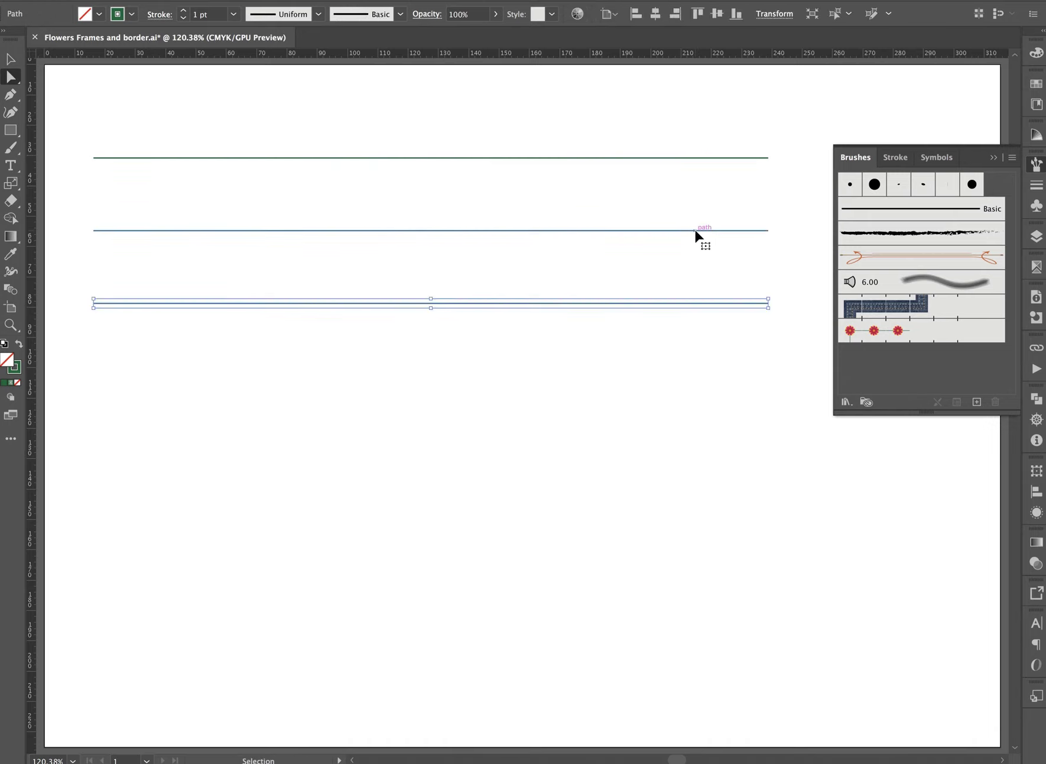
pyautogui.hotkey('ctrl', 'd')
pyautogui.hotkey('ctrl', 'd')
pyautogui.hotkey('ctrl', 'd')
pyautogui.hotkey('ctrl', 'd')
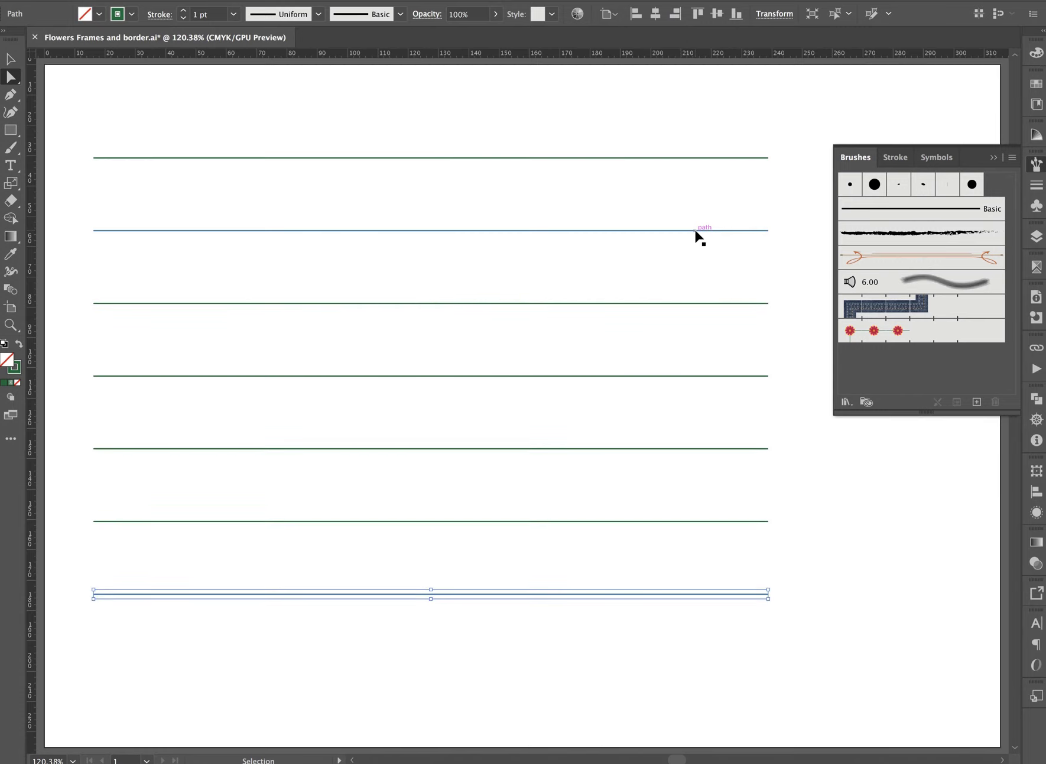
pyautogui.hotkey('ctrl', 'd')
pyautogui.click(490, 119)
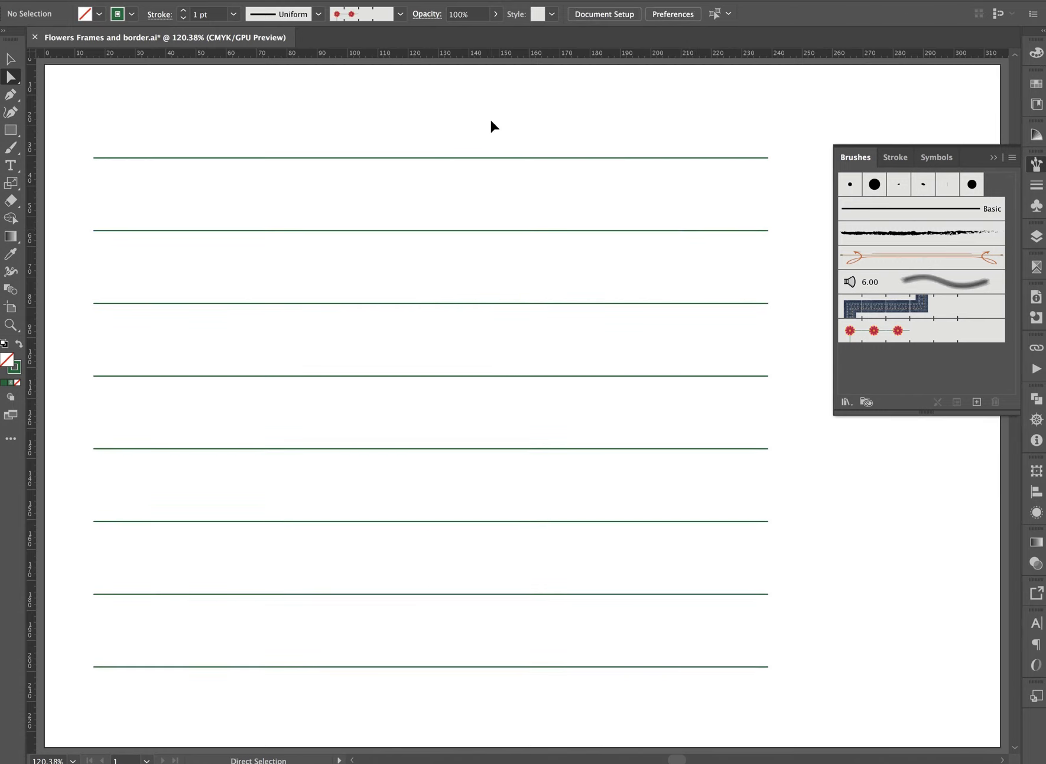
pyautogui.press('v')
pyautogui.moveTo(472, 123); pyautogui.dragTo(622, 645)
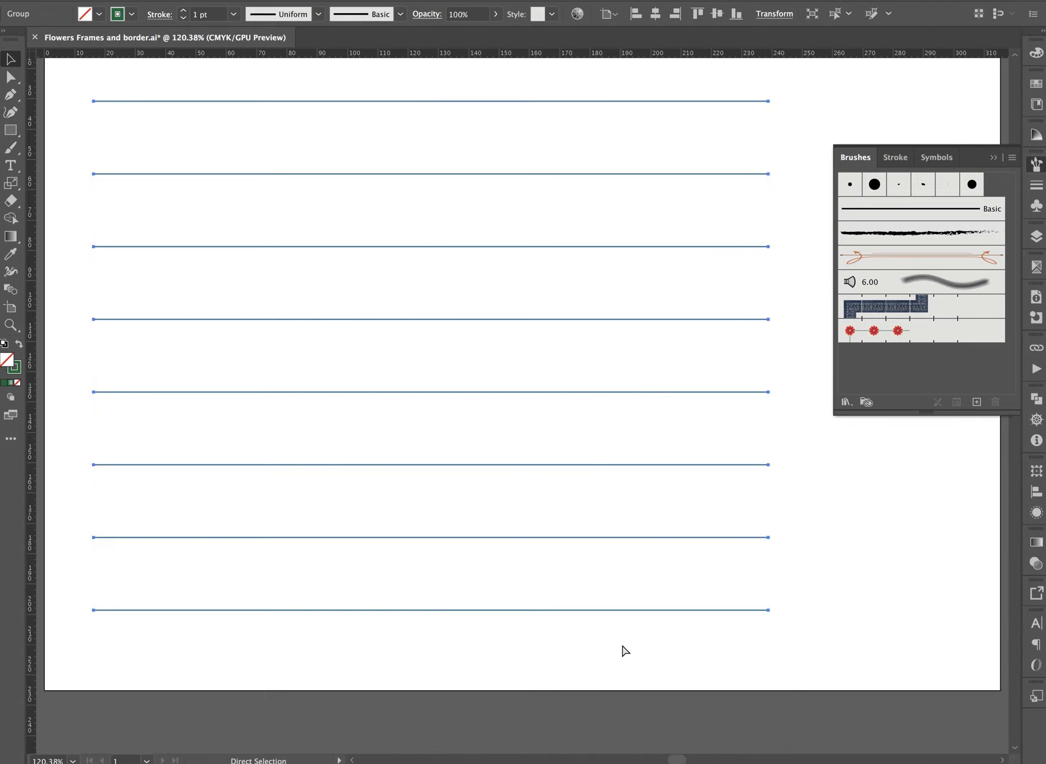
# Apply the Flowers brush to all the parallel lines as rows of blooms.
pyautogui.scroll(2, 625, 650)
pyautogui.press('v')
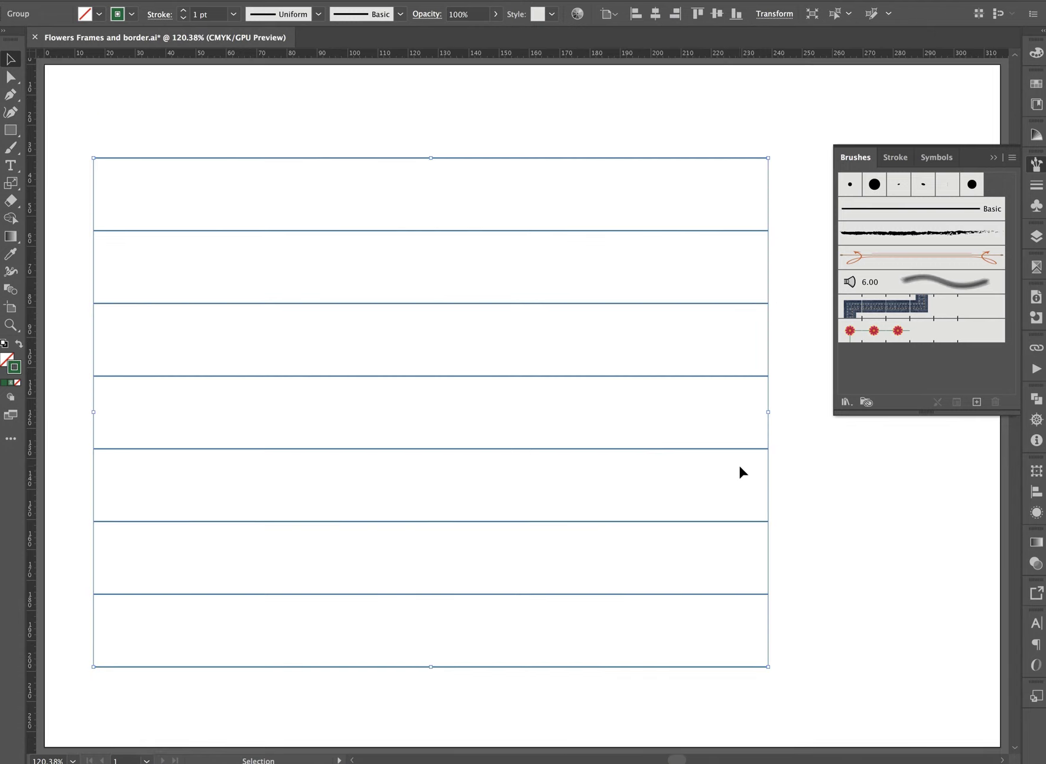
pyautogui.click(878, 337)
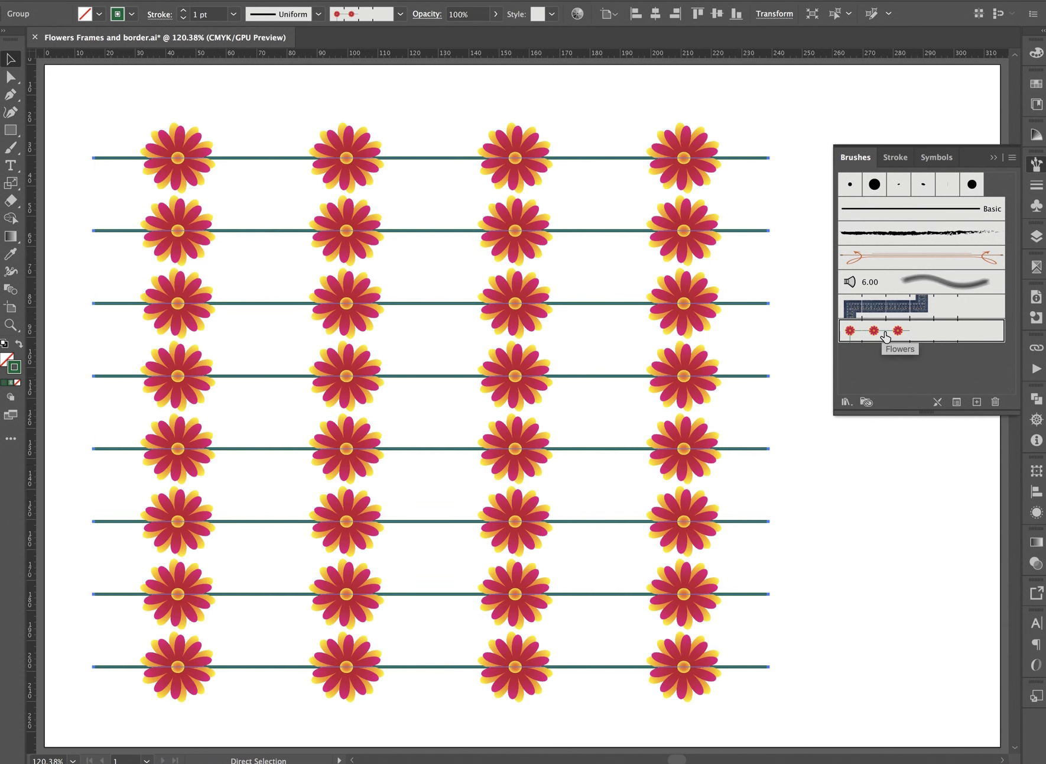
pyautogui.click(876, 521)
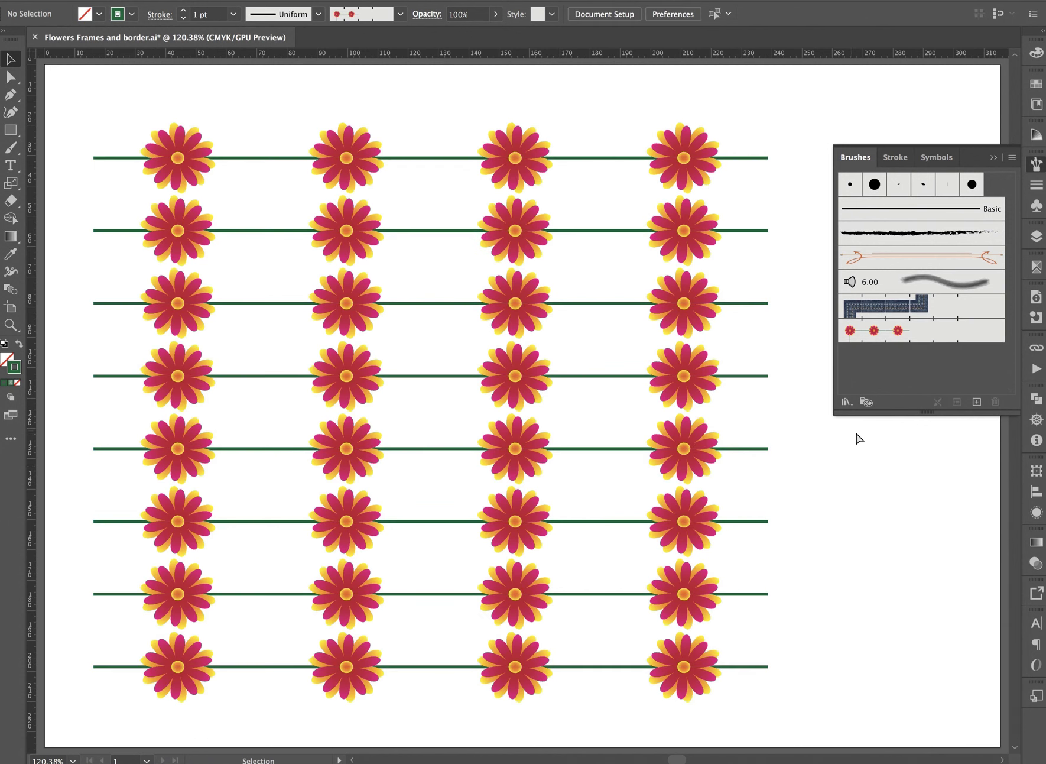
pyautogui.click(994, 159)
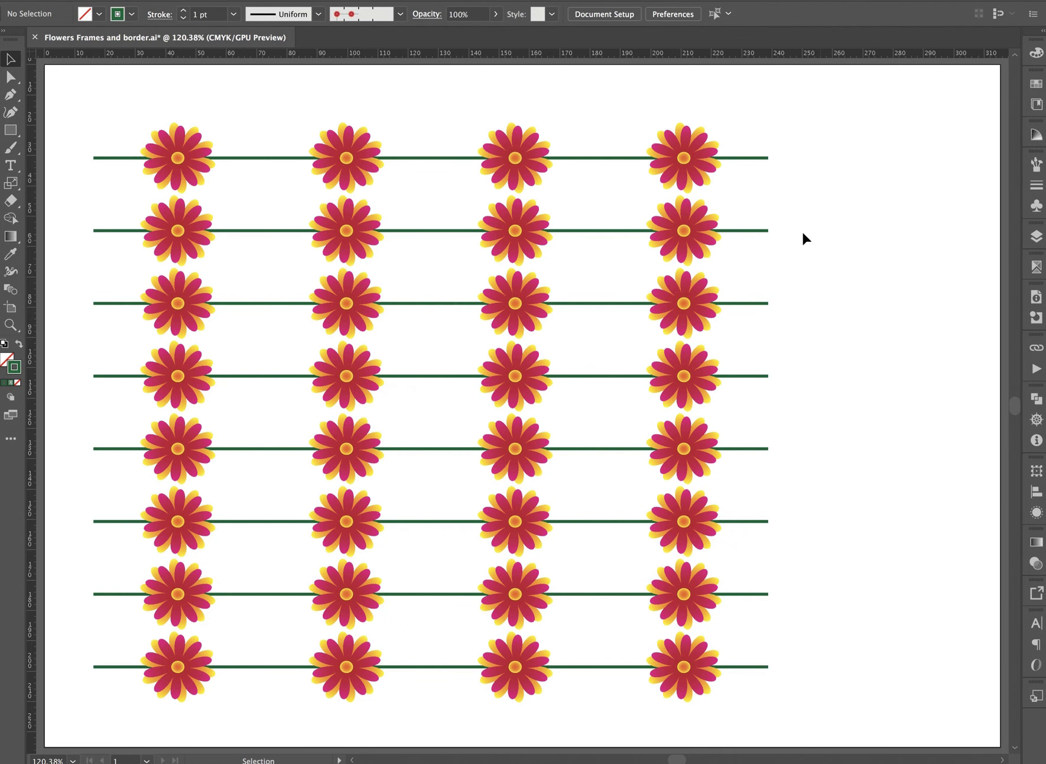
# Centre the flowered lines horizontally and vertically on the artboard, then delete them.
pyautogui.hotkey('ctrl', 'a')
pyautogui.press('v')
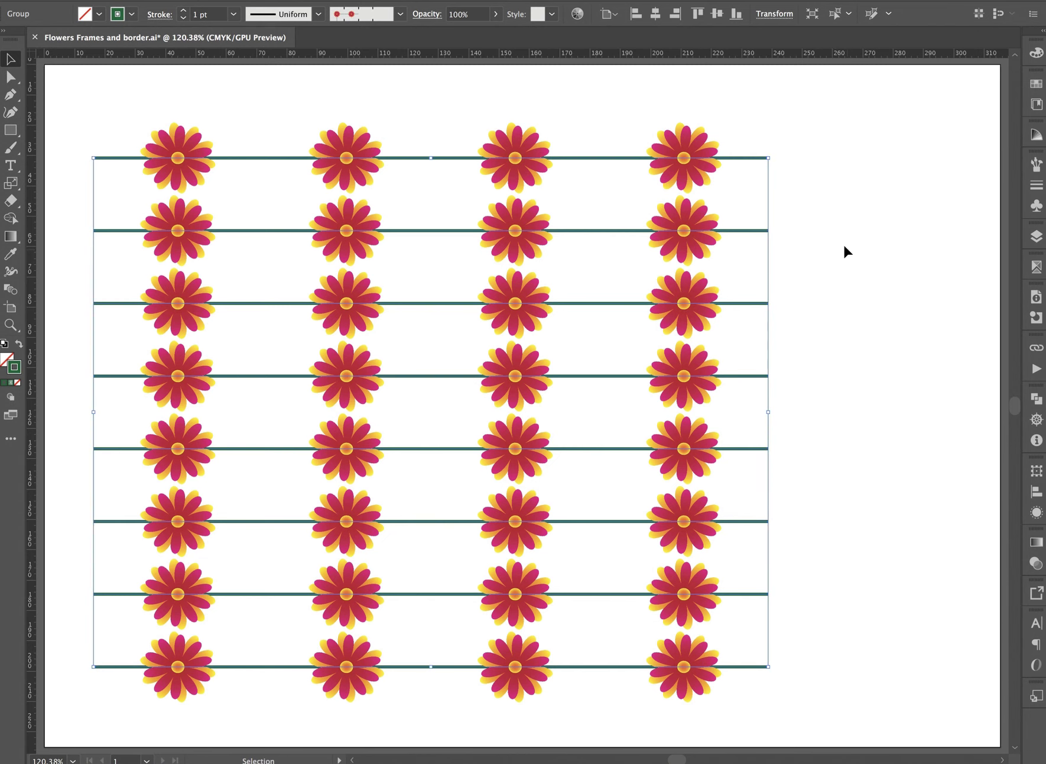
pyautogui.click(655, 14)
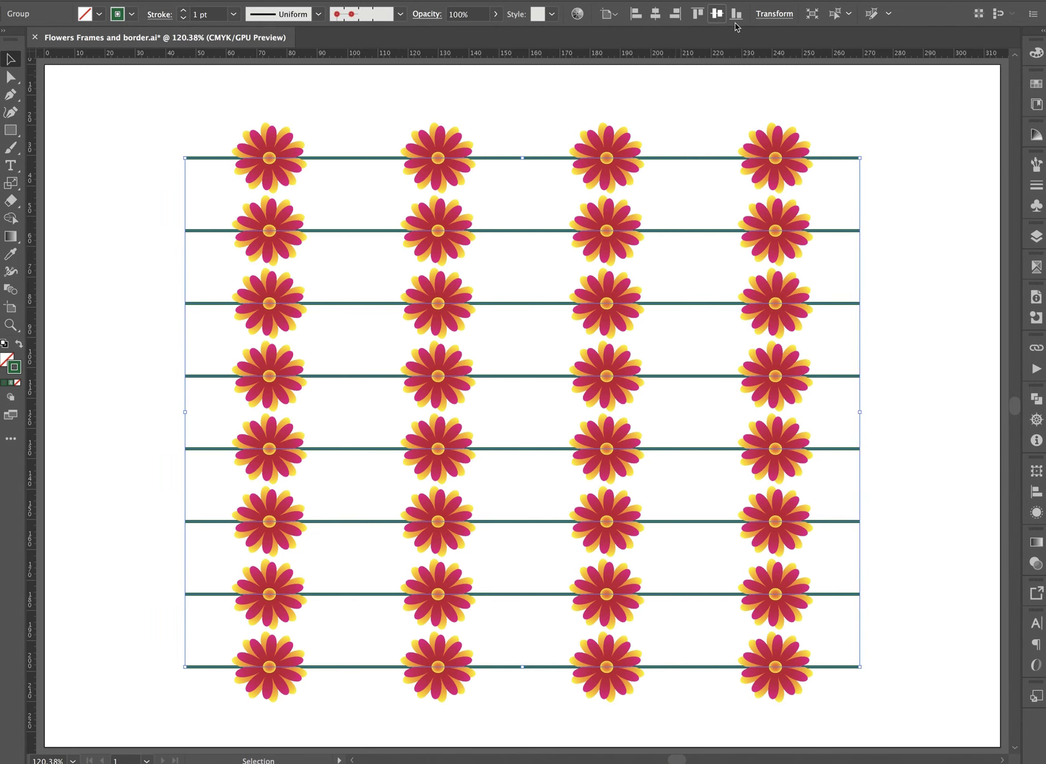
pyautogui.click(717, 13)
pyautogui.click(853, 97)
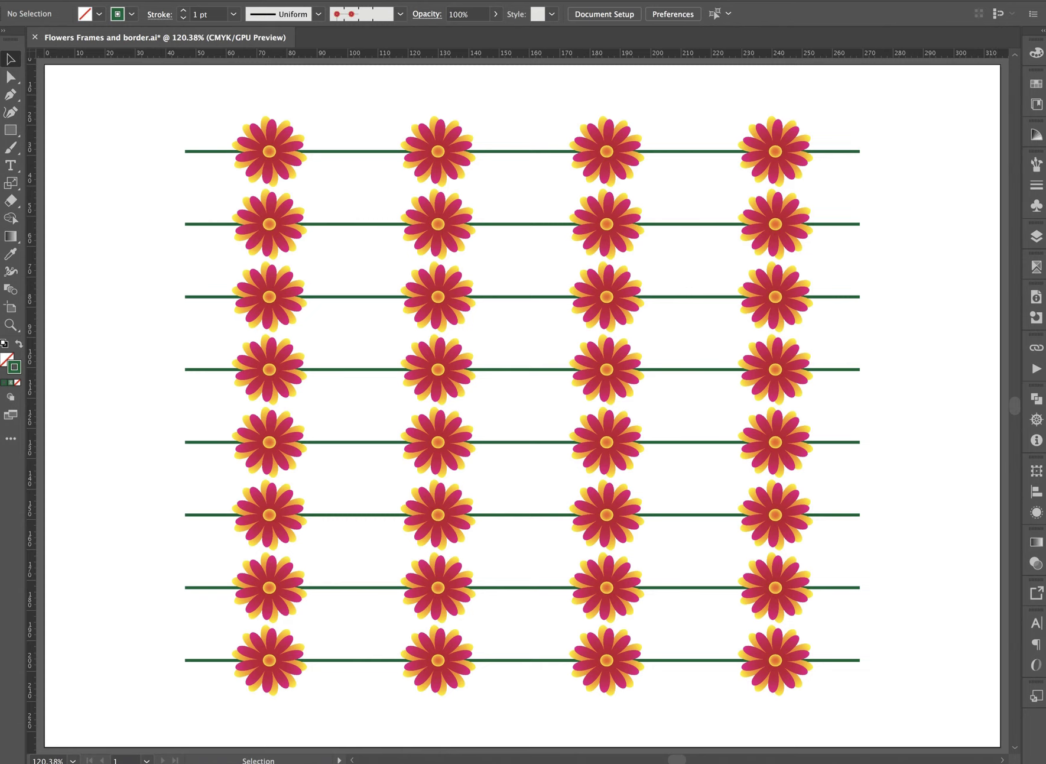
pyautogui.click(807, 142)
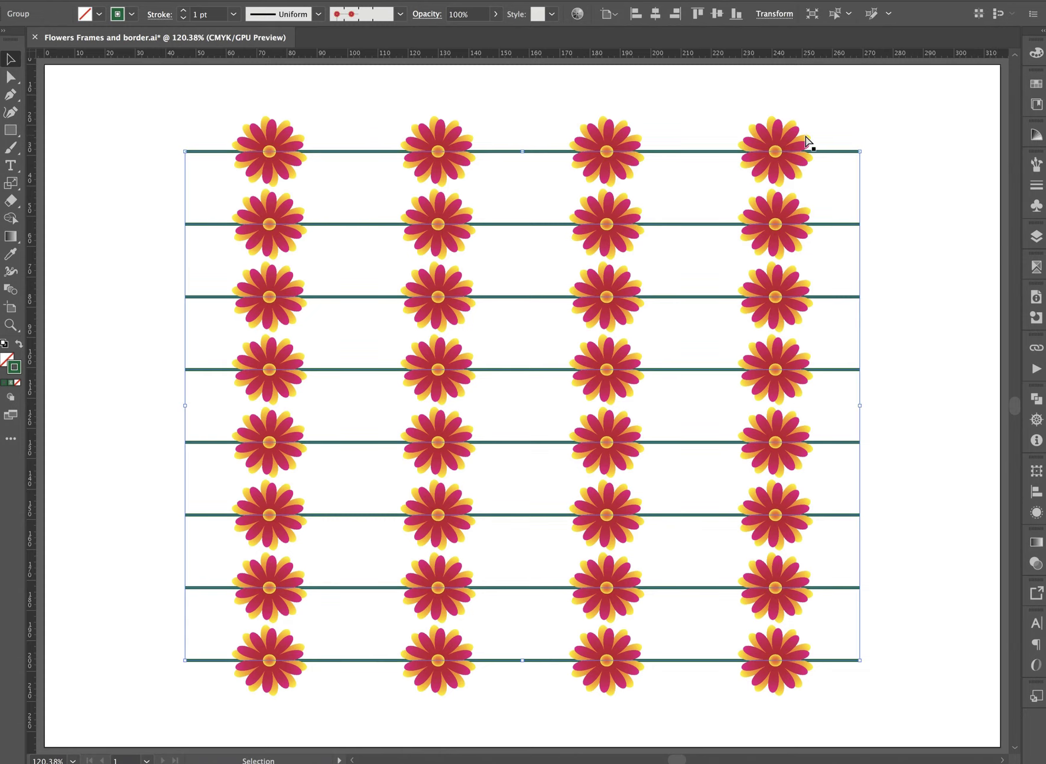
pyautogui.press('Delete')
# Draw a rectangle nearly filling the artboard and give its outline the Flowers brush.
pyautogui.click(10, 133)
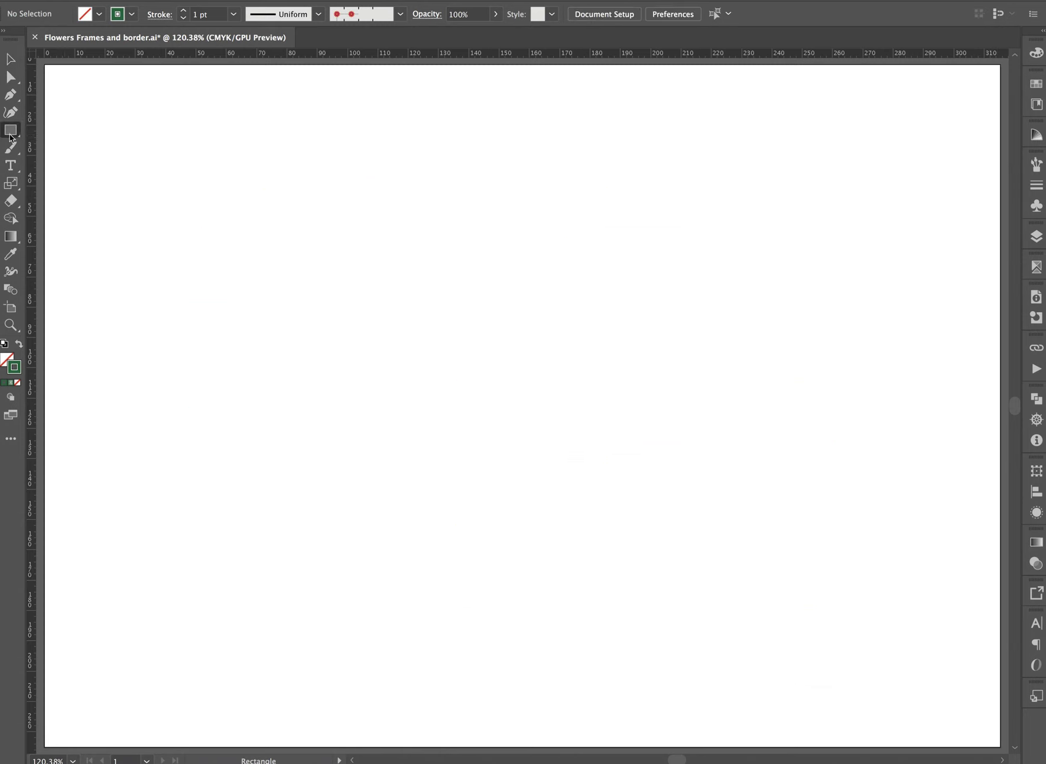
pyautogui.moveTo(110, 126)
pyautogui.mouseDown()
pyautogui.moveTo(839, 648)
pyautogui.moveTo(913, 683)
pyautogui.mouseUp()
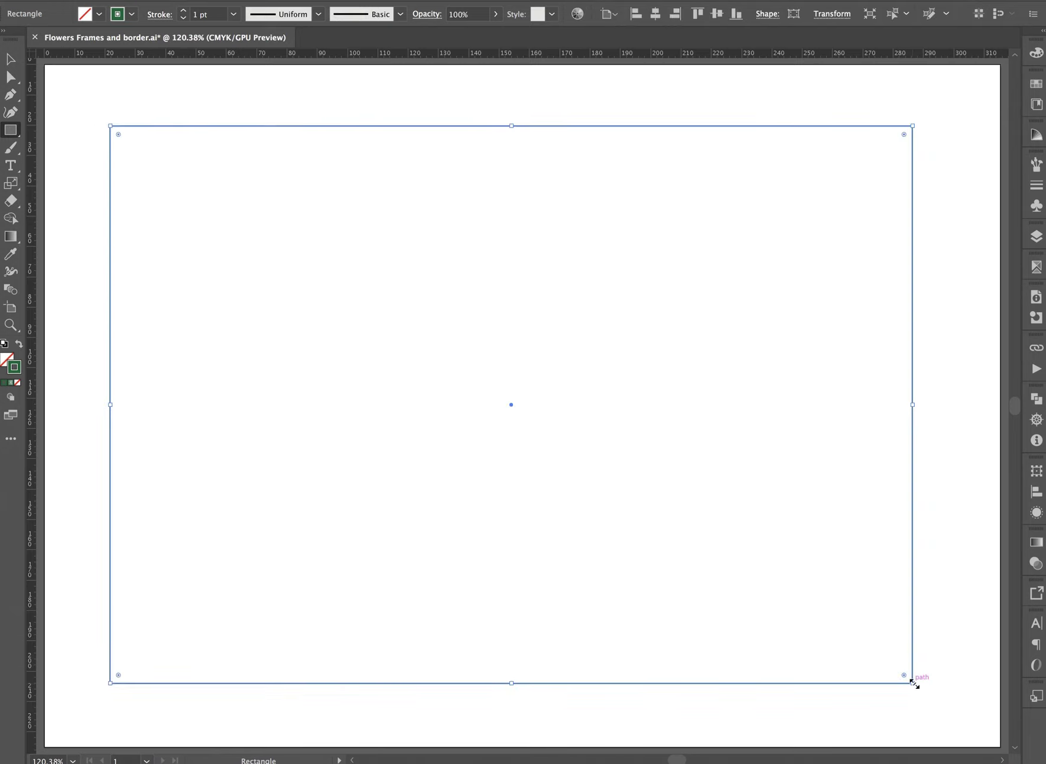
pyautogui.click(1036, 164)
pyautogui.click(904, 331)
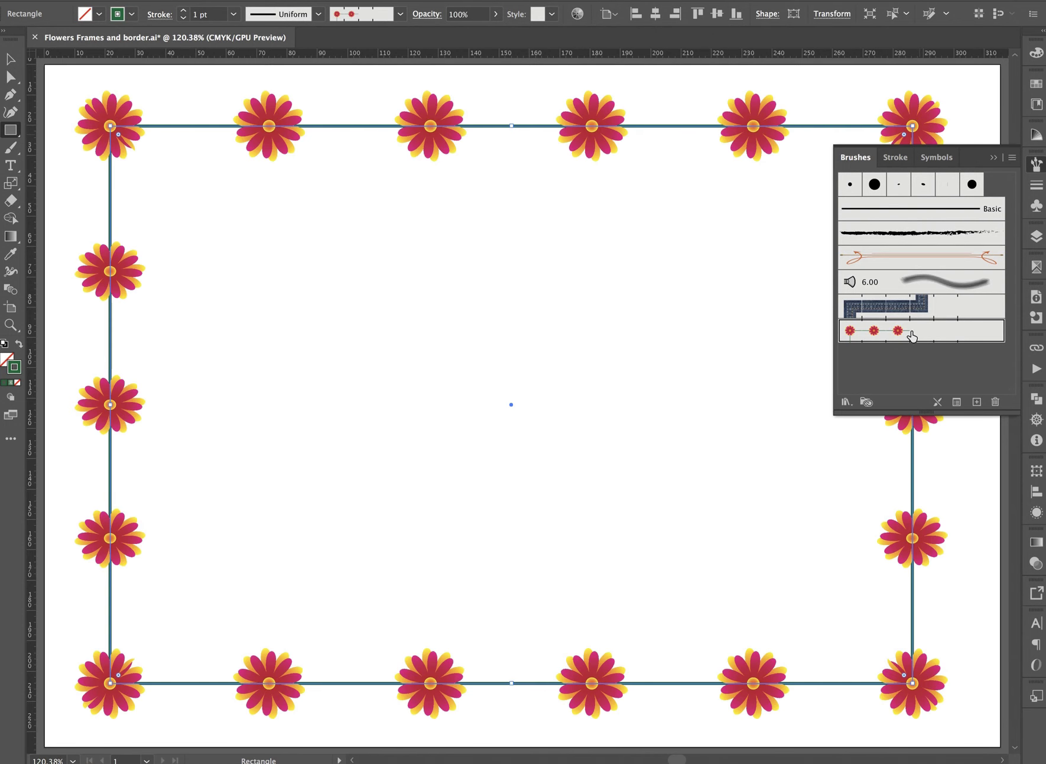
pyautogui.click(997, 153)
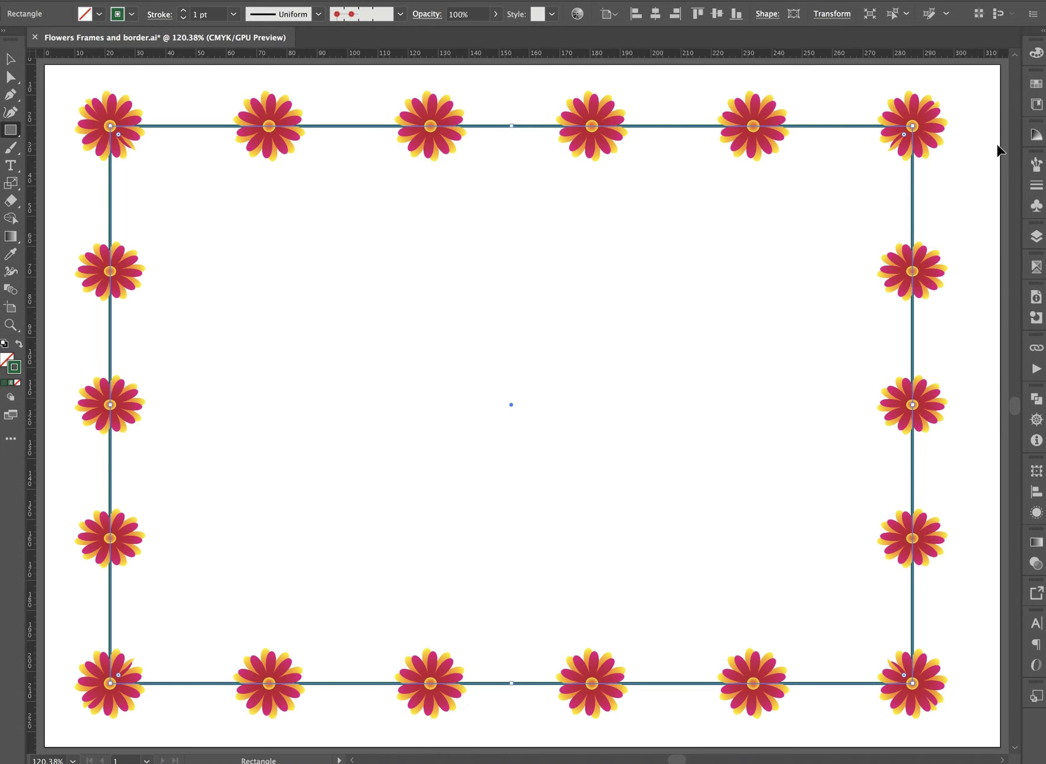
pyautogui.press('v')
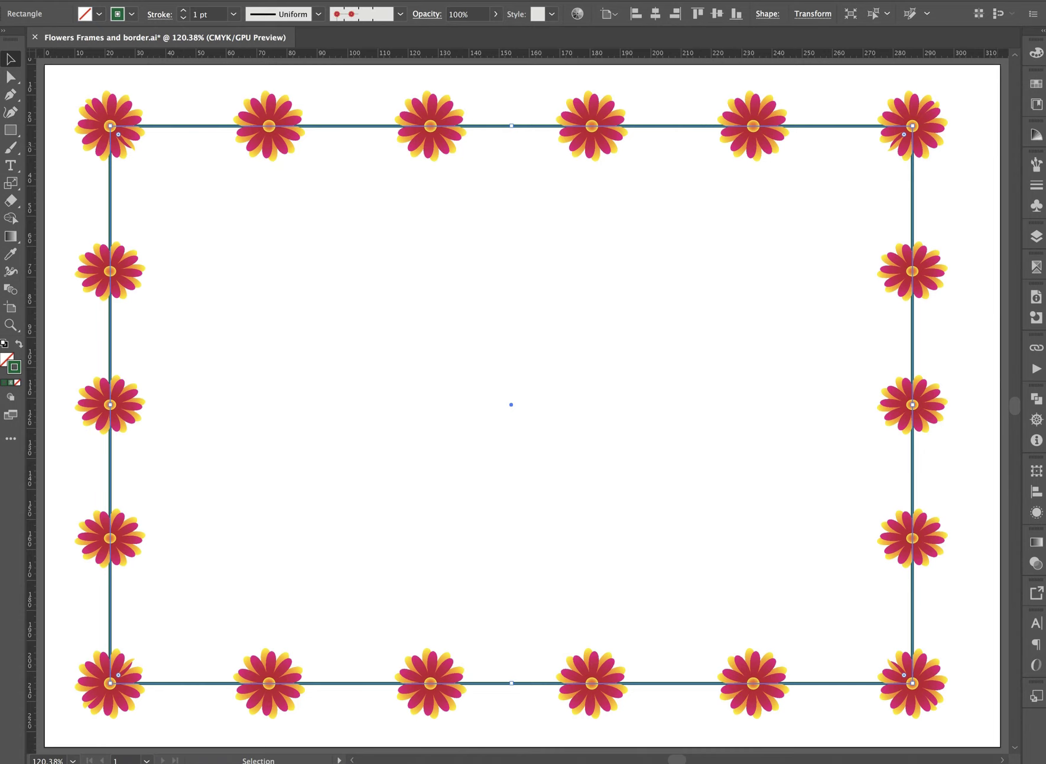
pyautogui.hotkey('ctrl', 'shift', 'a')
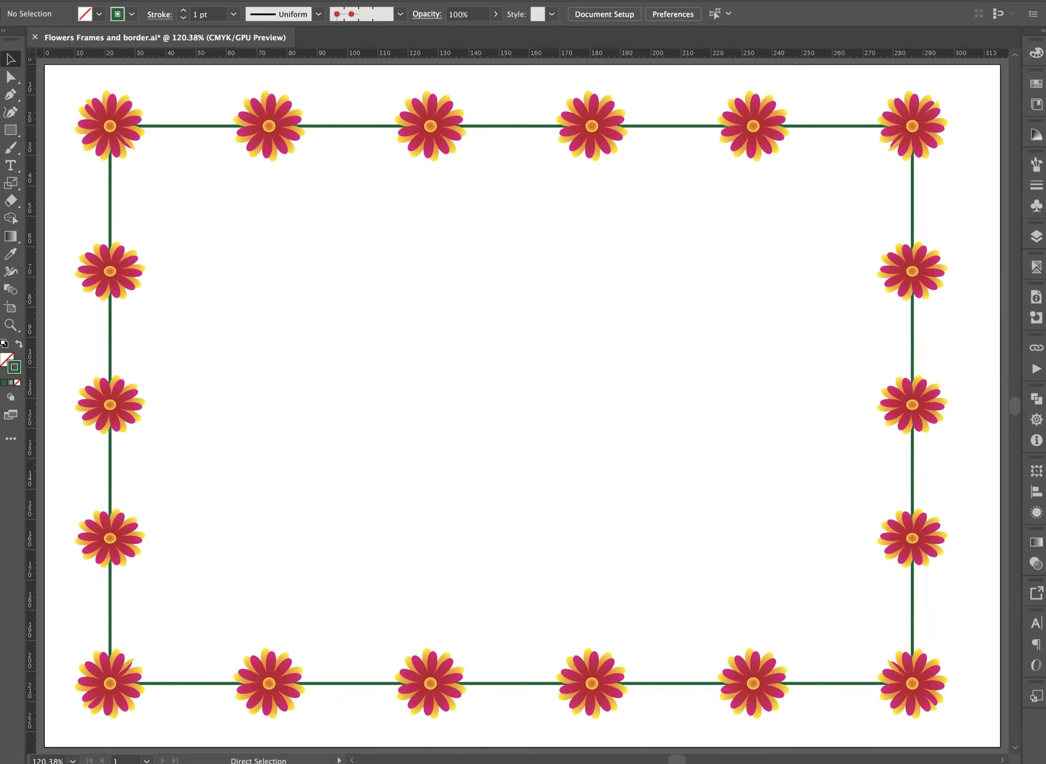